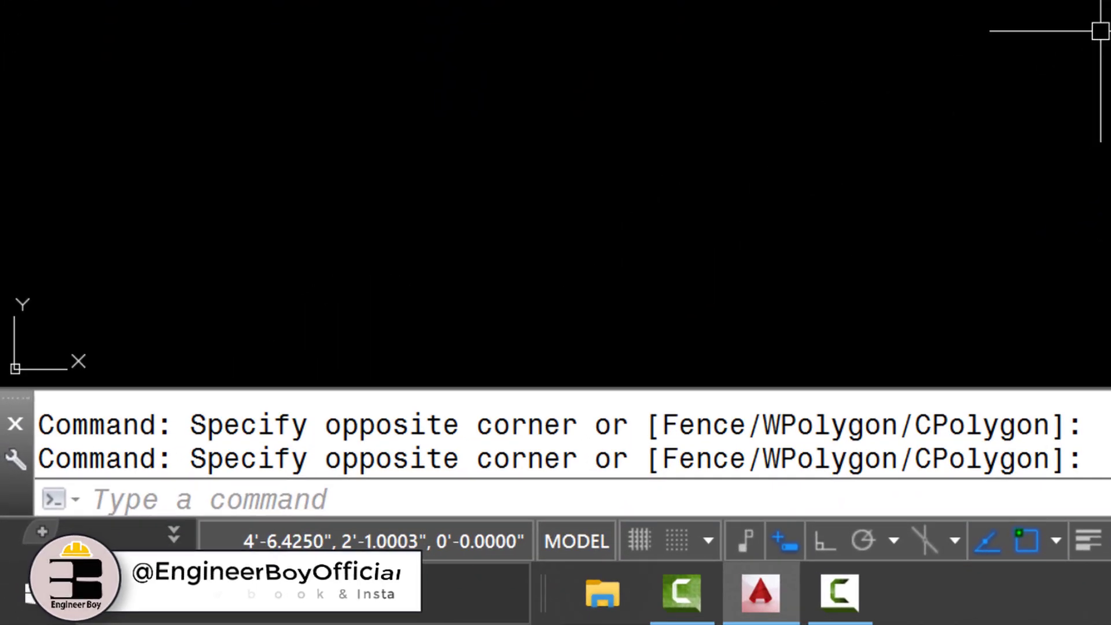
# Configure the drawing units to the Decimal length type with Feet as the insertion scale
pyautogui.write('un')
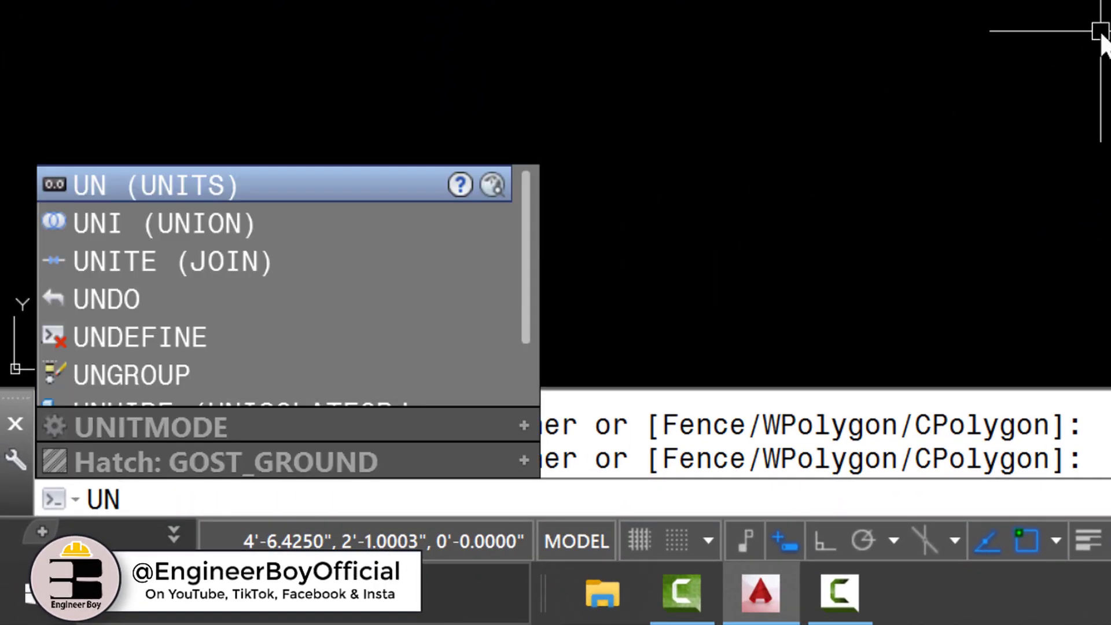
pyautogui.press('Return')
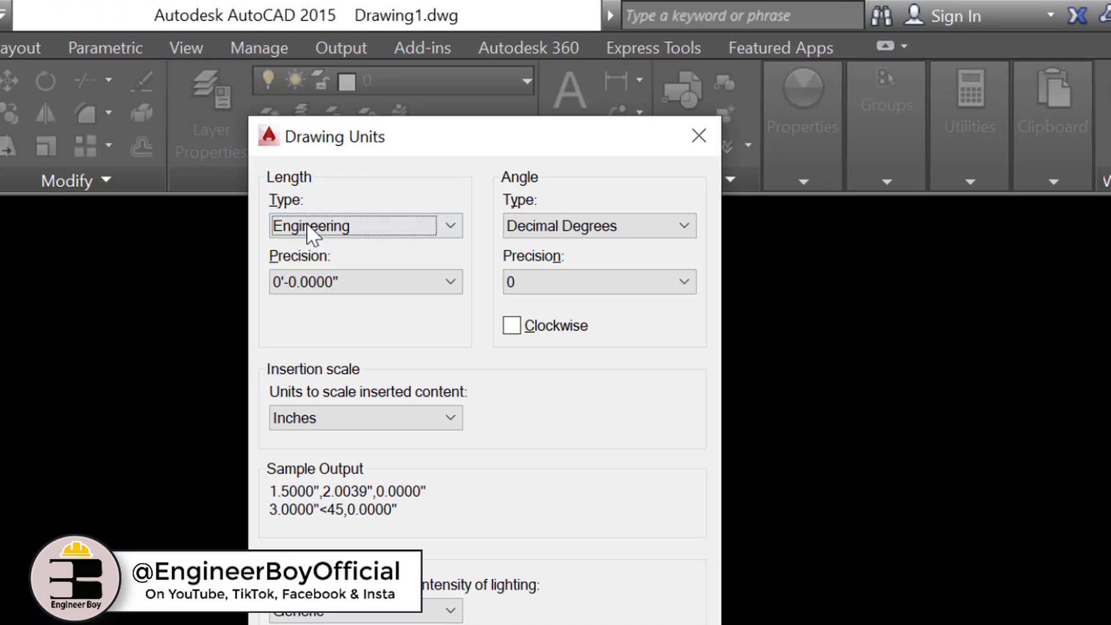
pyautogui.click(398, 146)
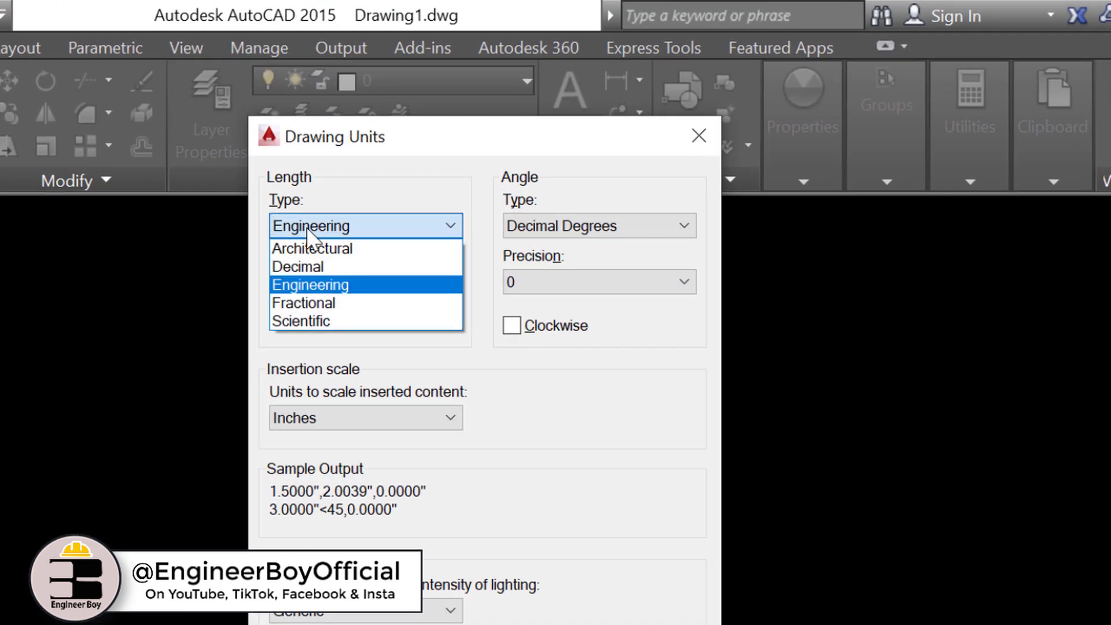
pyautogui.click(317, 266)
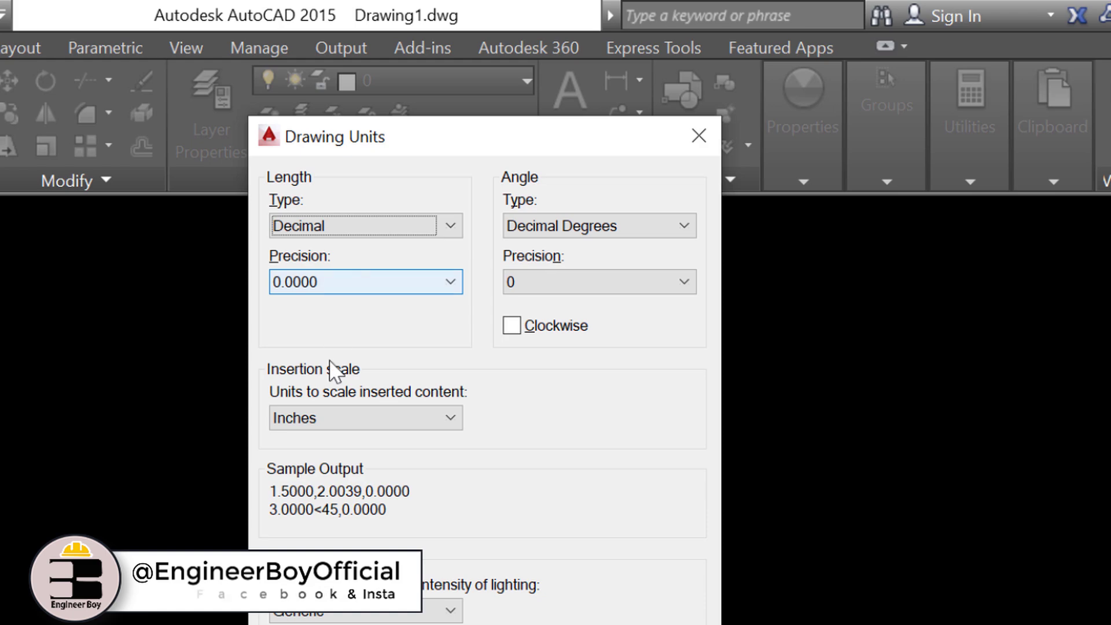
pyautogui.click(335, 427)
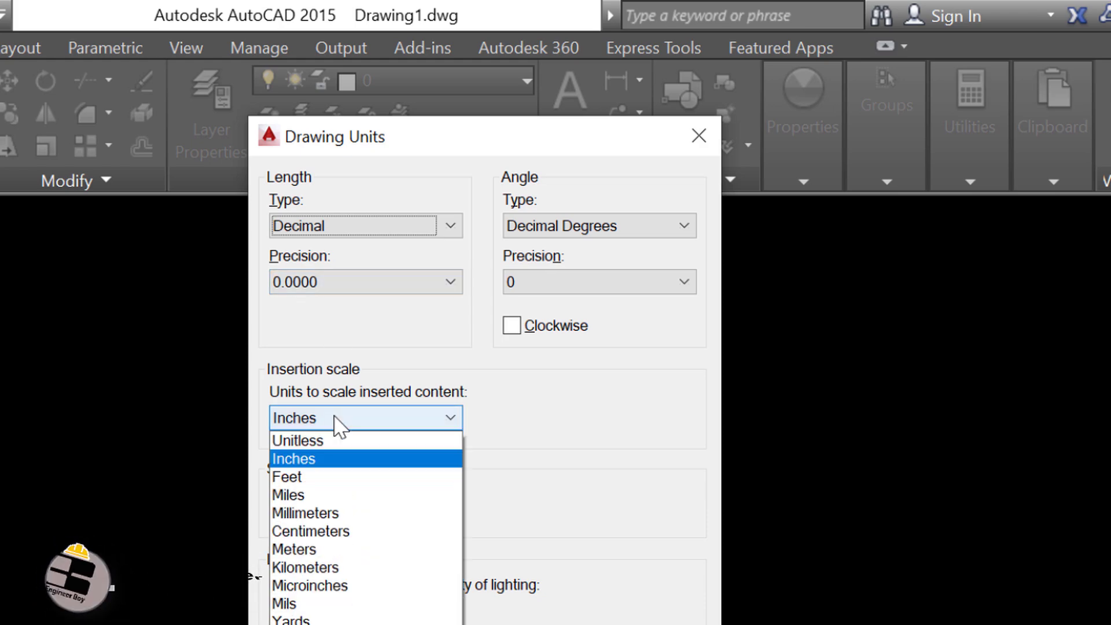
pyautogui.click(301, 478)
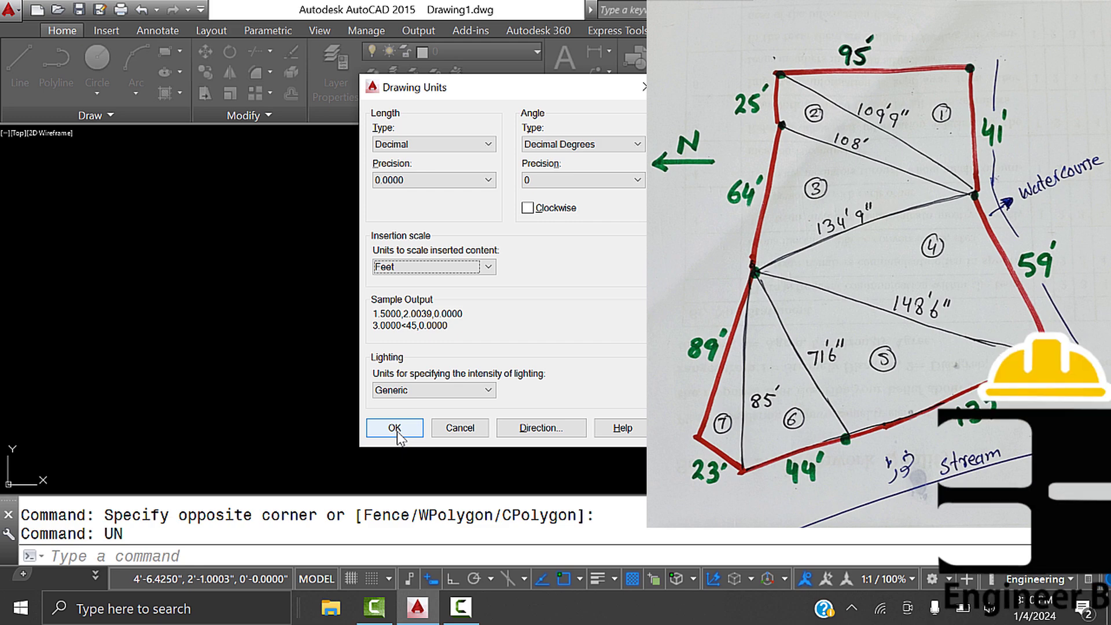
pyautogui.click(394, 428)
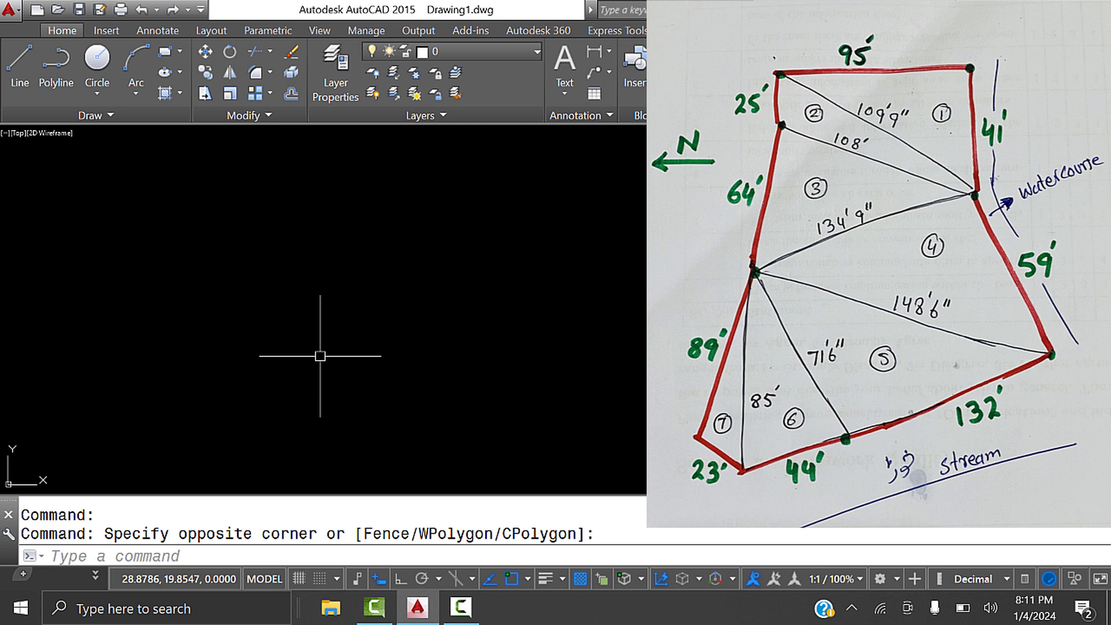
# Draw a horizontal line 95 feet long with Ortho on as the plot's upper boundary
pyautogui.write('l')
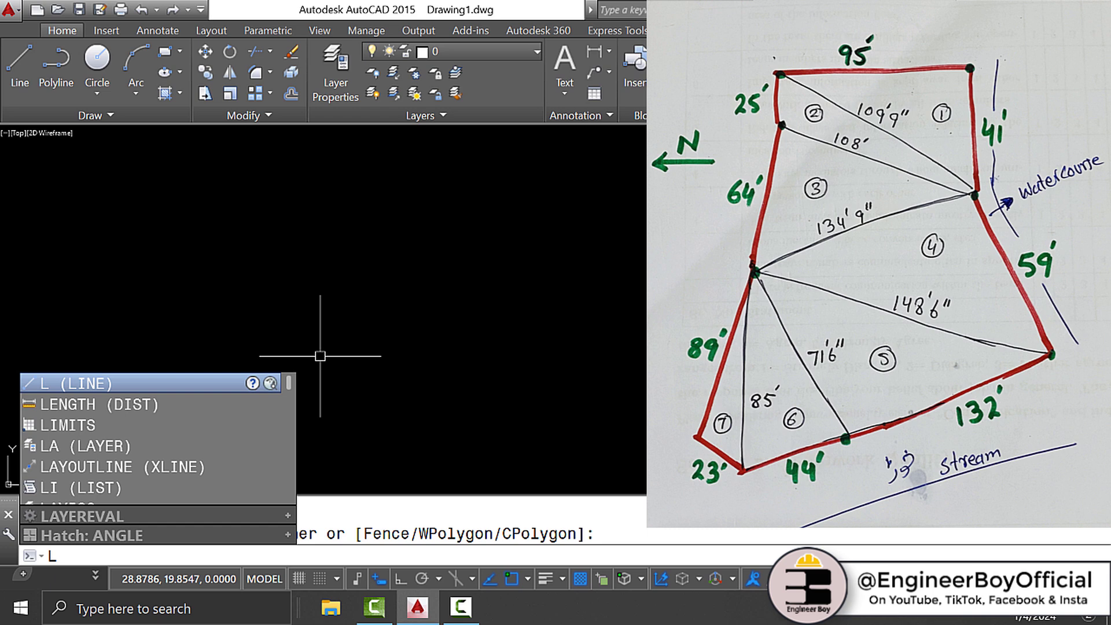
pyautogui.press('Return')
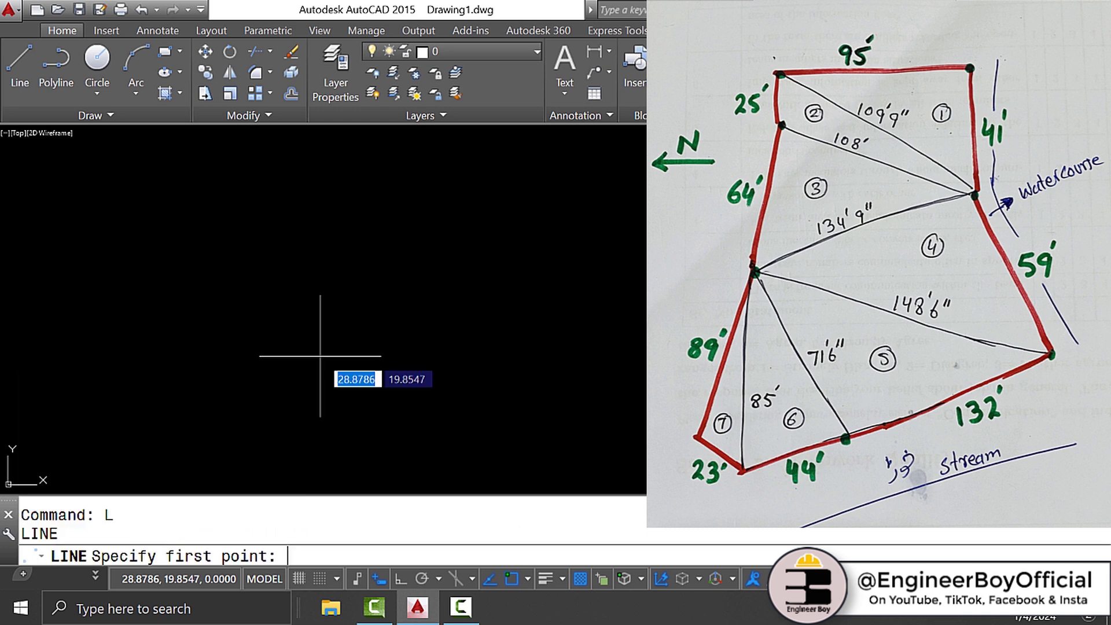
pyautogui.click(311, 245)
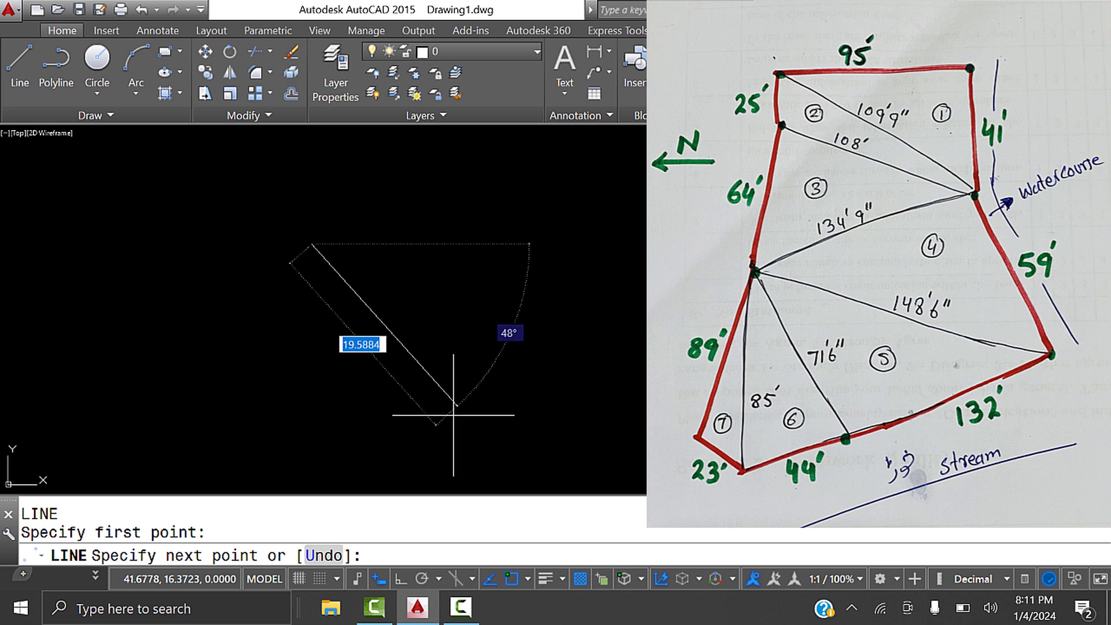
pyautogui.press('F8')
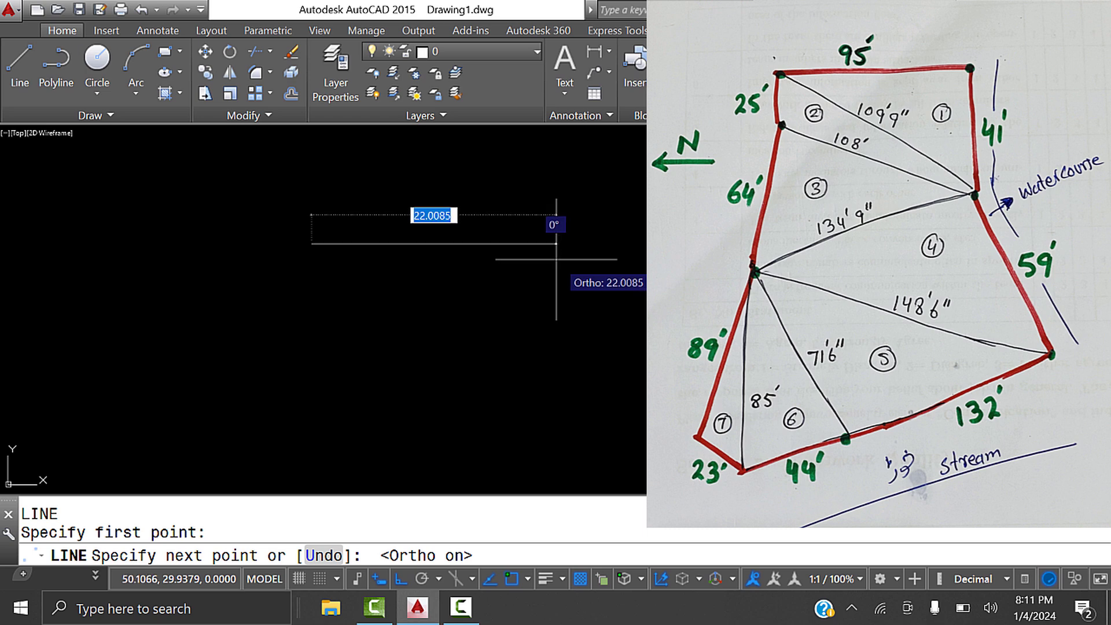
pyautogui.write('95')
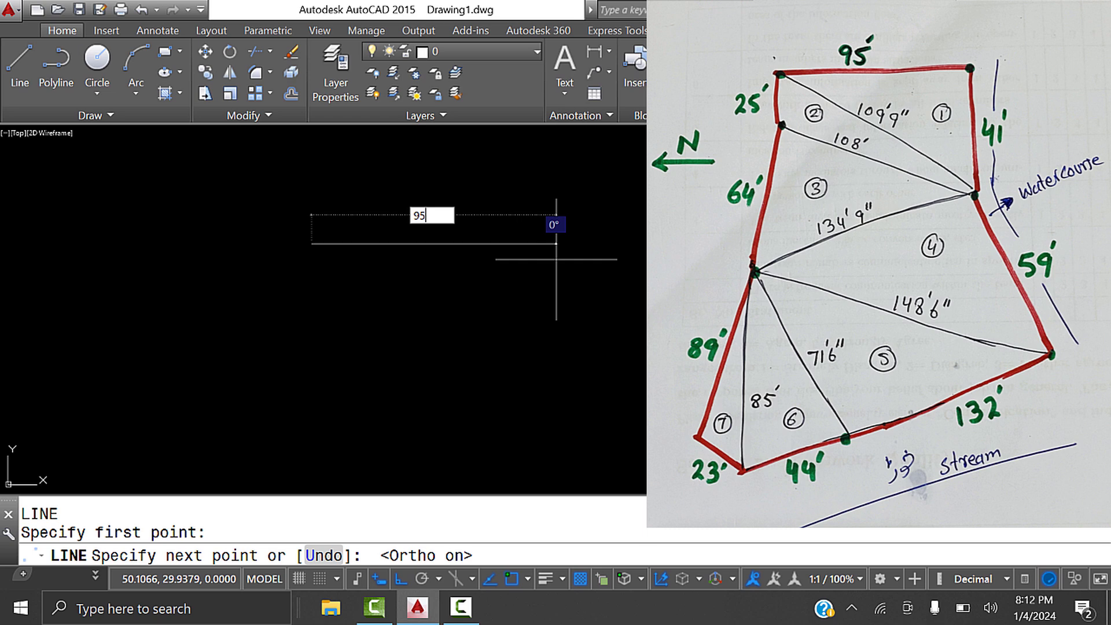
pyautogui.press('Return')
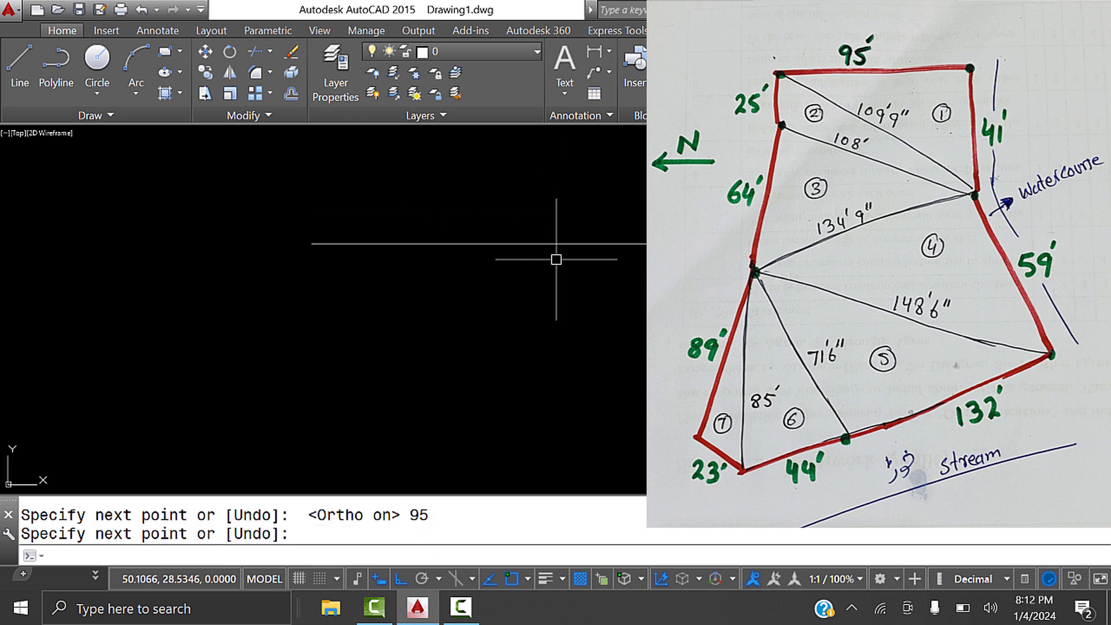
# Move the 95-foot boundary line horizontally to the right in the drawing
pyautogui.write('z')
pyautogui.press('Return')
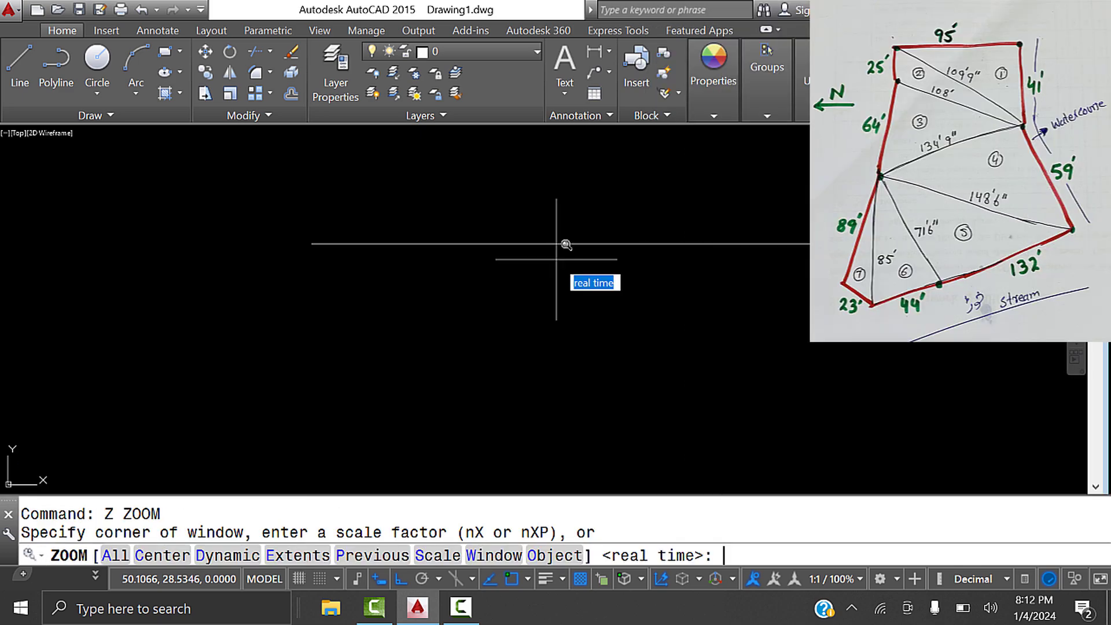
pyautogui.write('e')
pyautogui.press('Return')
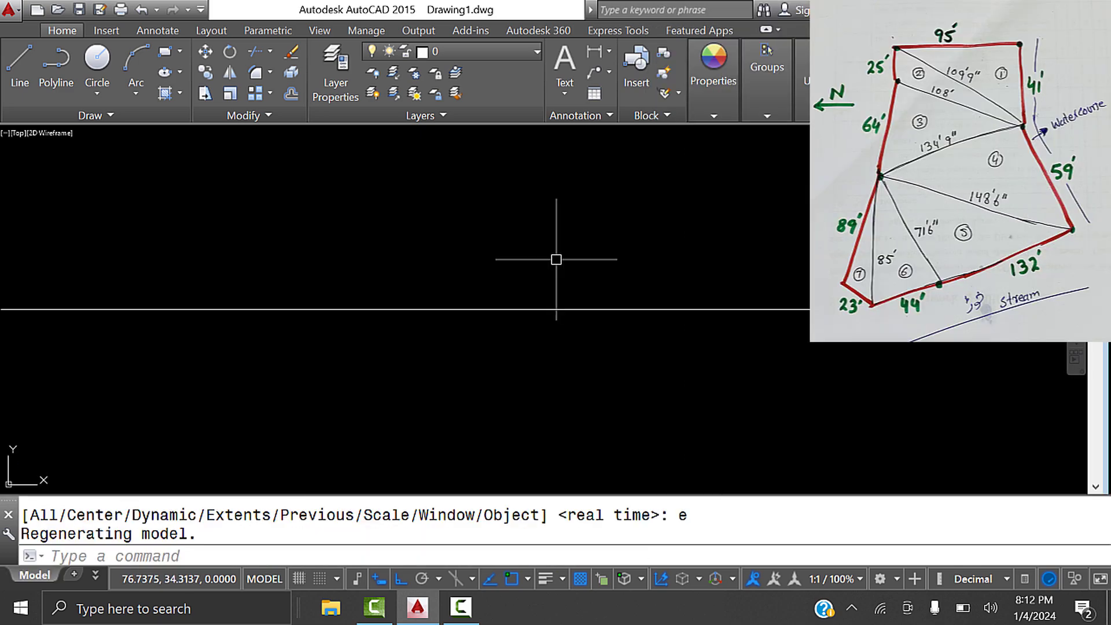
pyautogui.press('Escape')
pyautogui.scroll(-5, 536, 302)
pyautogui.press('Escape')
pyautogui.click(509, 255)
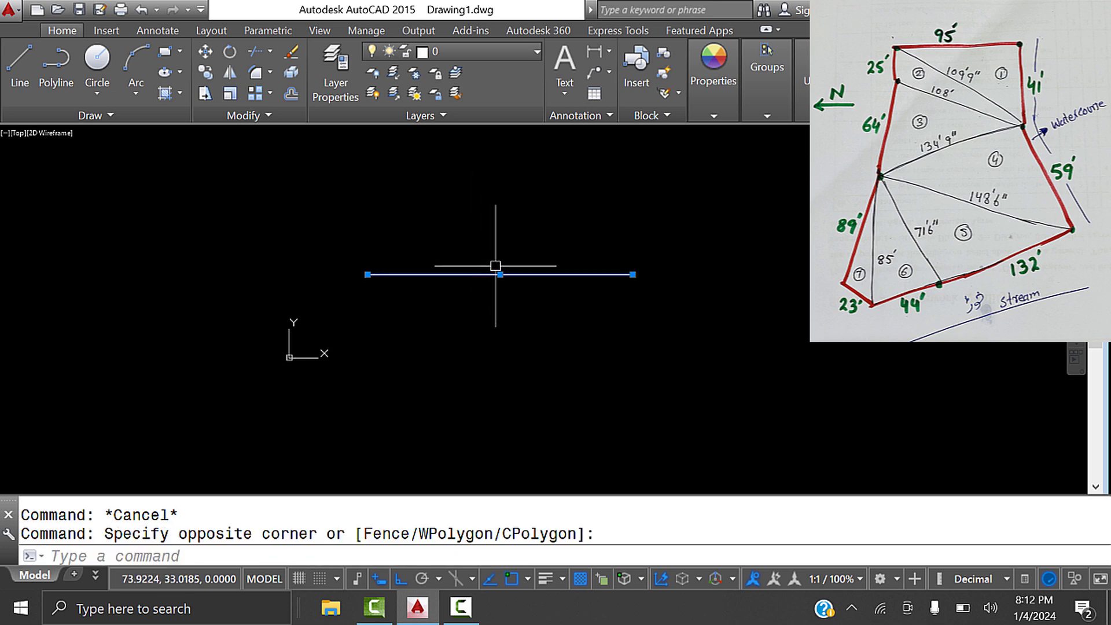
pyautogui.click(521, 313)
pyautogui.write('m')
pyautogui.press('Return')
pyautogui.click(567, 278)
pyautogui.click(781, 290)
pyautogui.moveTo(784, 292); pyautogui.dragTo(644, 290, button='middle')
pyautogui.press('Escape')
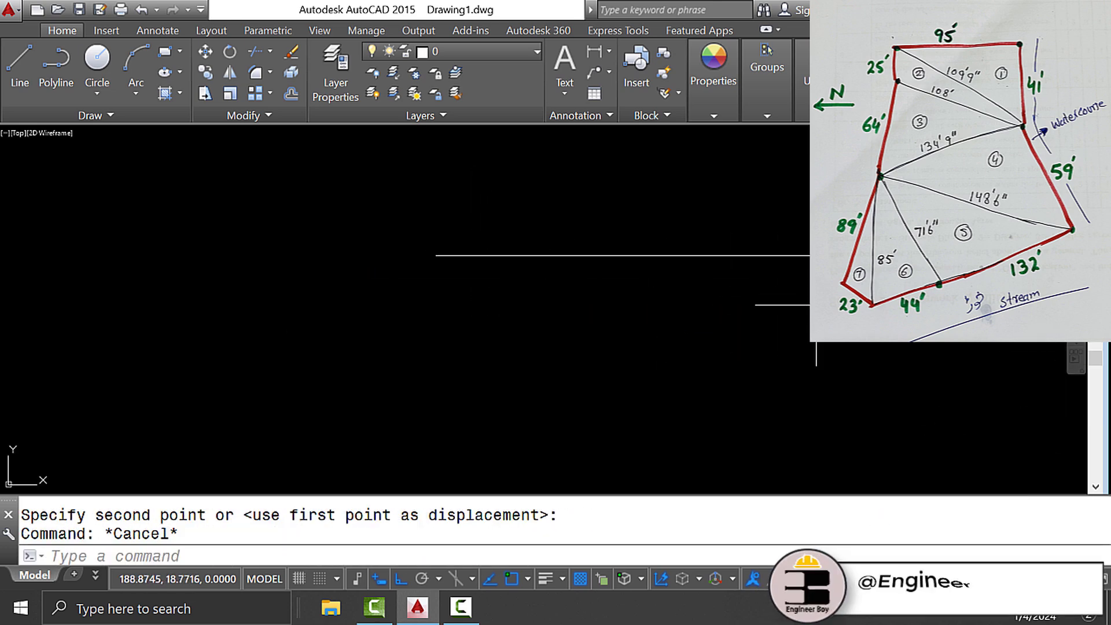
pyautogui.moveTo(772, 274); pyautogui.dragTo(664, 201, button='middle')
pyautogui.press('Escape')
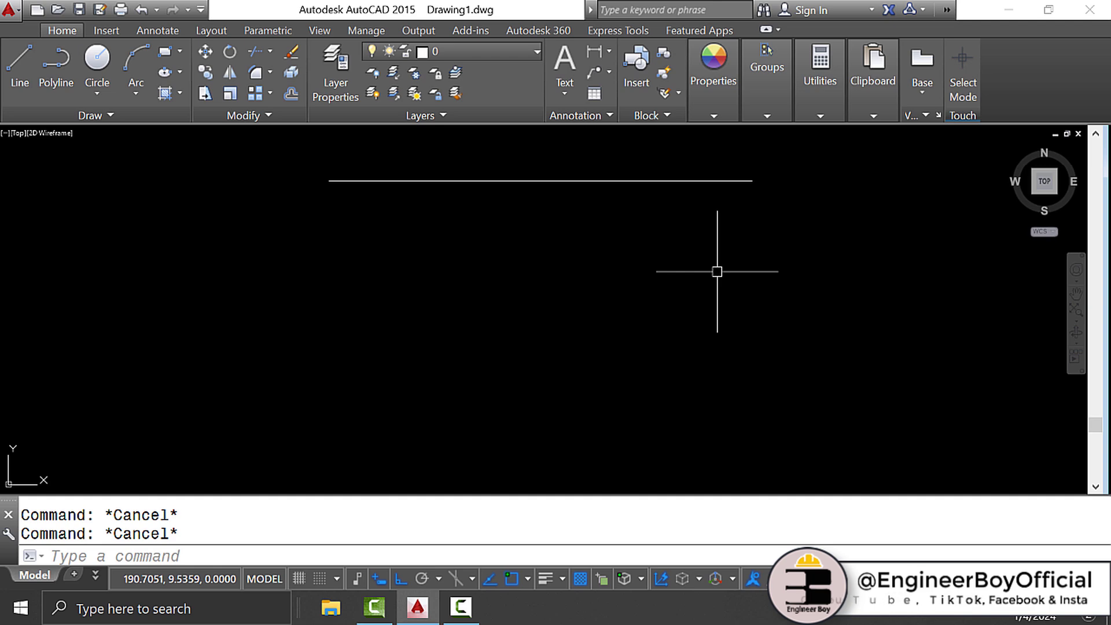
# Draw a construction circle with a radius of 41 centred on the right end of the 95-foot line
pyautogui.scroll(-2, 387, 315)
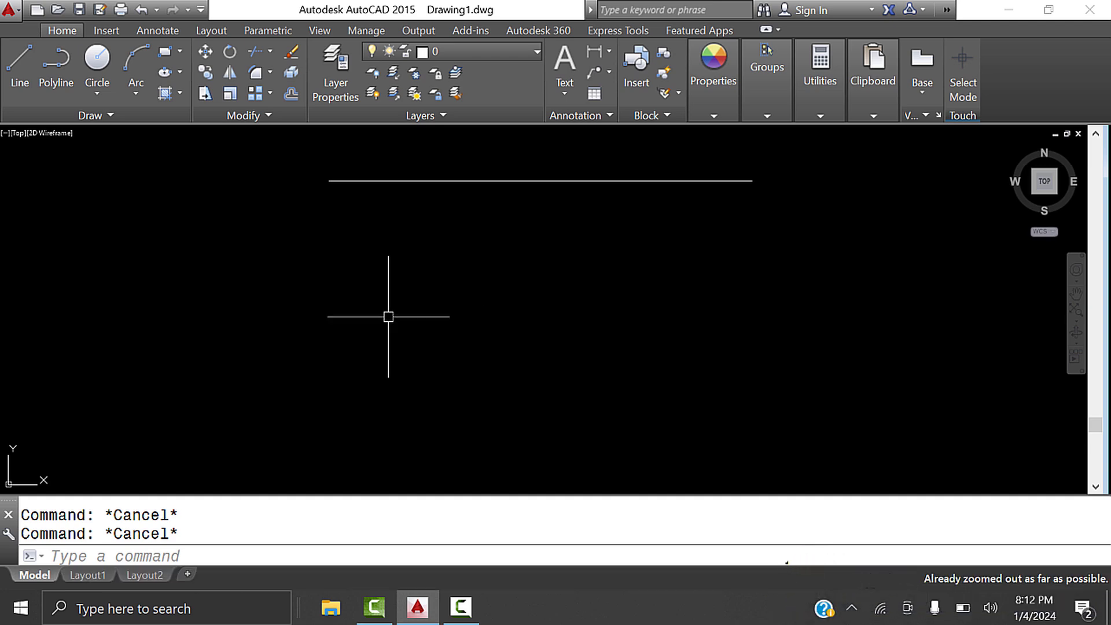
pyautogui.moveTo(727, 216); pyautogui.dragTo(521, 246, button='middle')
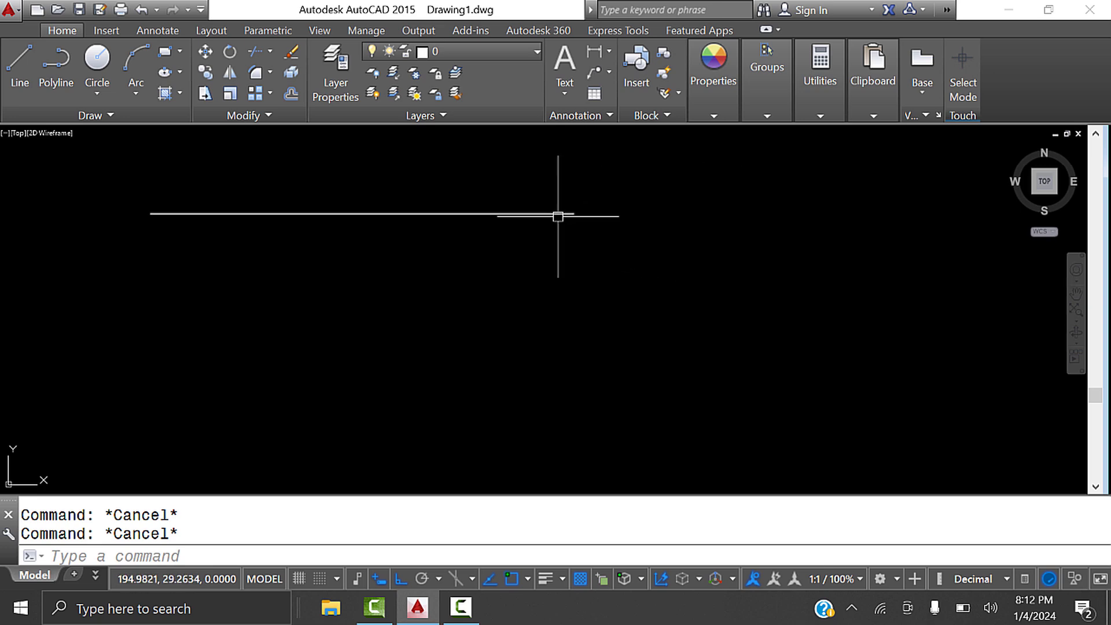
pyautogui.moveTo(558, 217)
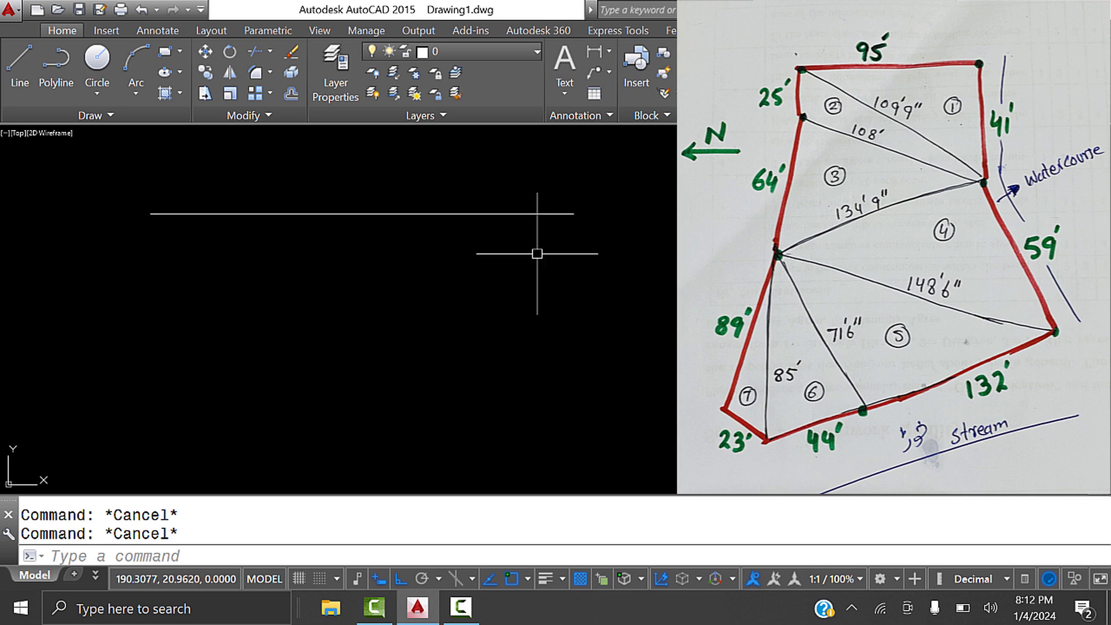
pyautogui.write('c')
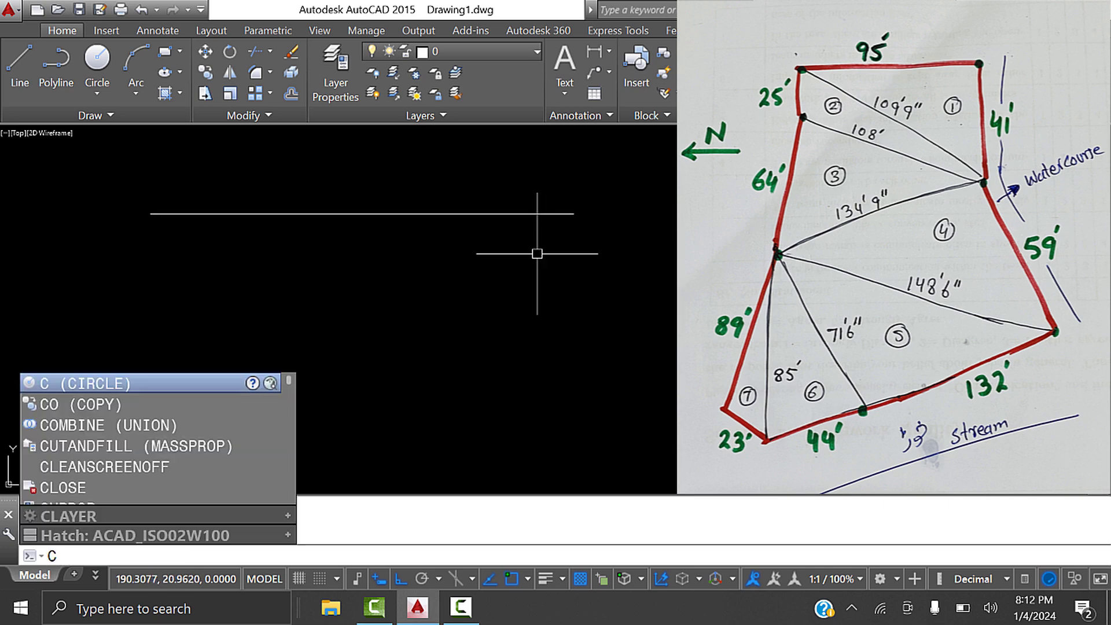
pyautogui.press('Return')
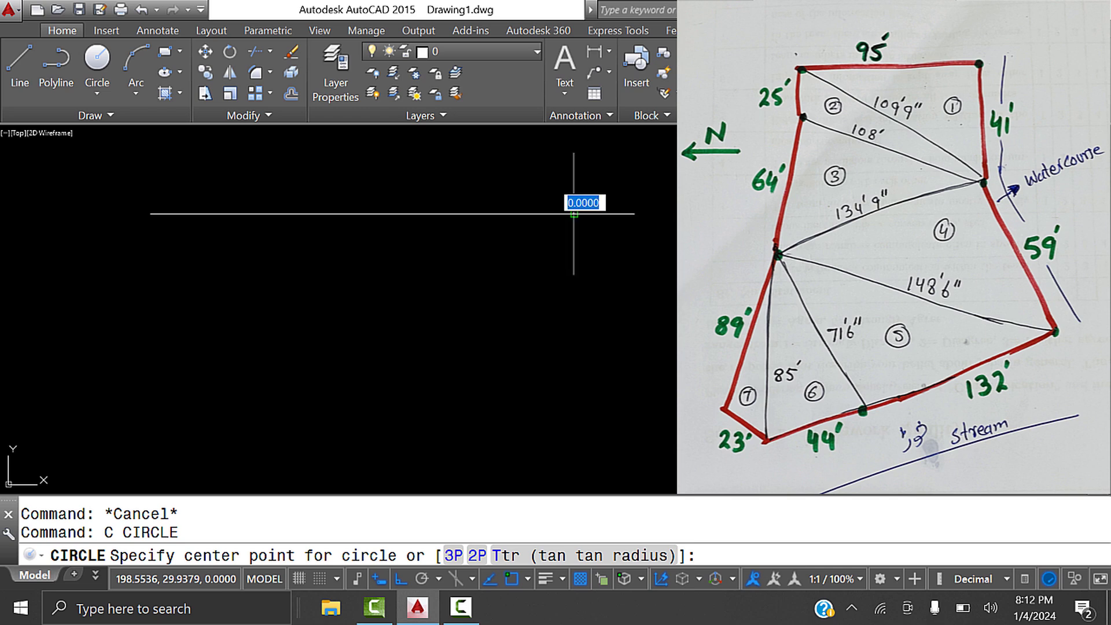
pyautogui.click(573, 214)
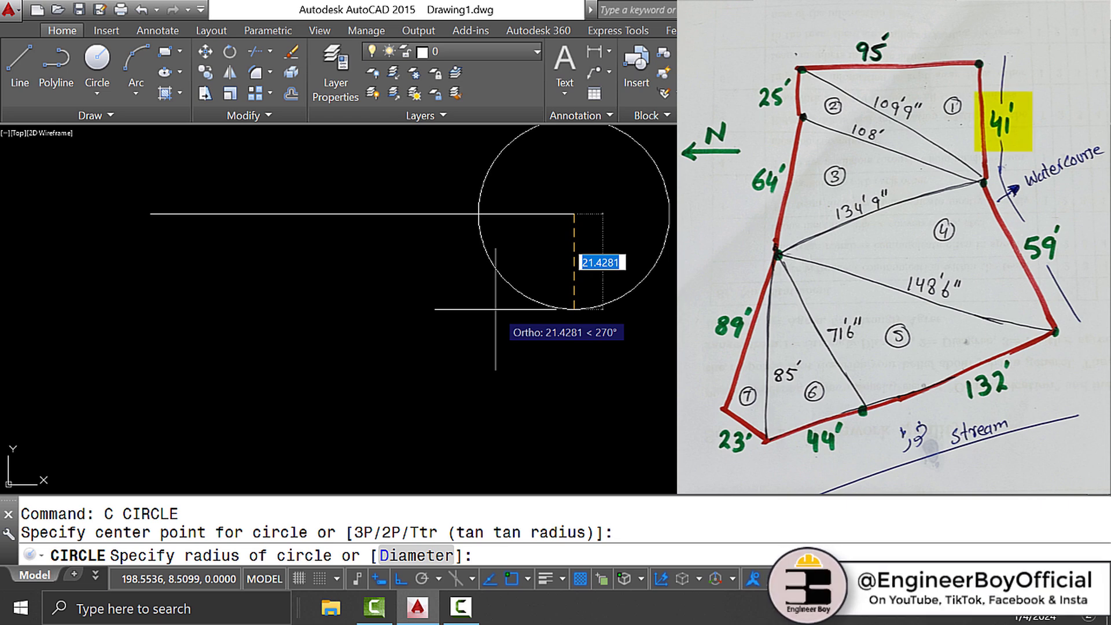
pyautogui.write('41')
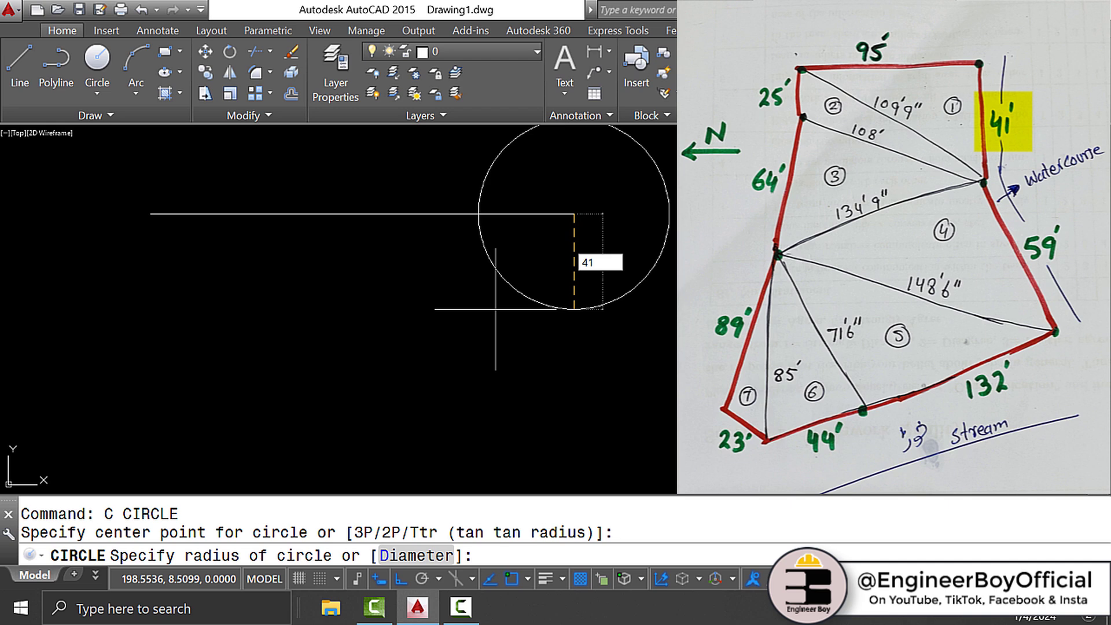
pyautogui.press('Return')
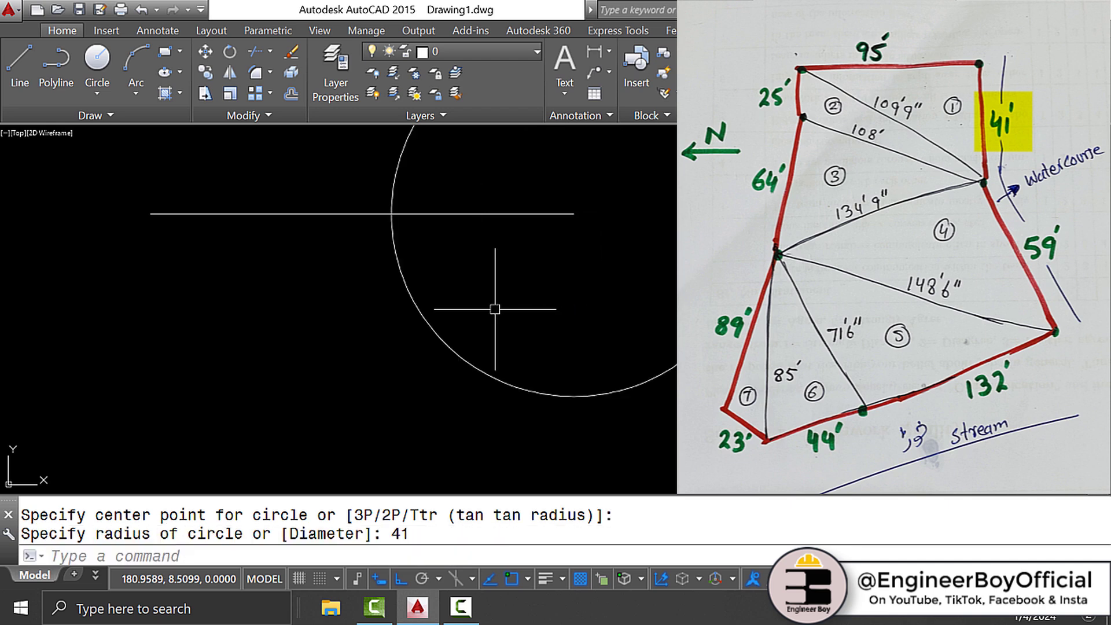
# Draw a second construction circle with a radius of 109.75 centred on the left end of the 95-foot line
pyautogui.press('Return')
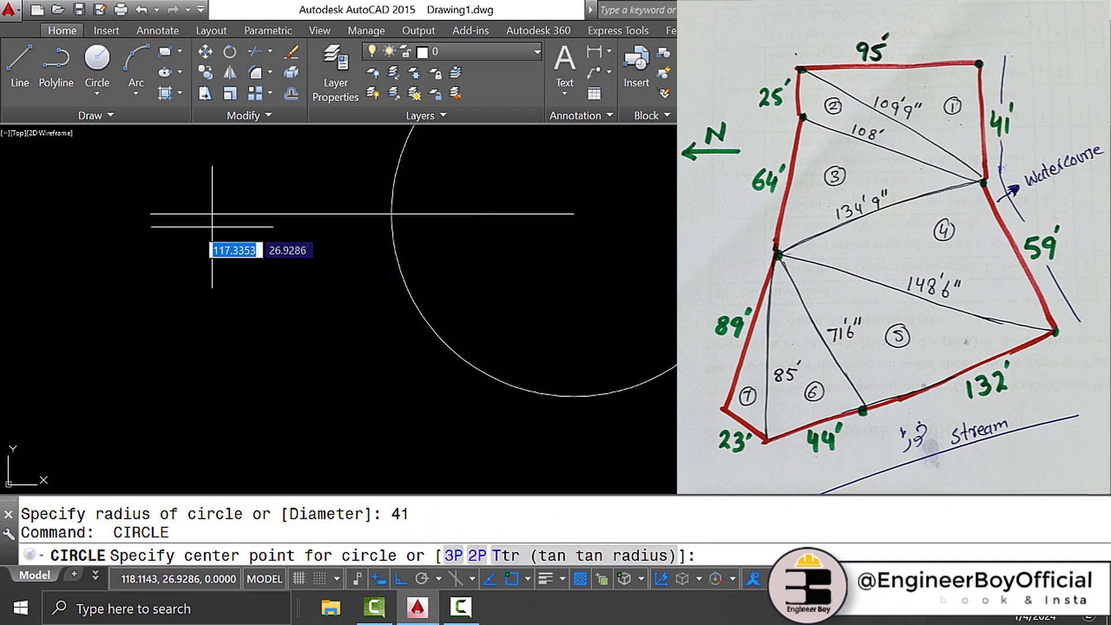
pyautogui.click(149, 215)
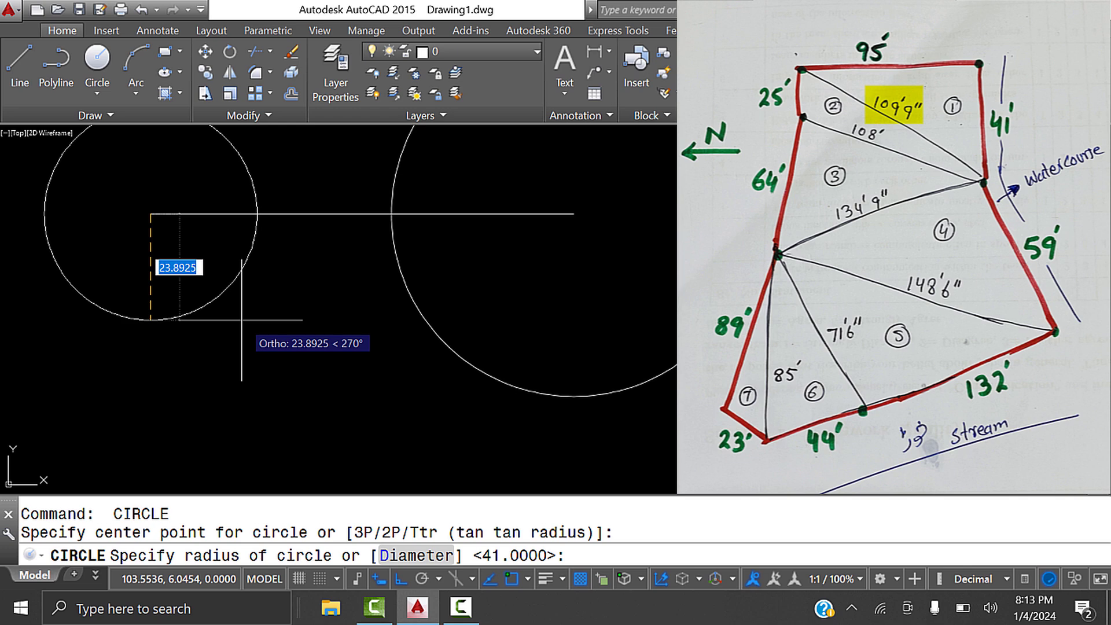
pyautogui.press('BackSpace')
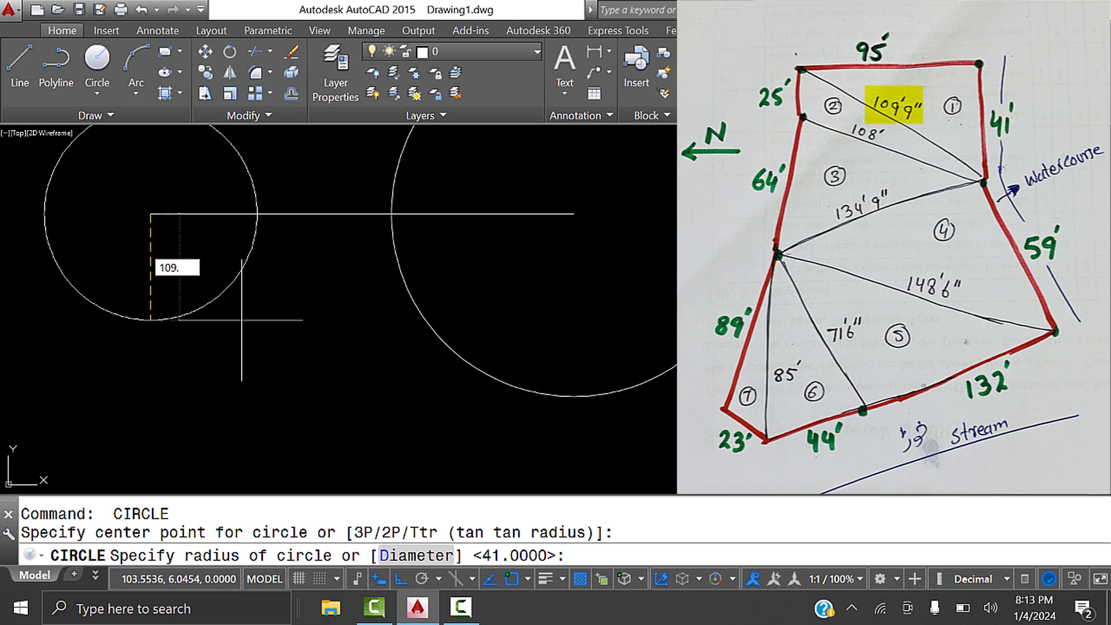
pyautogui.press('Return')
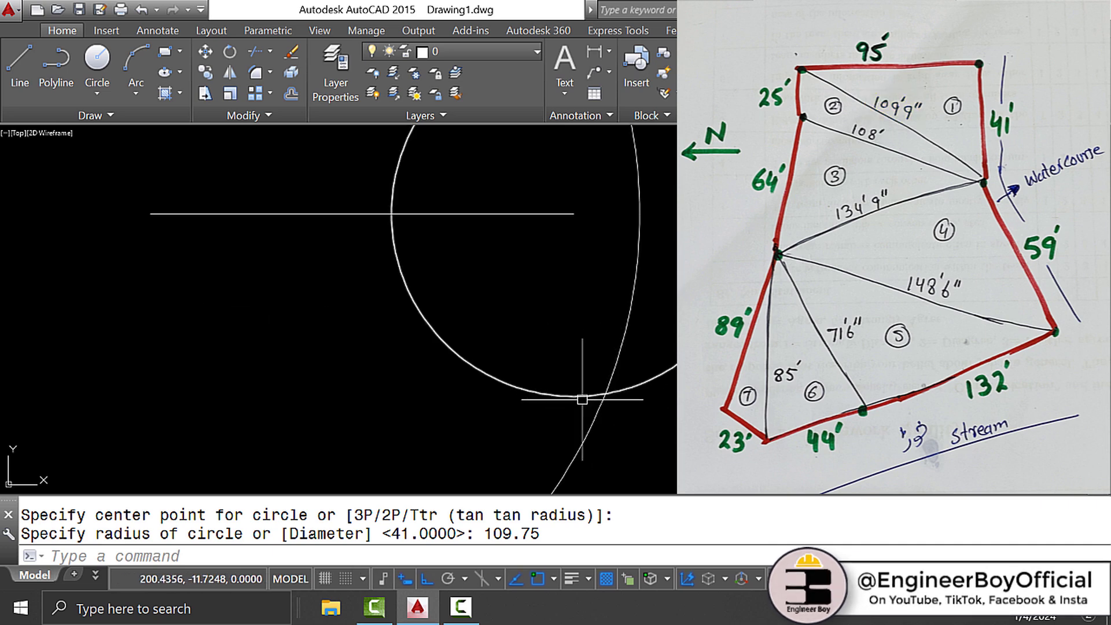
# Draw the 41-foot boundary line from the circles' lower intersection to the right end of the 95-foot line
pyautogui.write('l')
pyautogui.press('Return')
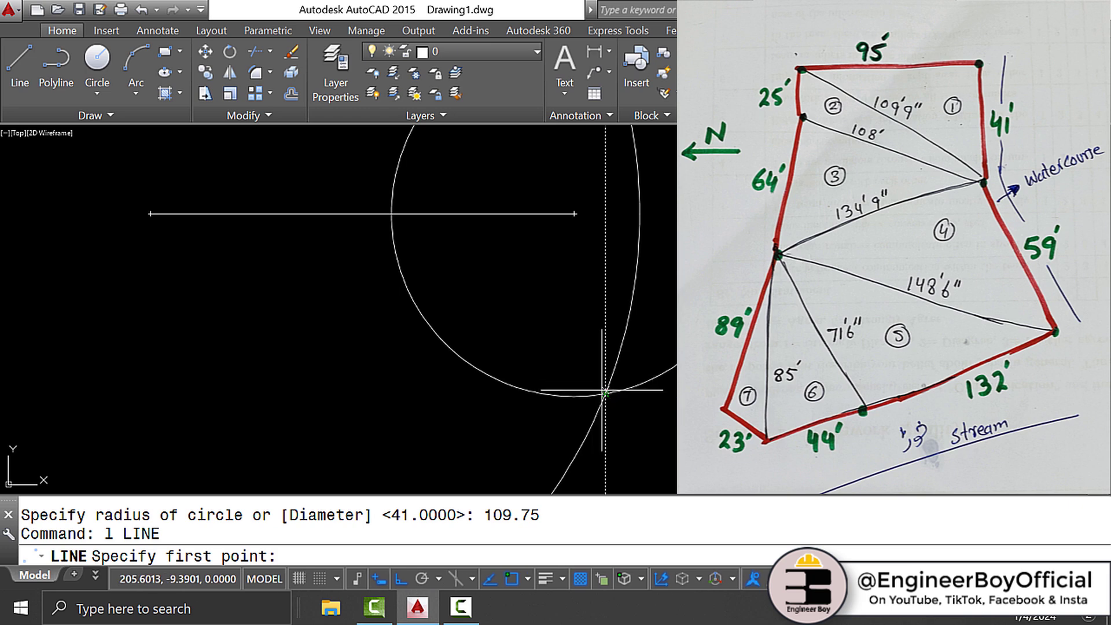
pyautogui.click(606, 394)
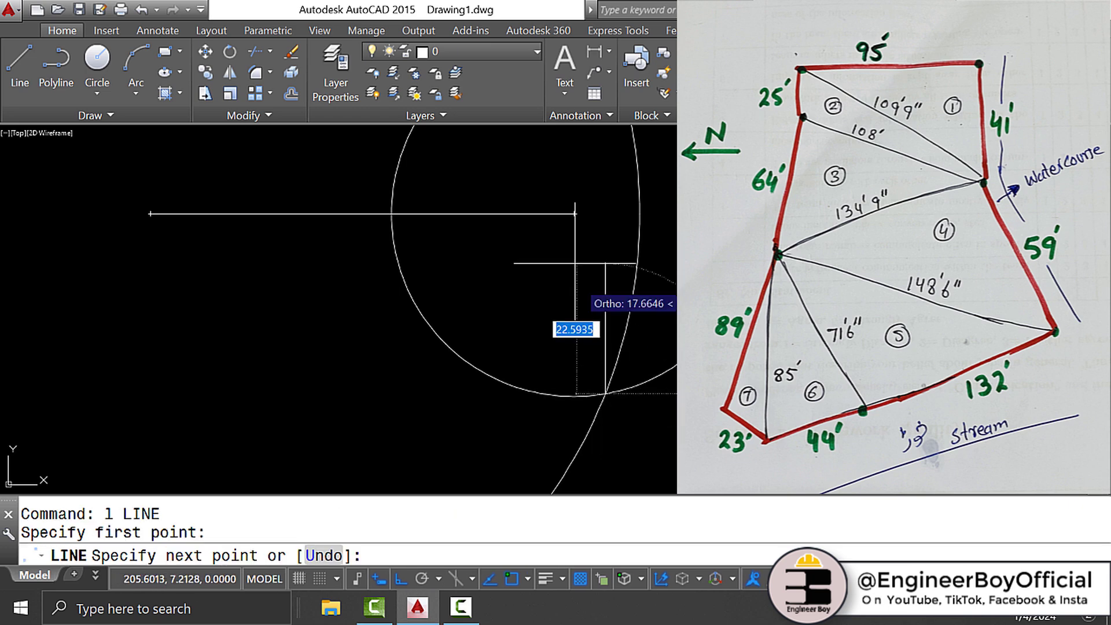
pyautogui.click(574, 213)
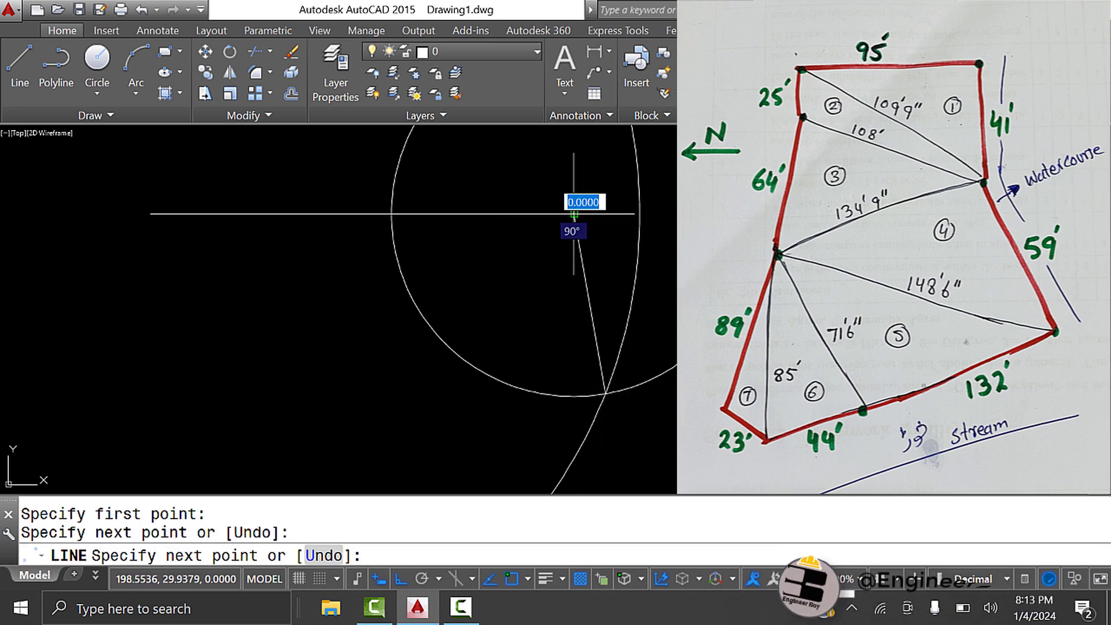
pyautogui.press('Escape')
pyautogui.press('Escape')
# Erase both construction circles, keeping the two boundary lines
pyautogui.scroll(-3, 584, 272)
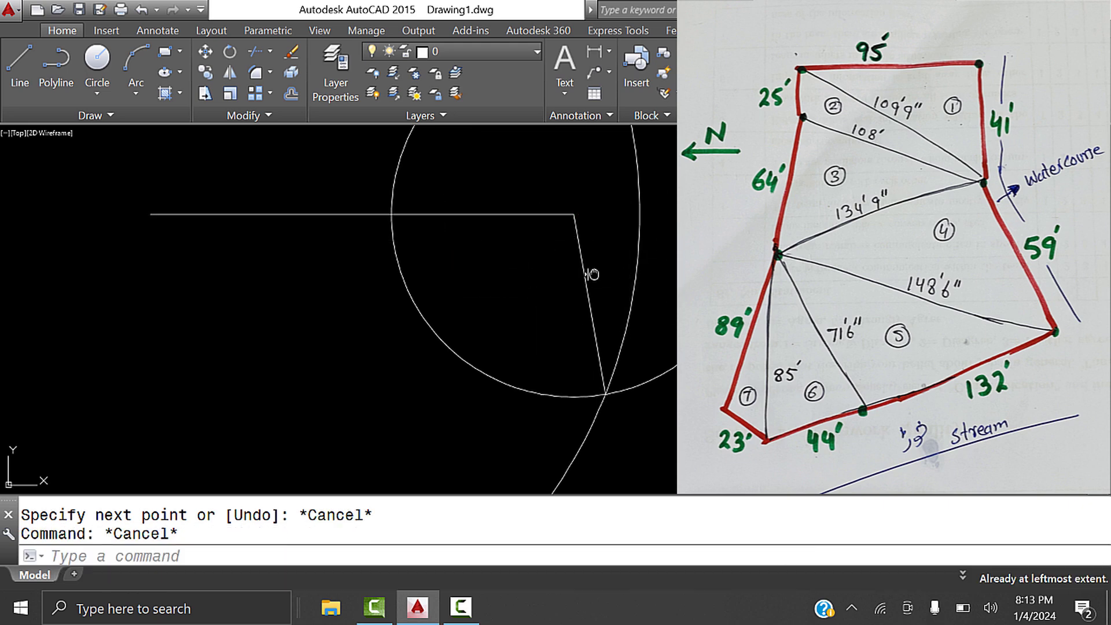
pyautogui.press('Escape')
pyautogui.write('z')
pyautogui.press('Return')
pyautogui.write('e')
pyautogui.press('Return')
pyautogui.scroll(-3, 460, 248)
pyautogui.scroll(6, 459, 248)
pyautogui.scroll(-3, 402, 239)
pyautogui.click(496, 241)
pyautogui.click(356, 261)
pyautogui.write('e')
pyautogui.press('Return')
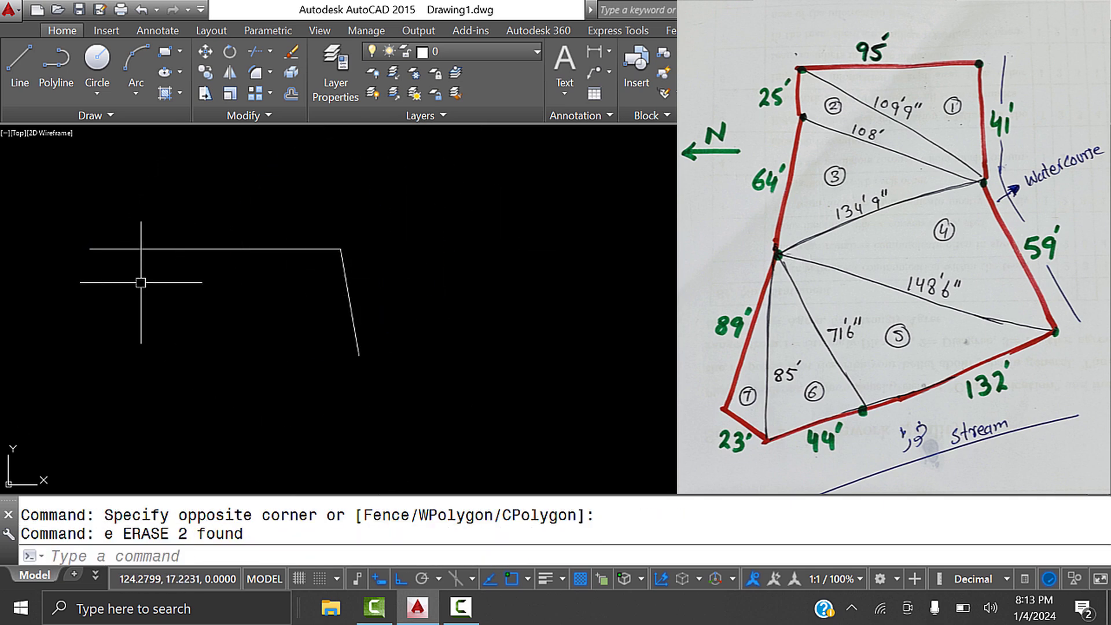
# Draw a diagonal line from the lower end of the 41-foot line to the left end of the 95-foot line
pyautogui.scroll(2, 168, 279)
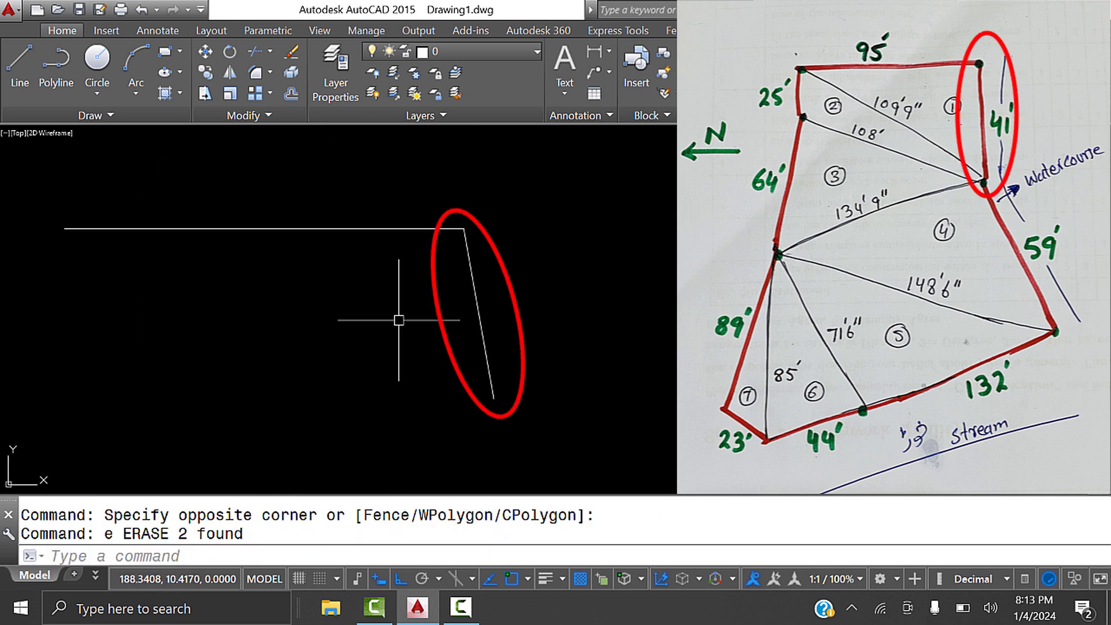
pyautogui.write('l')
pyautogui.press('Return')
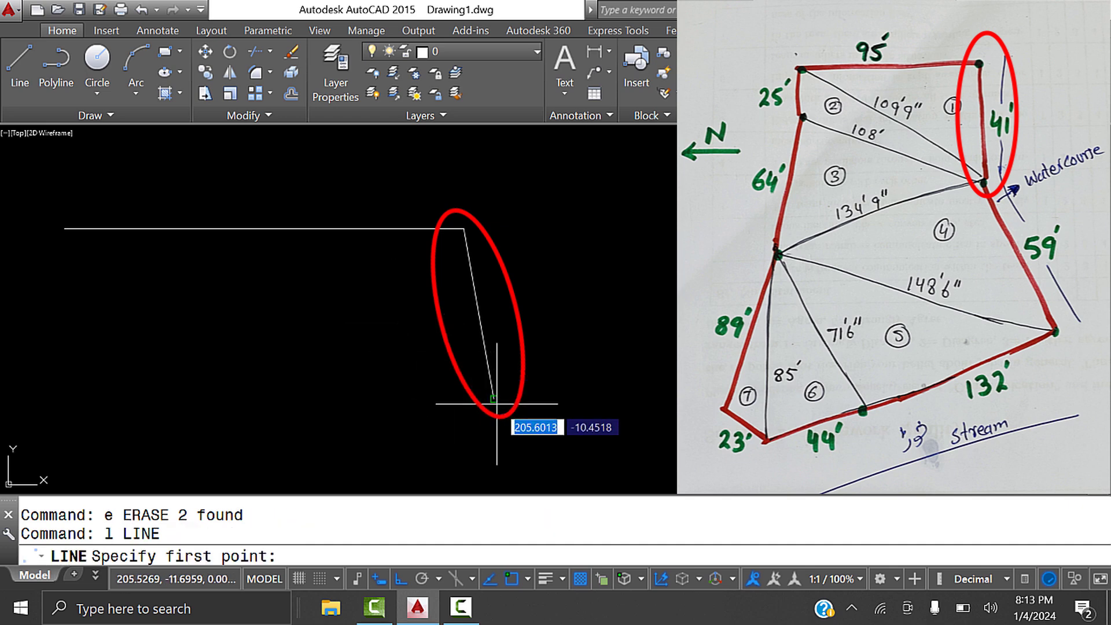
pyautogui.click(493, 399)
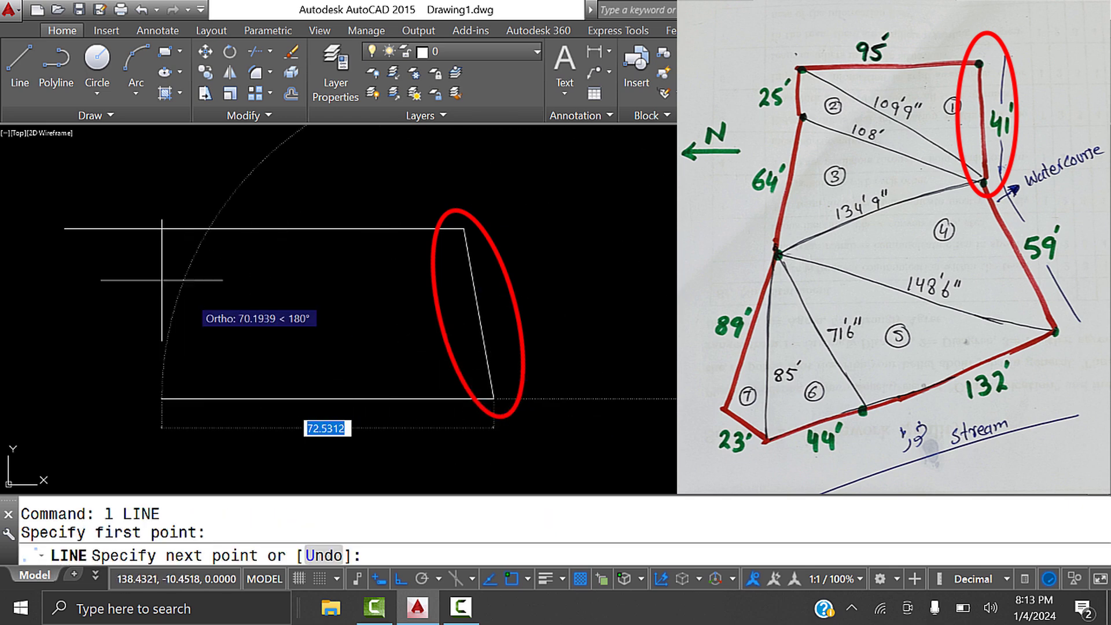
pyautogui.click(64, 229)
pyautogui.press('Escape')
# Erase the diagonal line between the 41-foot and 95-foot lines
pyautogui.click(278, 266)
pyautogui.click(183, 359)
pyautogui.write('e')
pyautogui.press('Return')
pyautogui.press('Escape')
pyautogui.press('Escape')
pyautogui.click(470, 270)
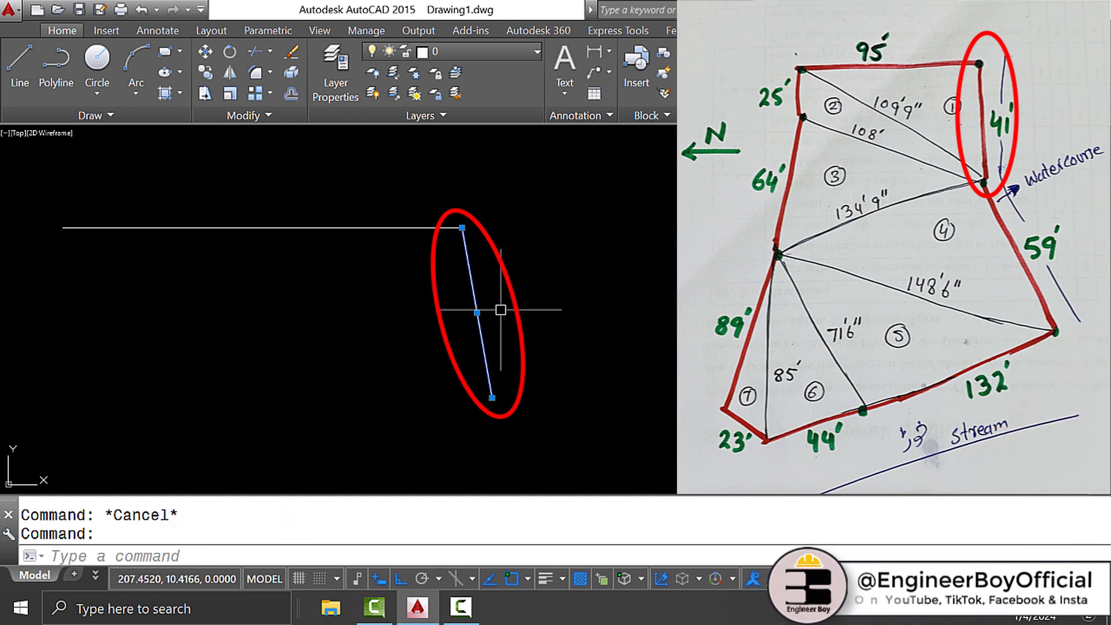
# Draw a construction circle with a radius of 108 centred on the lower end of the 41-foot line
pyautogui.moveTo(509, 311); pyautogui.dragTo(513, 274, button='middle')
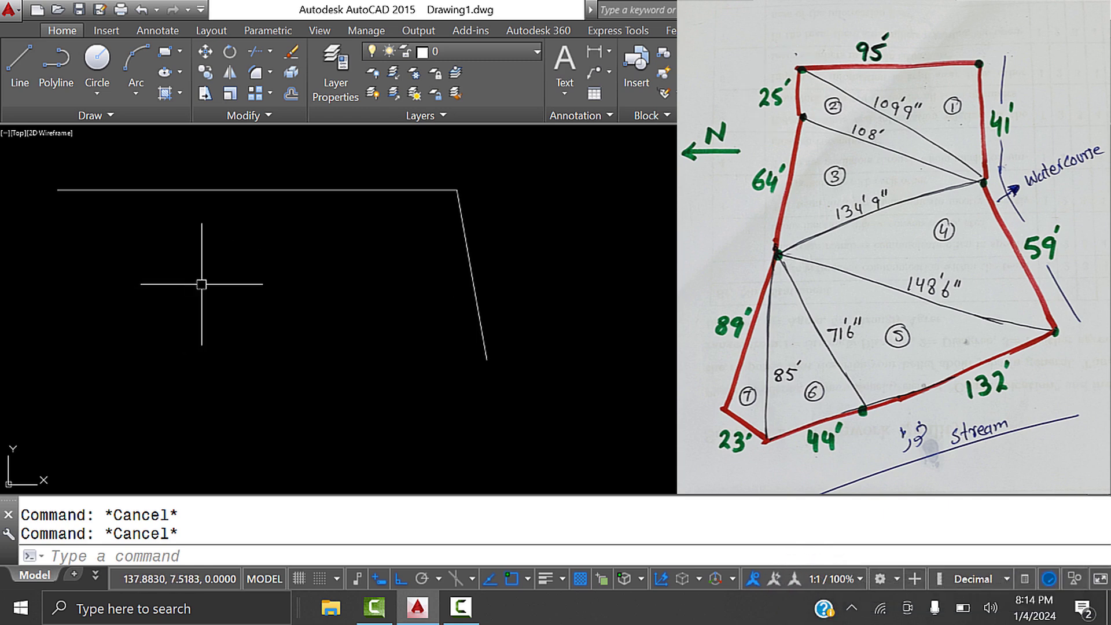
pyautogui.write('c')
pyautogui.press('Return')
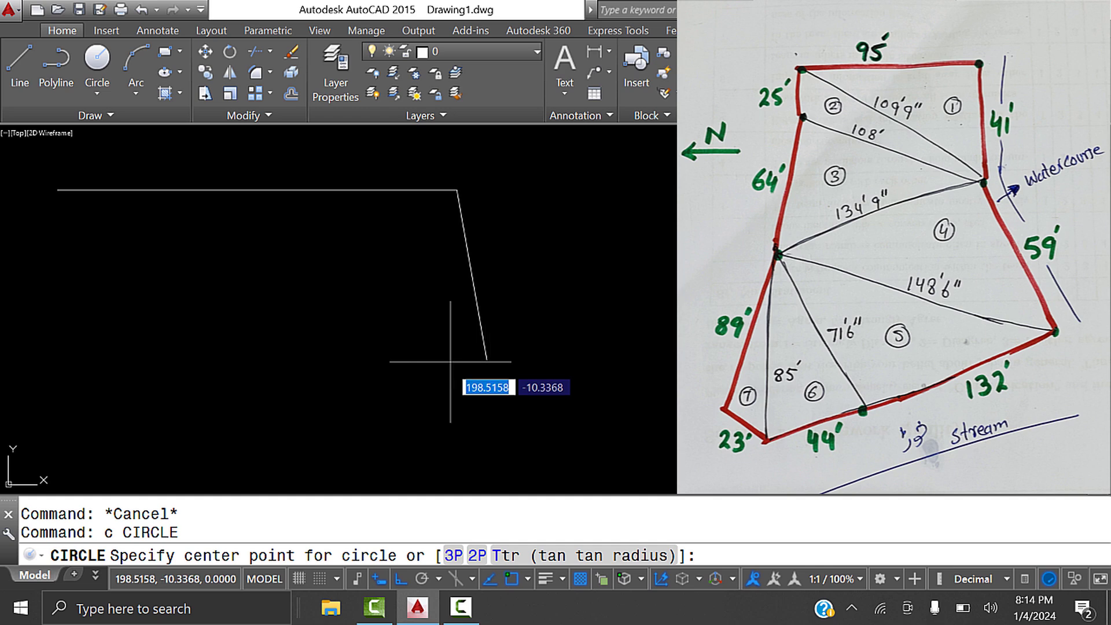
pyautogui.click(487, 360)
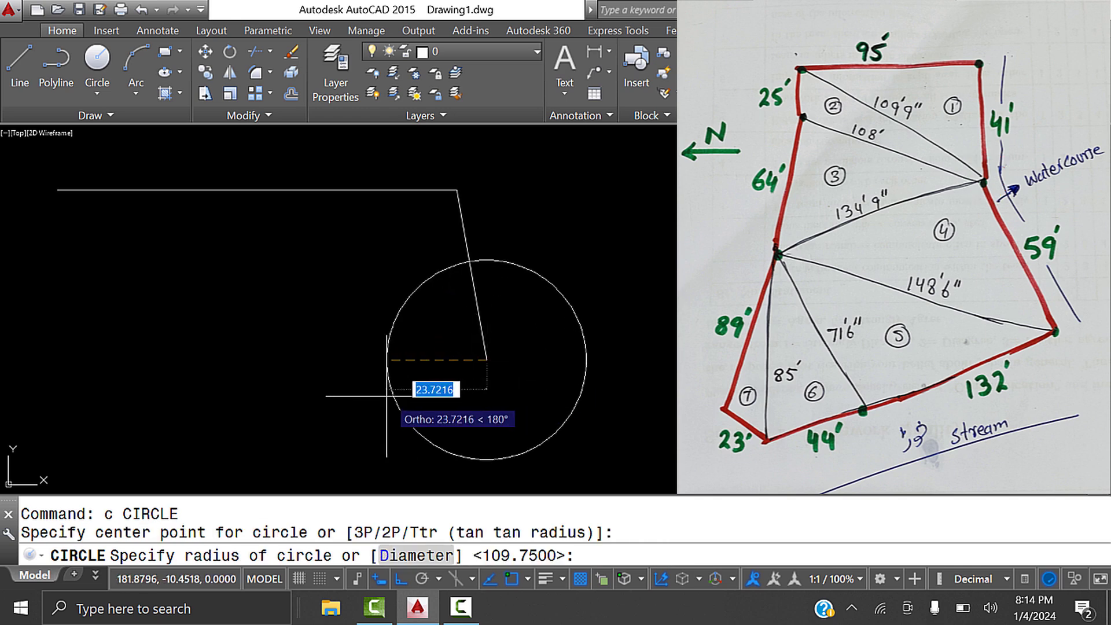
pyautogui.write('108')
pyautogui.press('Return')
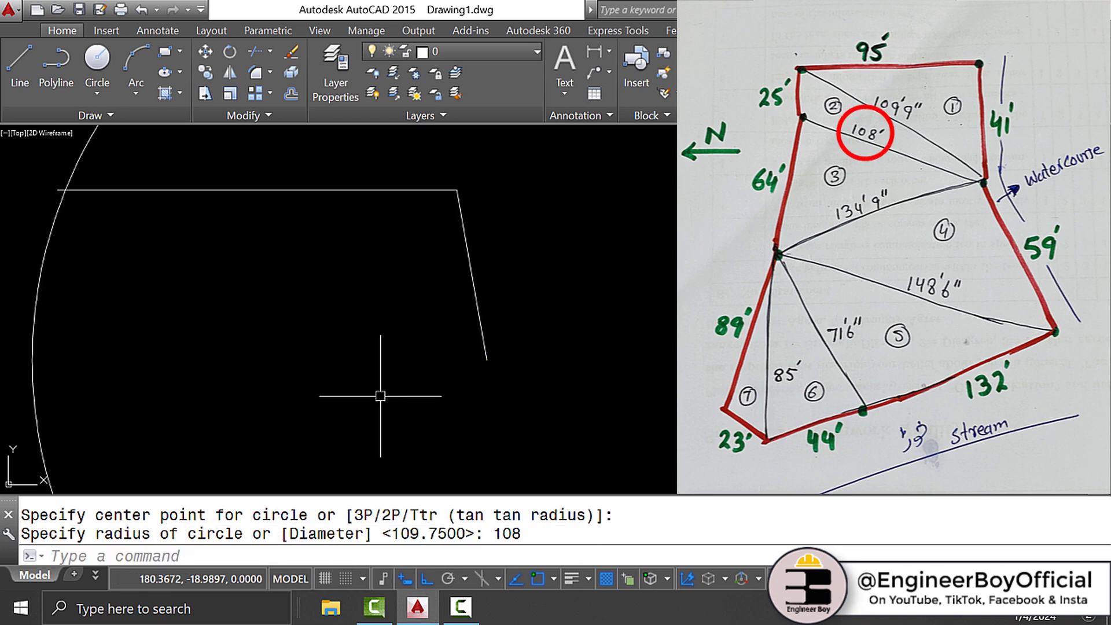
# Draw a construction circle with a radius of 25 centred on the left end of the 95-foot line
pyautogui.moveTo(67, 200); pyautogui.dragTo(106, 244, button='middle')
pyautogui.scroll(4, 106, 244)
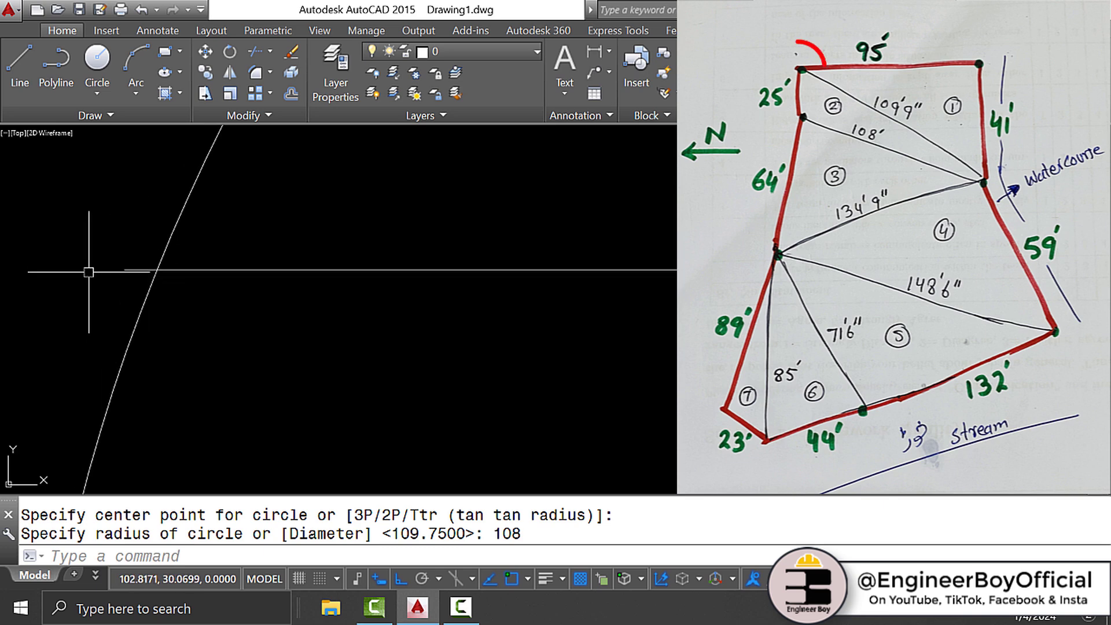
pyautogui.press('Return')
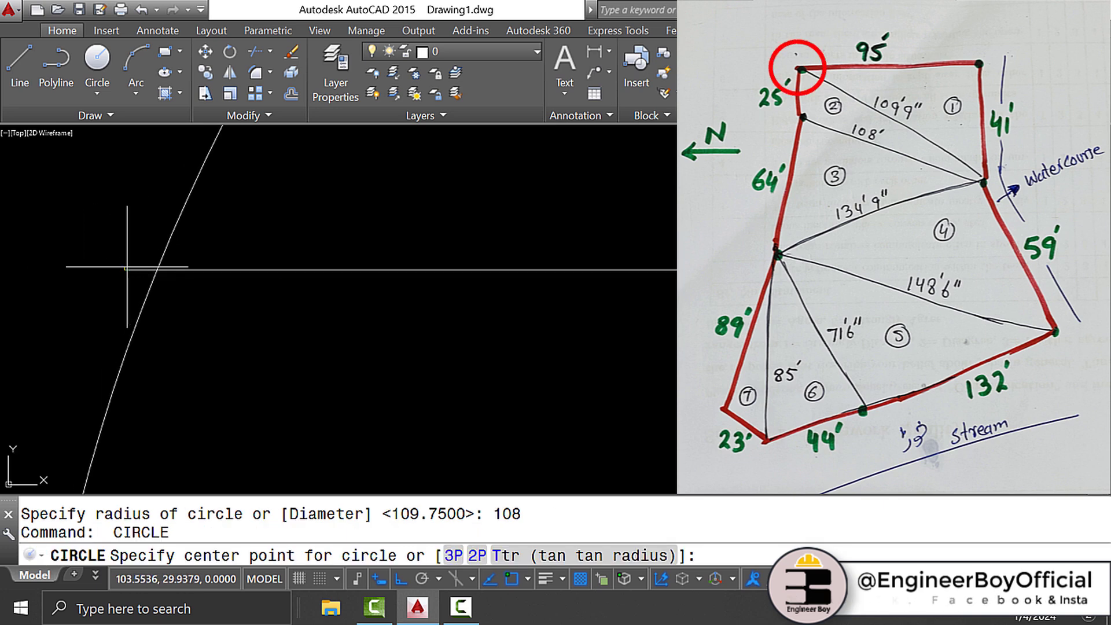
pyautogui.click(127, 268)
pyautogui.scroll(-5, 132, 216)
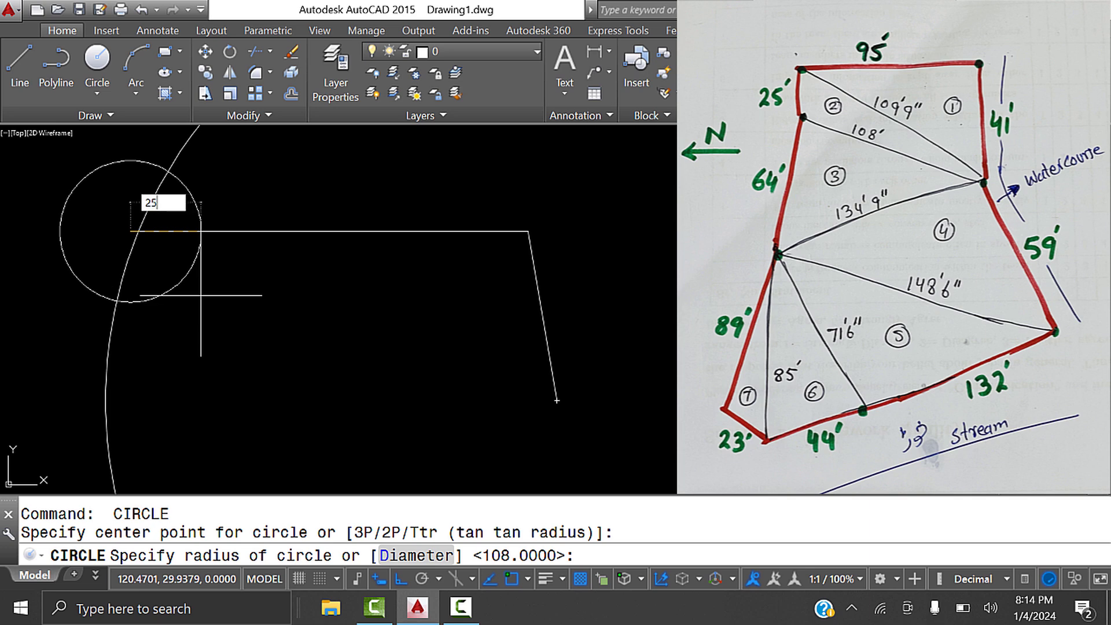
pyautogui.write('25')
pyautogui.press('Return')
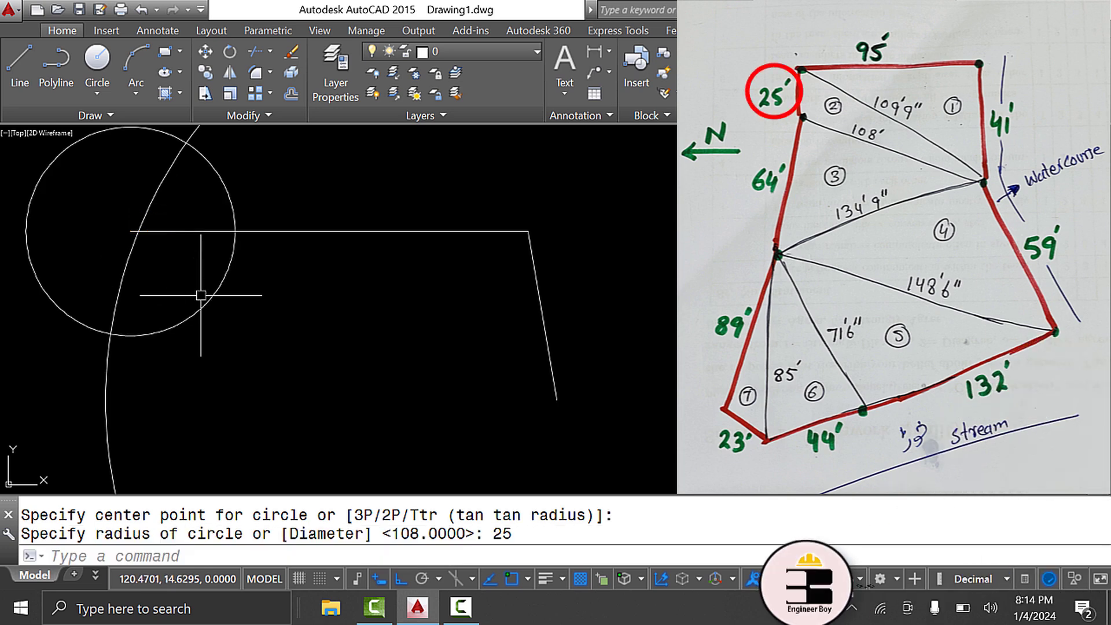
# Draw the 25-foot boundary line from the circles' lower intersection to the left end of the 95-foot line
pyautogui.write('l')
pyautogui.press('Return')
pyautogui.scroll(4, 104, 330)
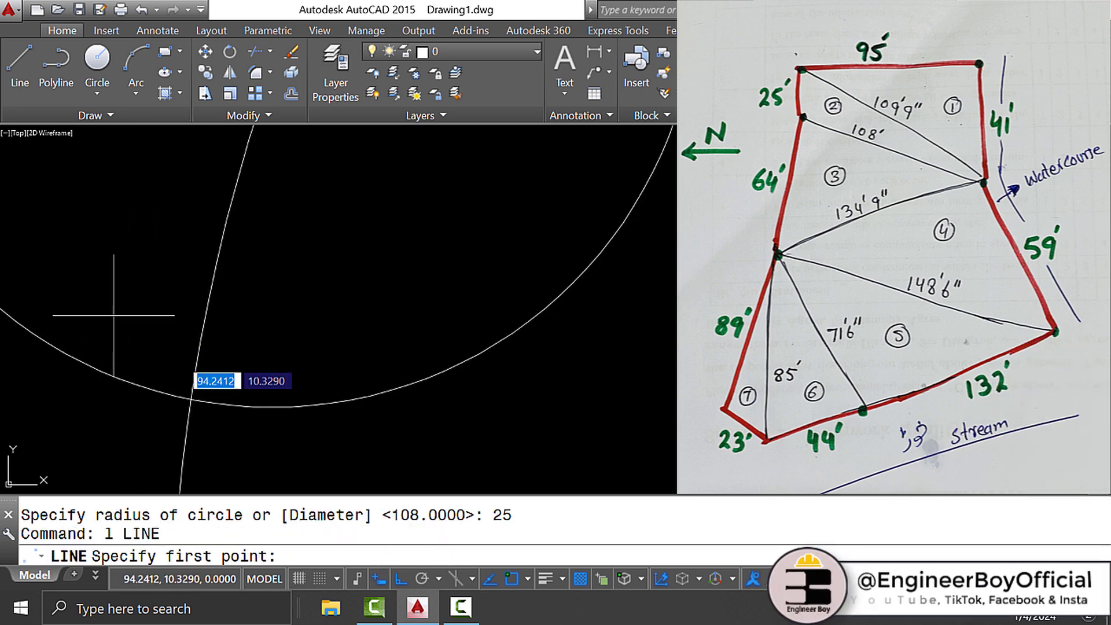
pyautogui.click(192, 398)
pyautogui.scroll(-3, 192, 399)
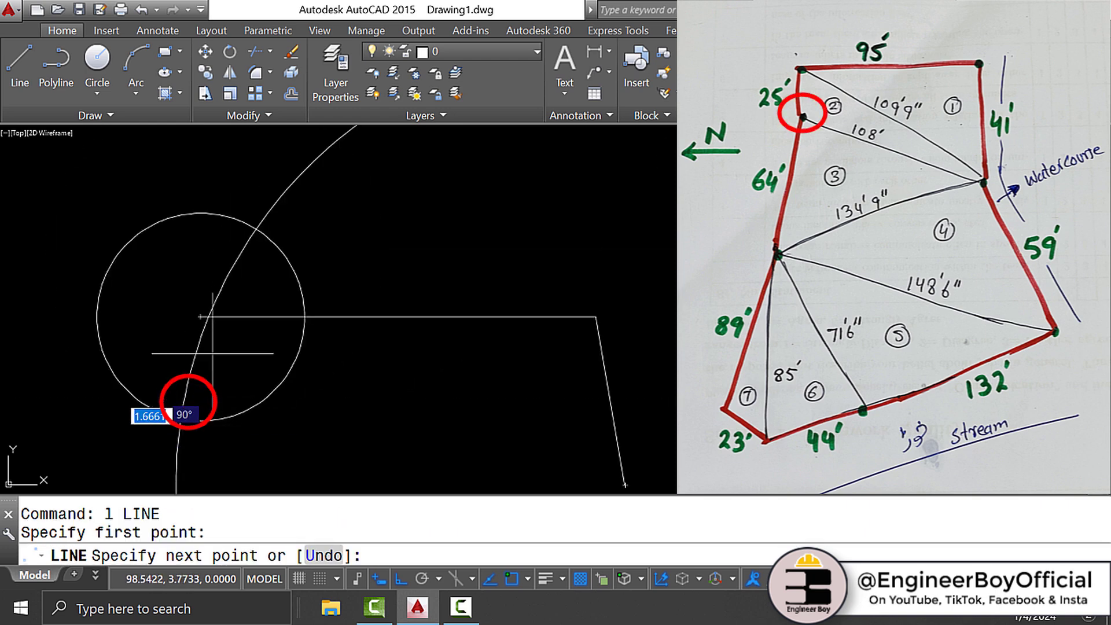
pyautogui.click(200, 318)
pyautogui.press('Escape')
# Erase the 108 and 25 radius construction circles, keeping the three boundary lines
pyautogui.click(304, 287)
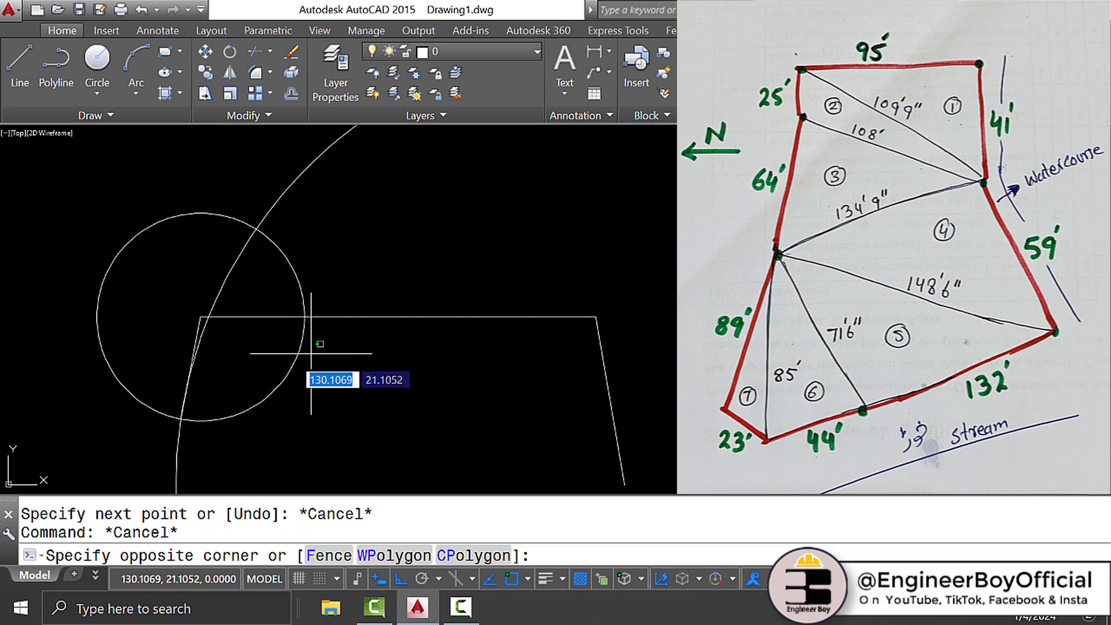
pyautogui.click(258, 293)
pyautogui.click(263, 255)
pyautogui.click(189, 240)
pyautogui.write('E')
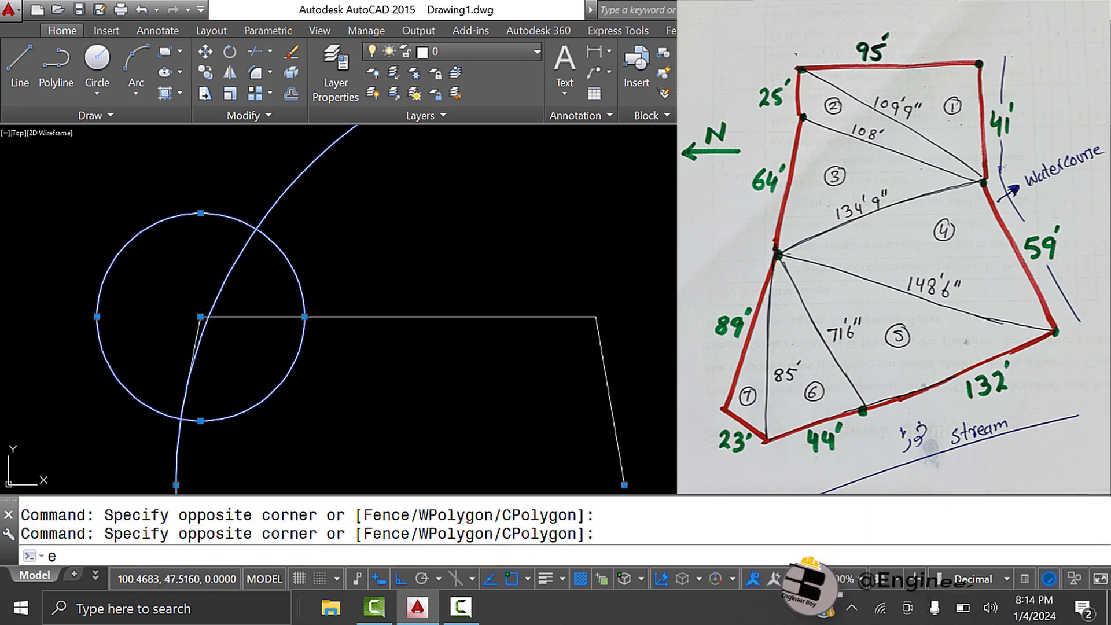
pyautogui.press('Return')
# Draw a construction circle with a radius of 64 centred on the lower end of the 25-foot line
pyautogui.scroll(-5, 295, 178)
pyautogui.scroll(2, 310, 221)
pyautogui.scroll(2, 309, 221)
pyautogui.moveTo(325, 226); pyautogui.dragTo(351, 263, button='middle')
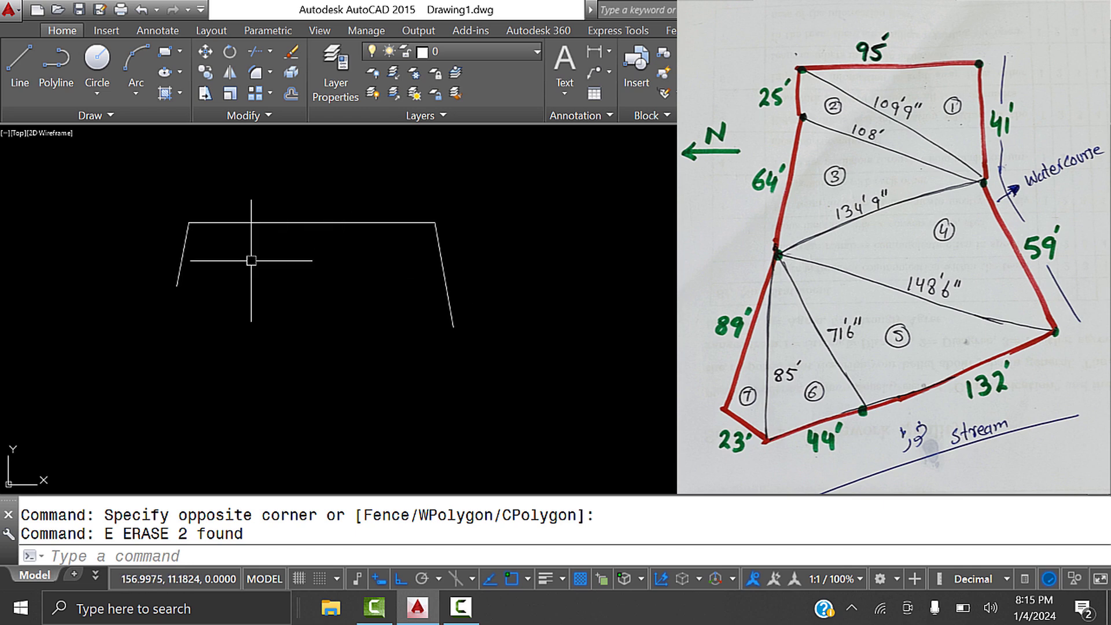
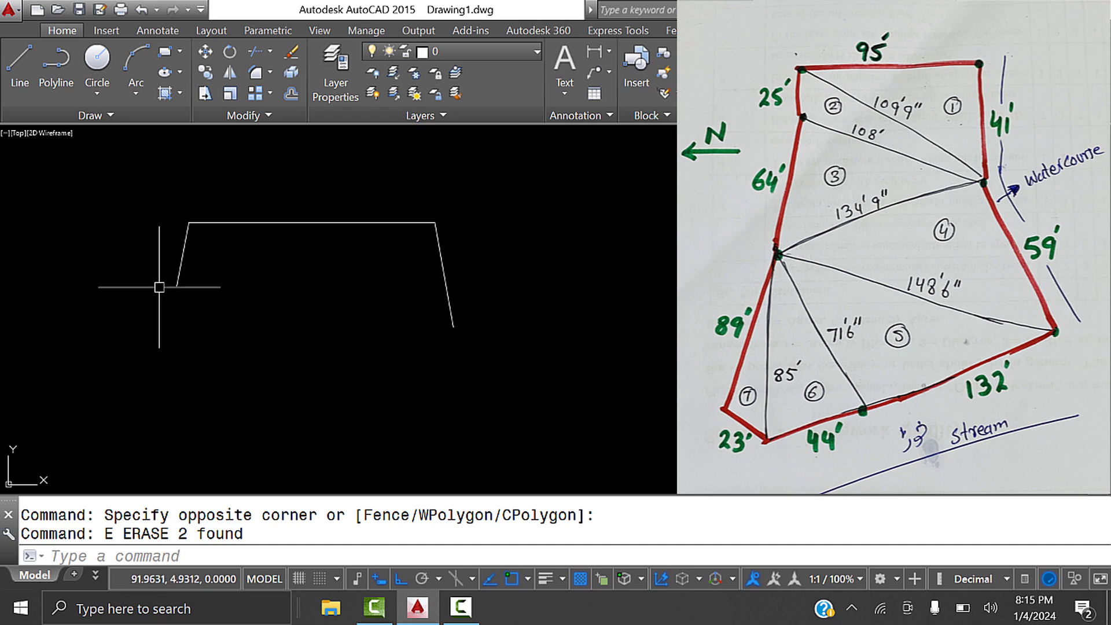
pyautogui.write('c')
pyautogui.press('Return')
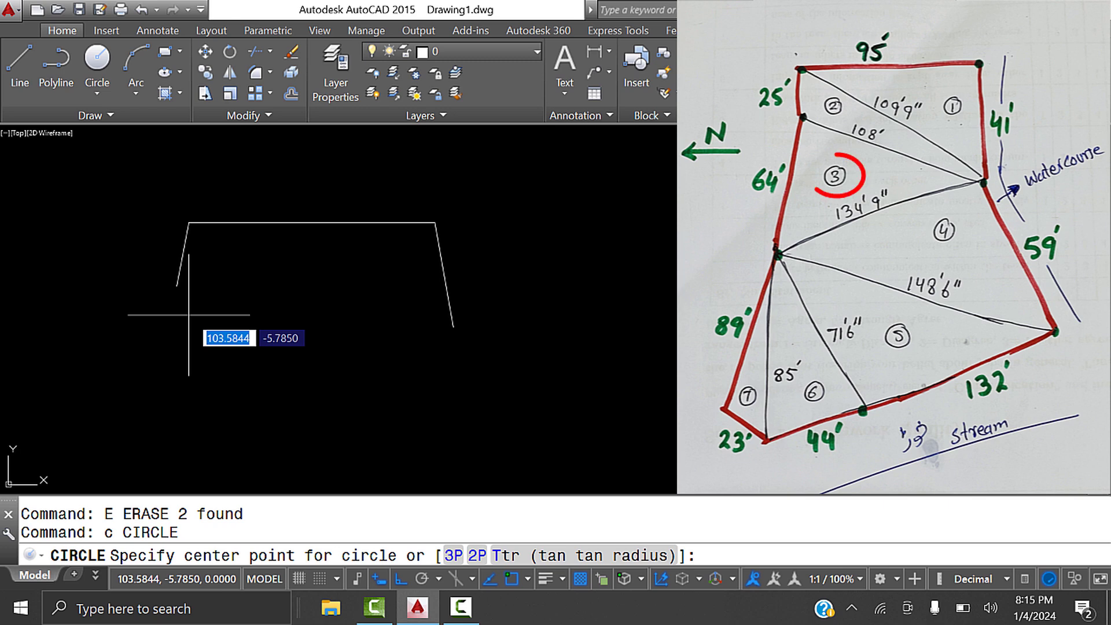
pyautogui.click(177, 286)
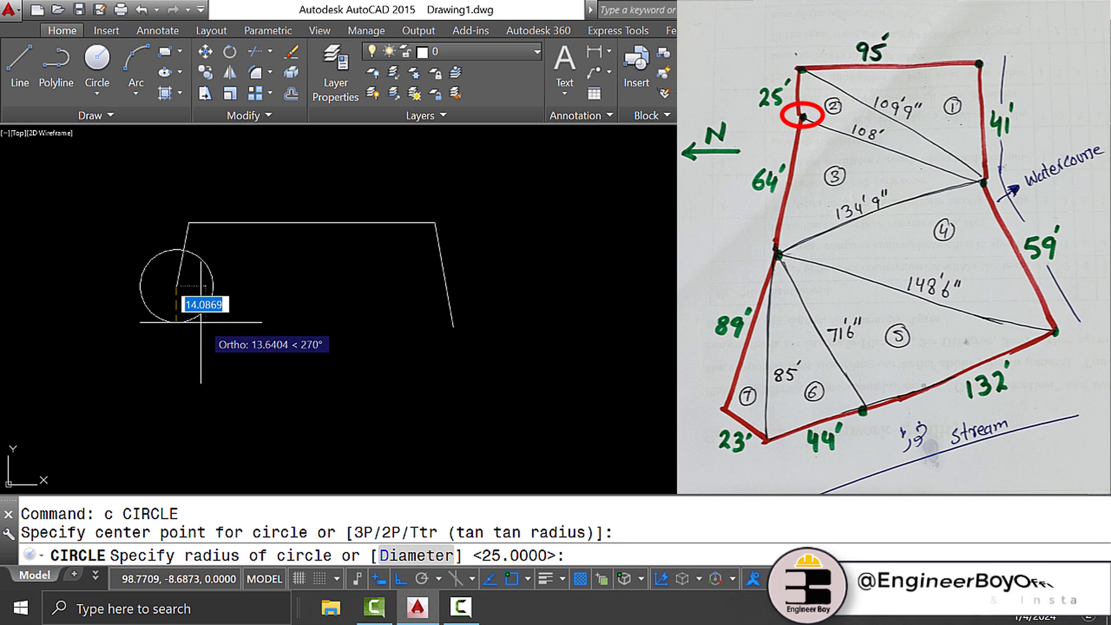
pyautogui.write('64')
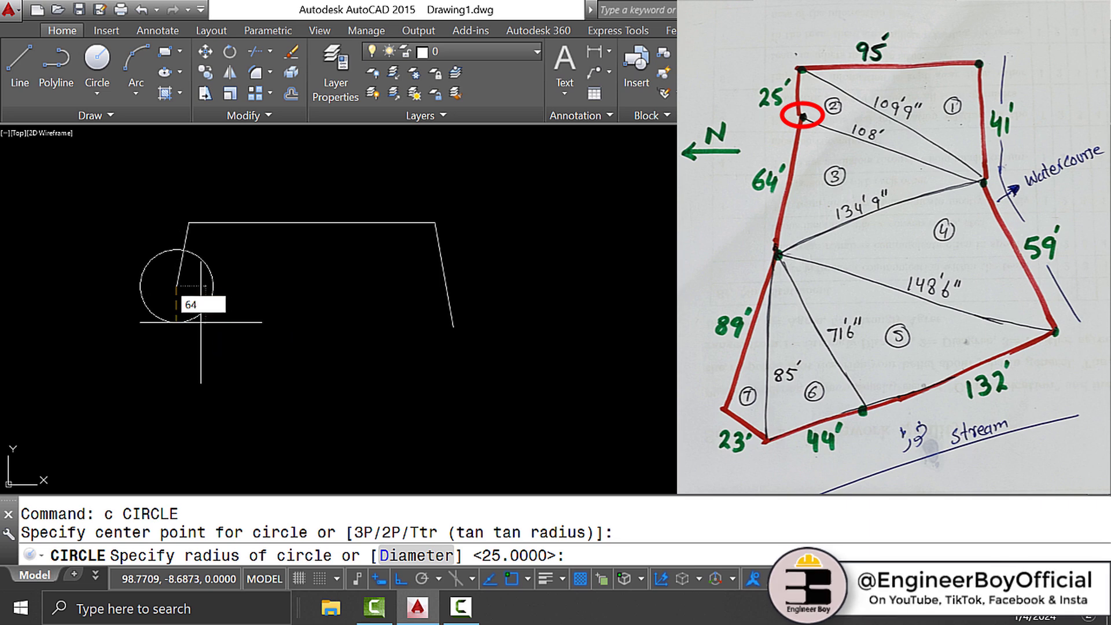
pyautogui.press('Return')
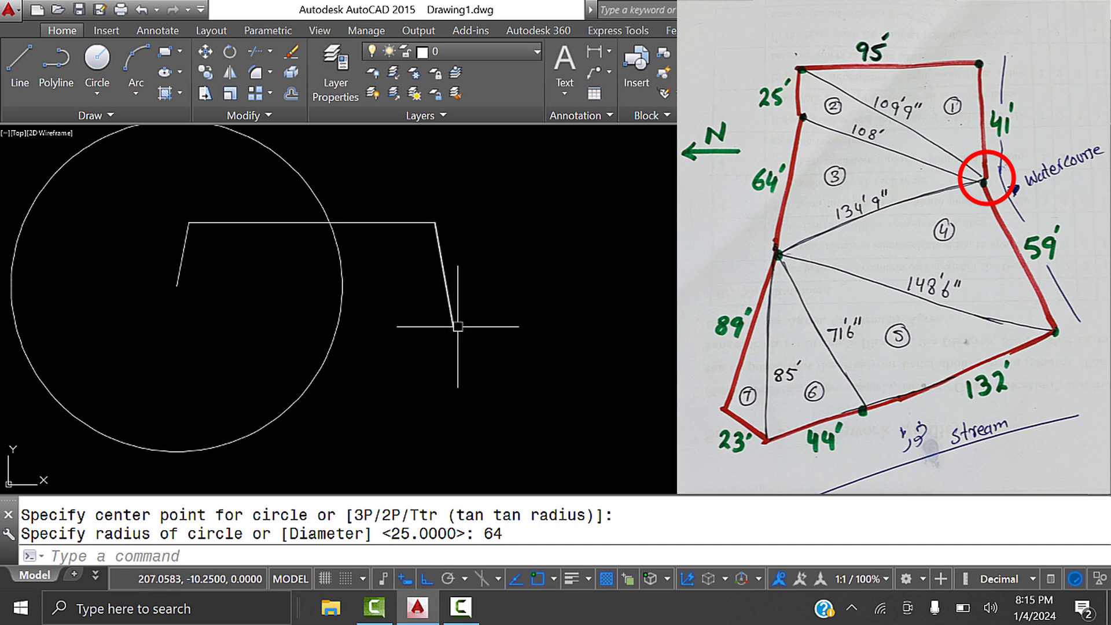
# Draw a construction circle with a radius of 134.75 centred on the lower end of the 41-foot line
pyautogui.write('c')
pyautogui.press('Return')
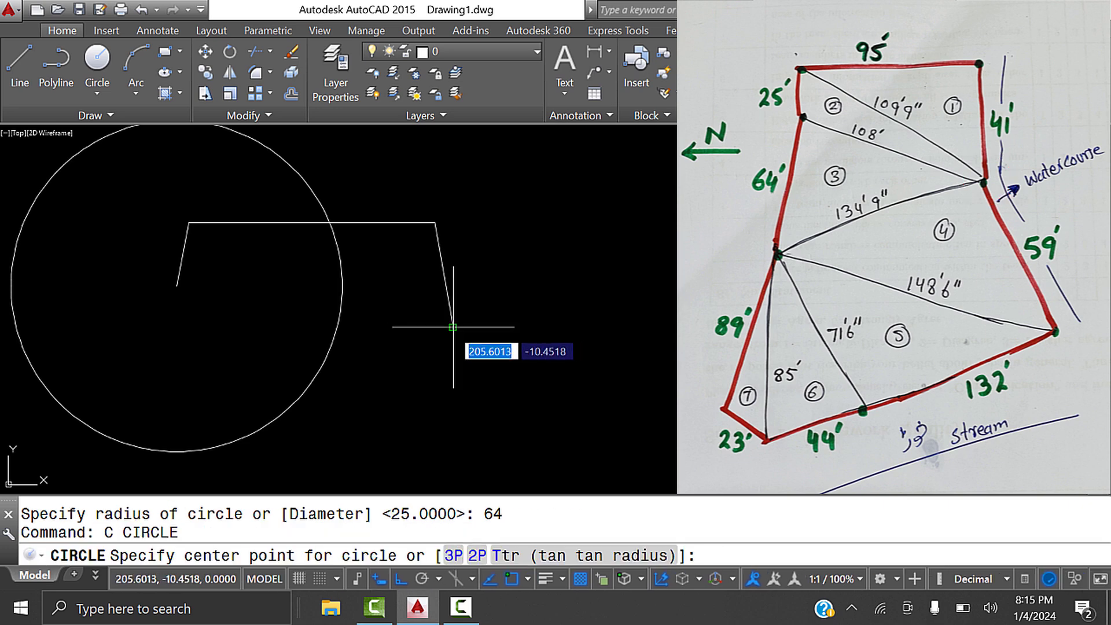
pyautogui.click(454, 329)
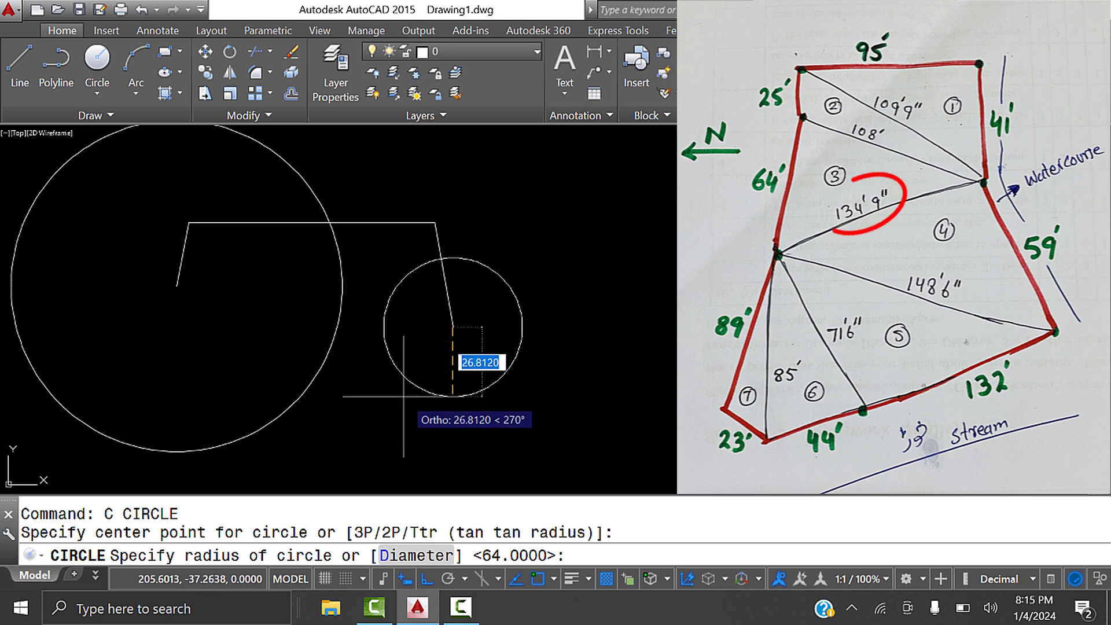
pyautogui.write('134.75')
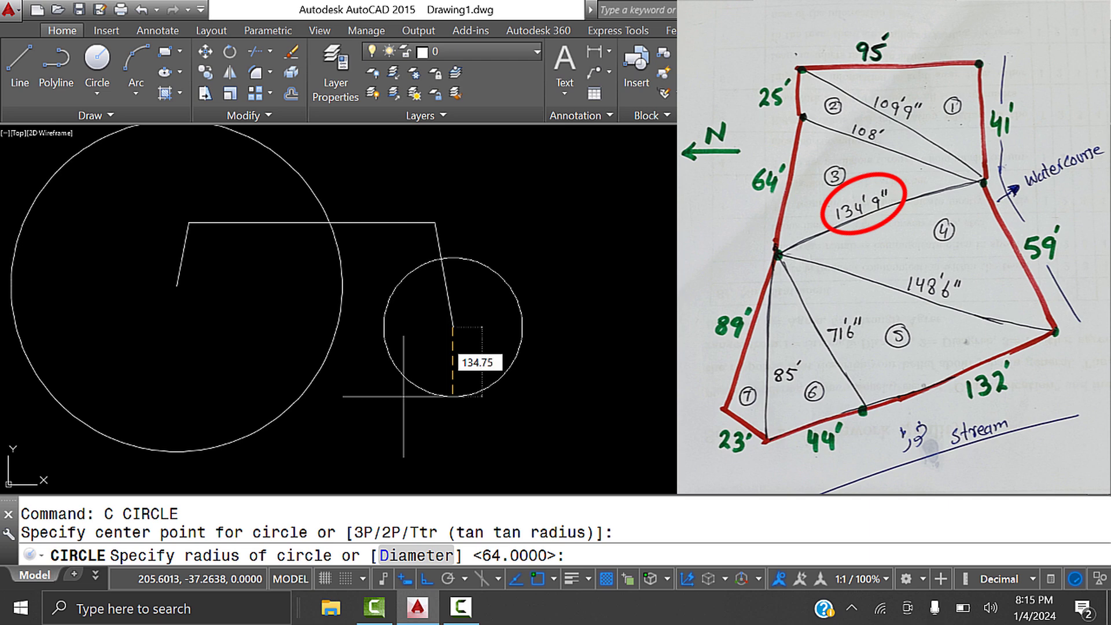
pyautogui.press('Return')
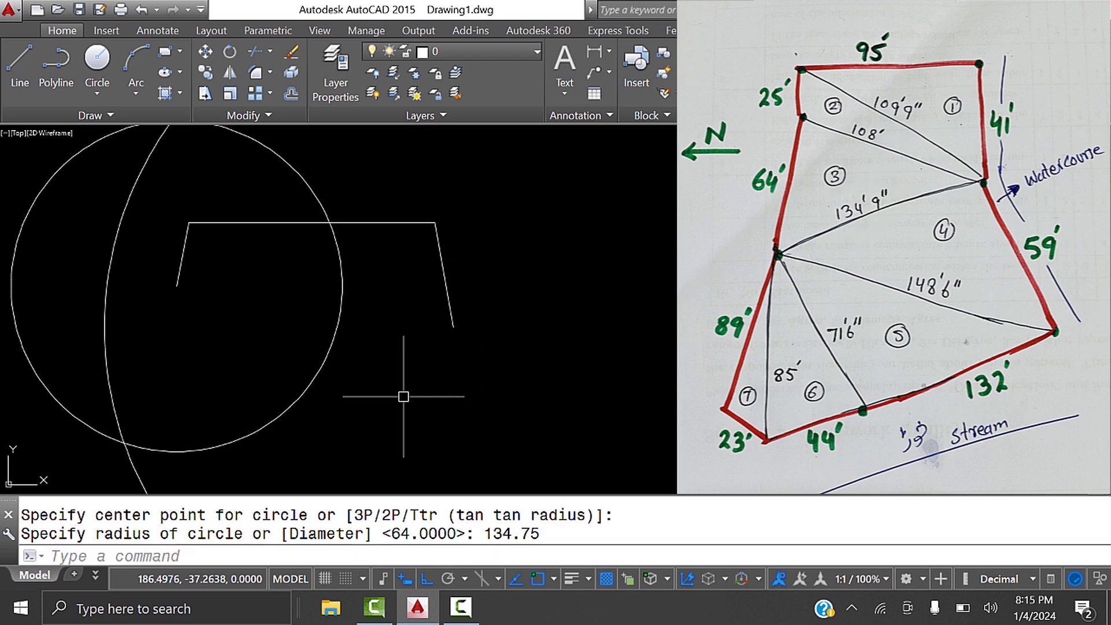
# Draw the 64-foot boundary line from the lower end of the 25-foot line to the circles' lower intersection
pyautogui.write('L')
pyautogui.press('Return')
pyautogui.click(175, 286)
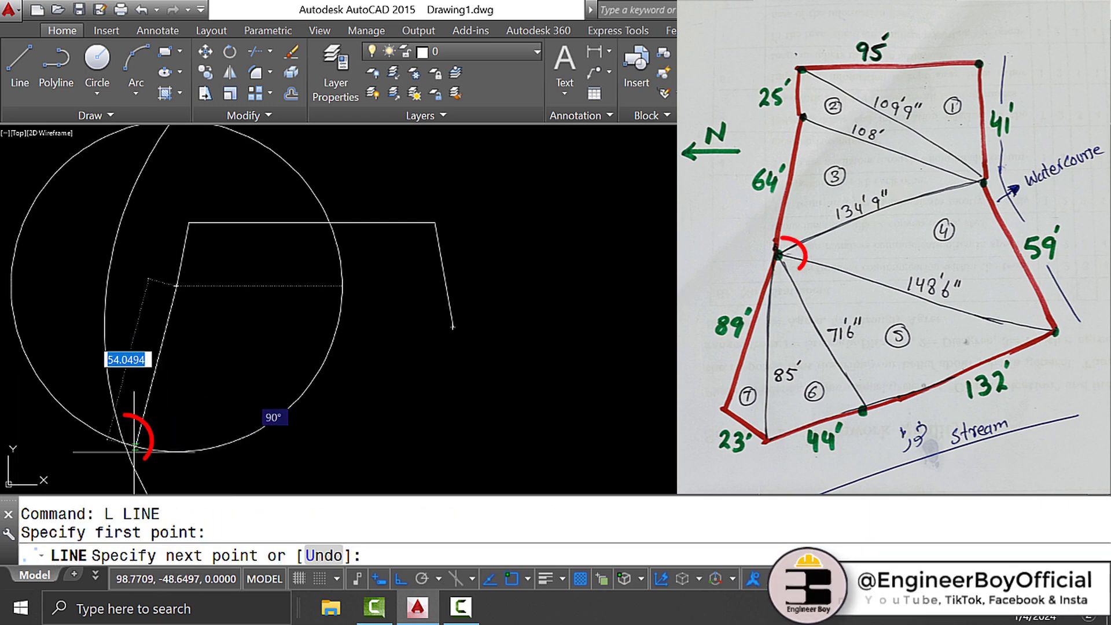
pyautogui.click(125, 443)
pyautogui.press('Escape')
pyautogui.press('Escape')
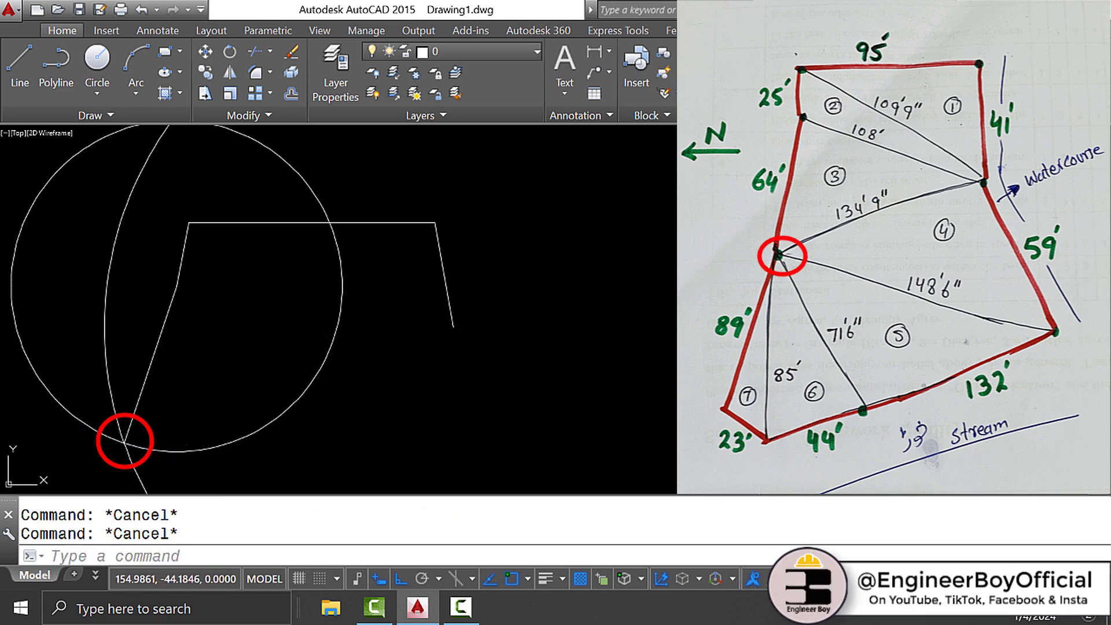
# Erase the 64 and 134.75 radius construction circles, keeping the four boundary lines
pyautogui.click(301, 398)
pyautogui.click(231, 353)
pyautogui.click(141, 265)
pyautogui.click(67, 250)
pyautogui.write('e')
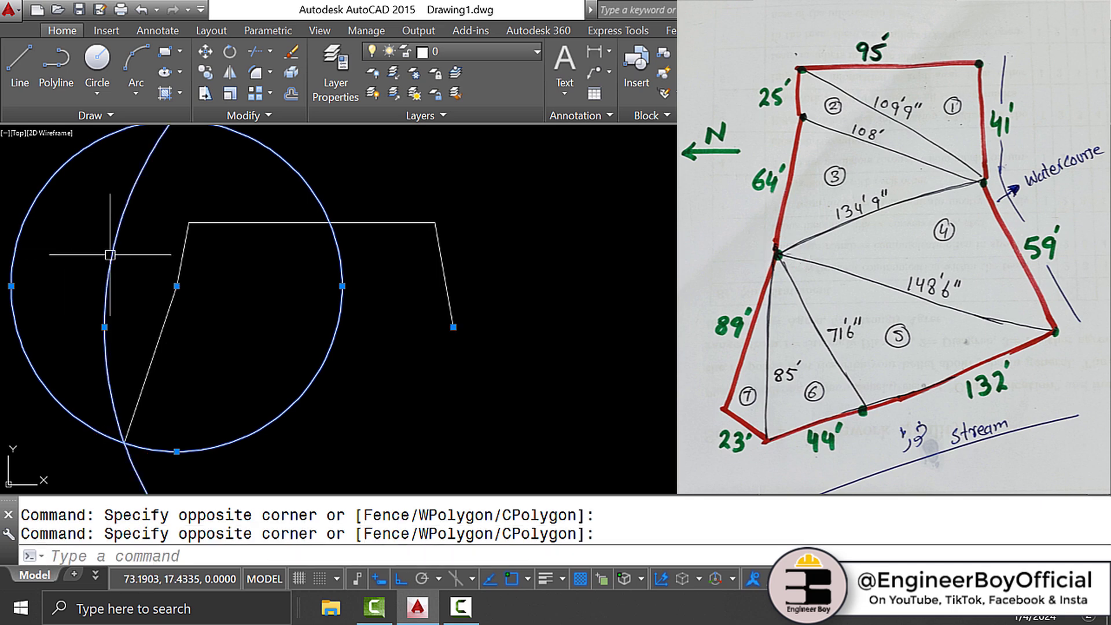
pyautogui.press('Return')
# Draw a construction circle with a radius of 59 centred on the lower end of the 41-foot line
pyautogui.scroll(-2, 227, 249)
pyautogui.scroll(2, 280, 313)
pyautogui.press('Escape')
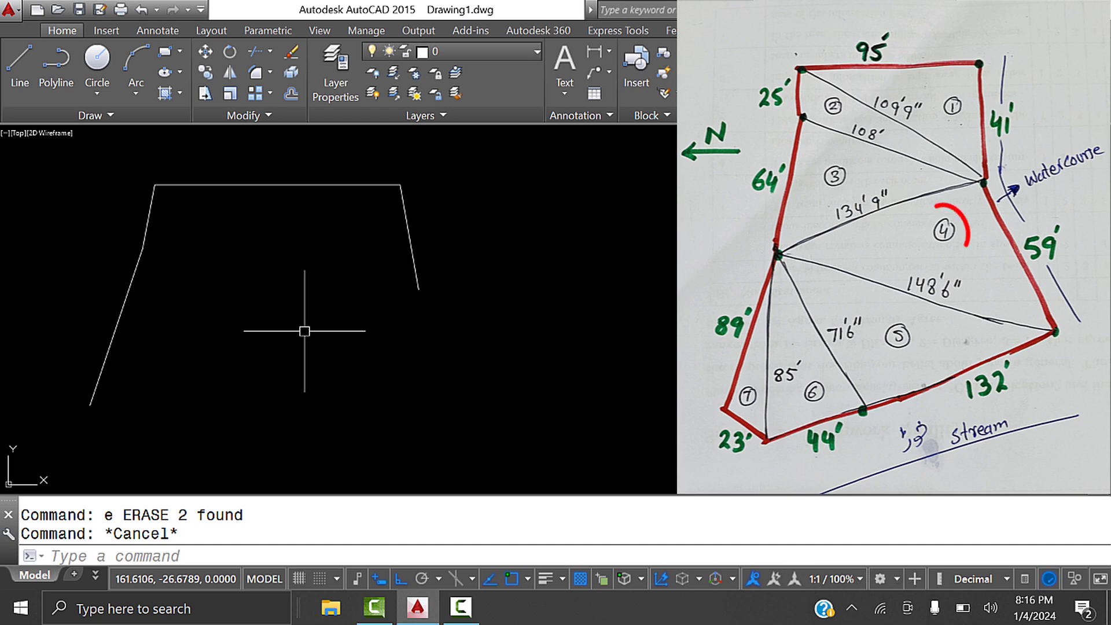
pyautogui.moveTo(332, 330); pyautogui.dragTo(327, 308, button='middle')
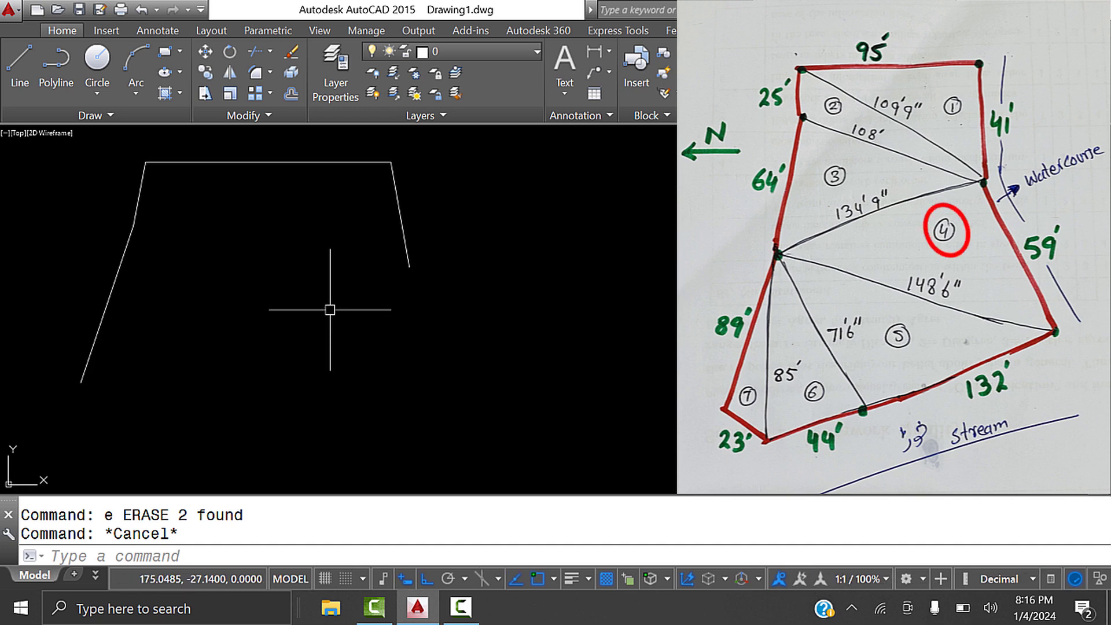
pyautogui.write('c')
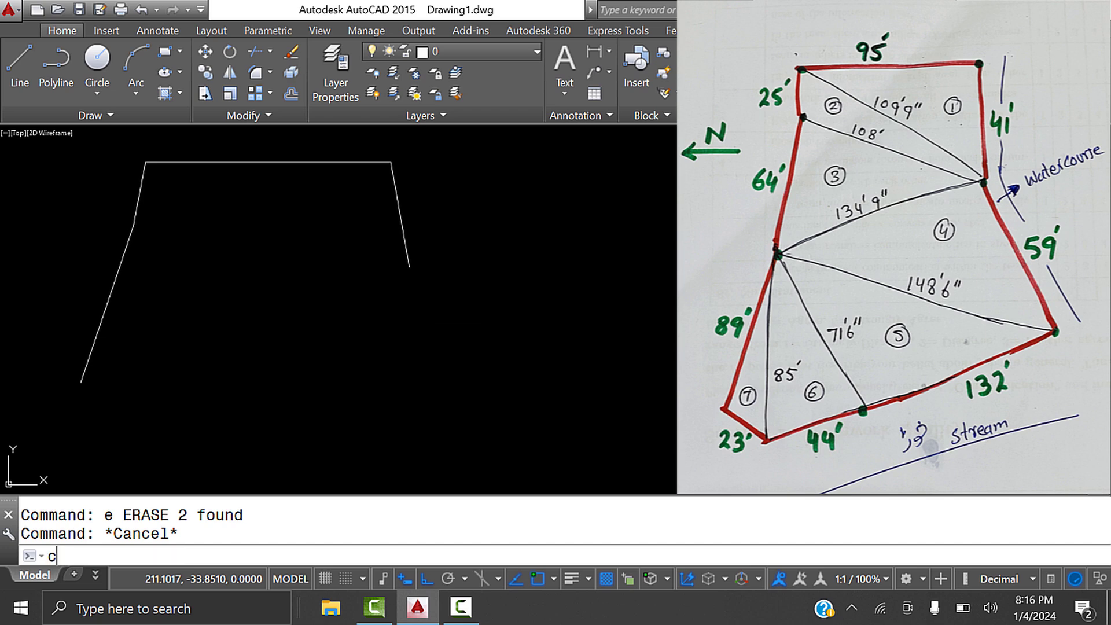
pyautogui.press('Return')
pyautogui.click(409, 266)
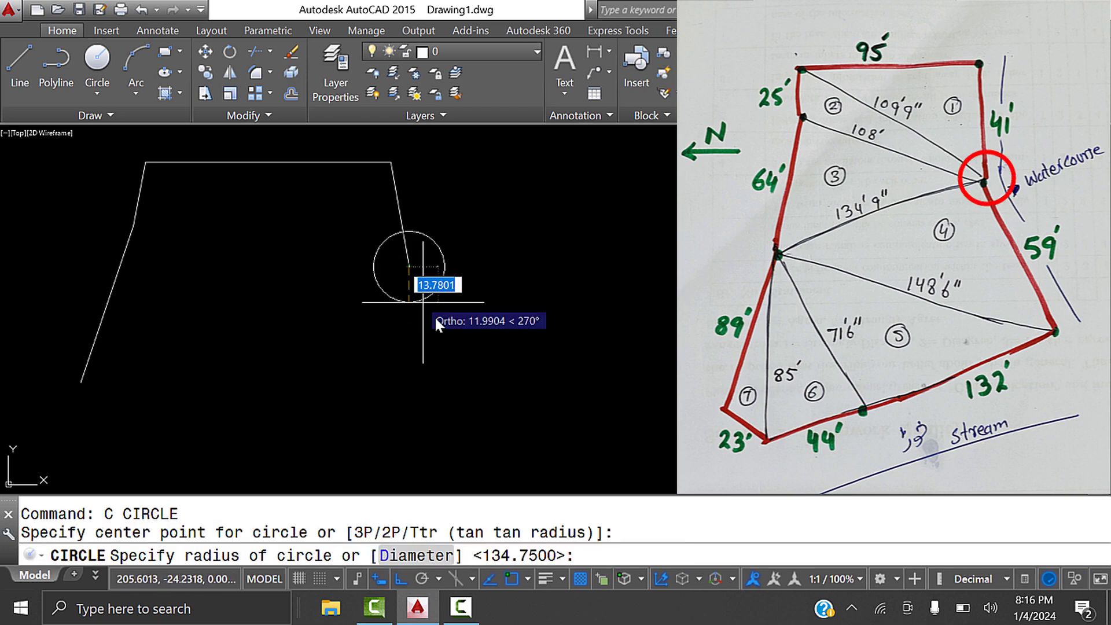
pyautogui.write('59')
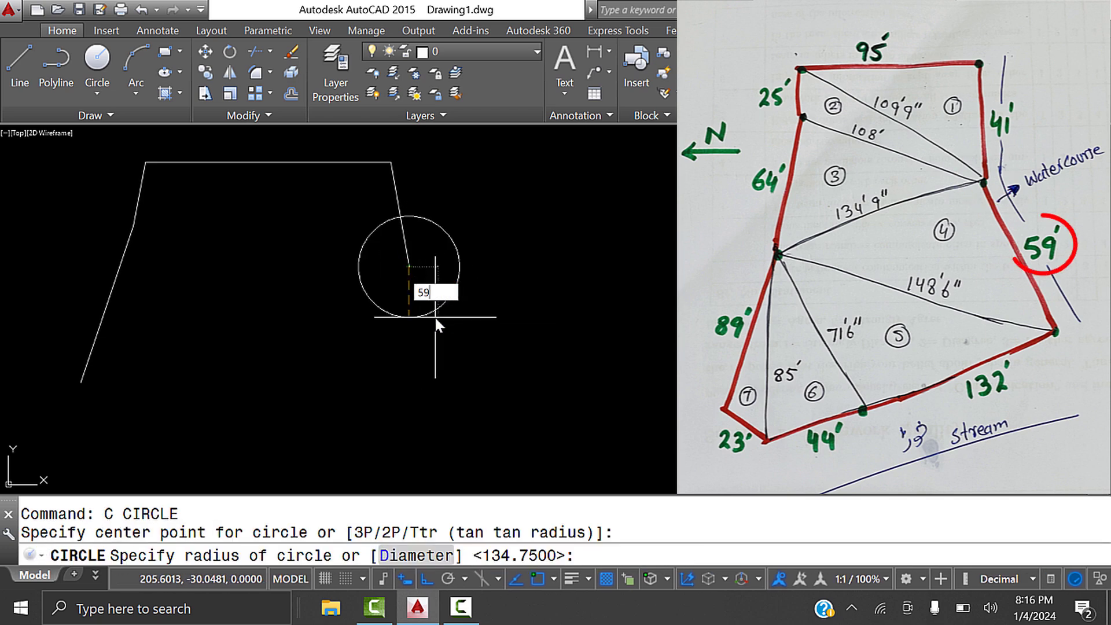
pyautogui.press('Return')
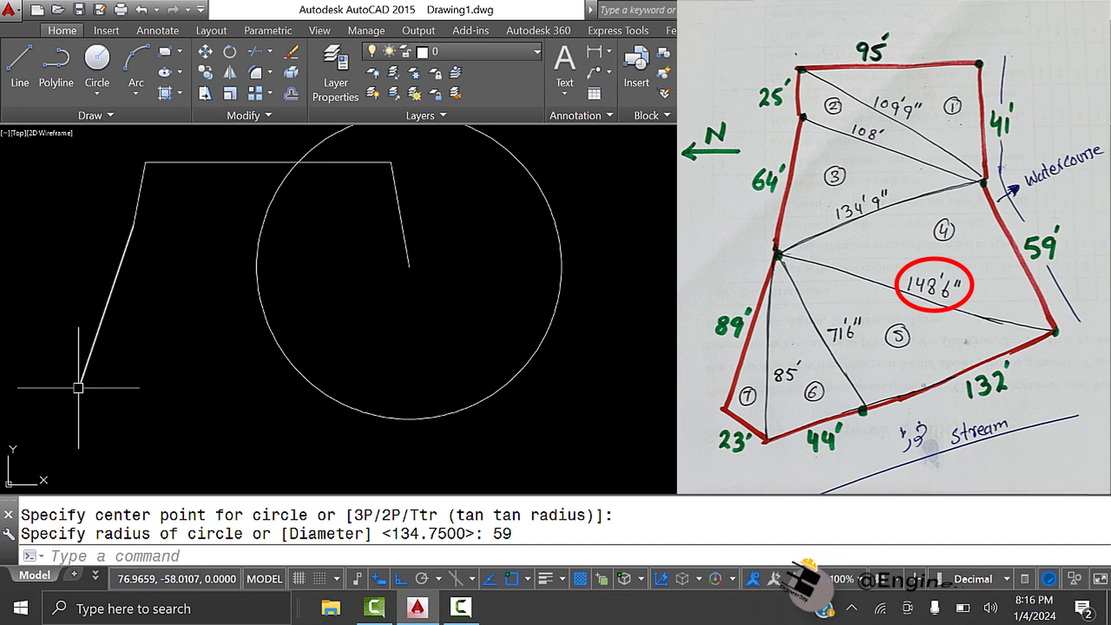
# Draw a construction circle with a radius of 148.5 centred on the lower end of the 64-foot line
pyautogui.moveTo(89, 377); pyautogui.dragTo(132, 346, button='middle')
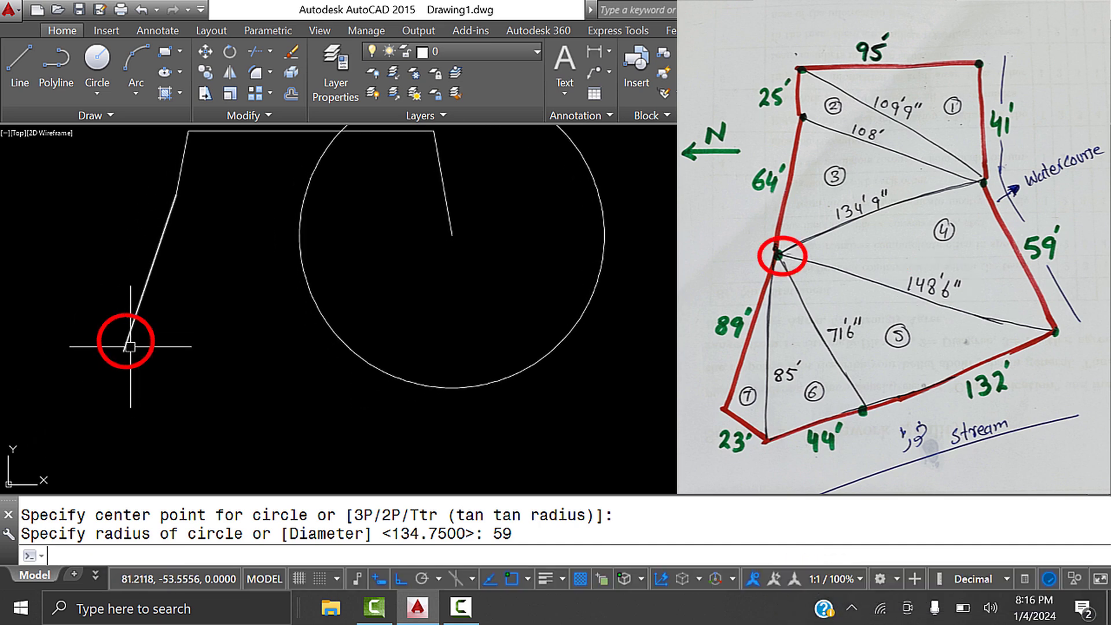
pyautogui.write('c')
pyautogui.press('Return')
pyautogui.click(126, 350)
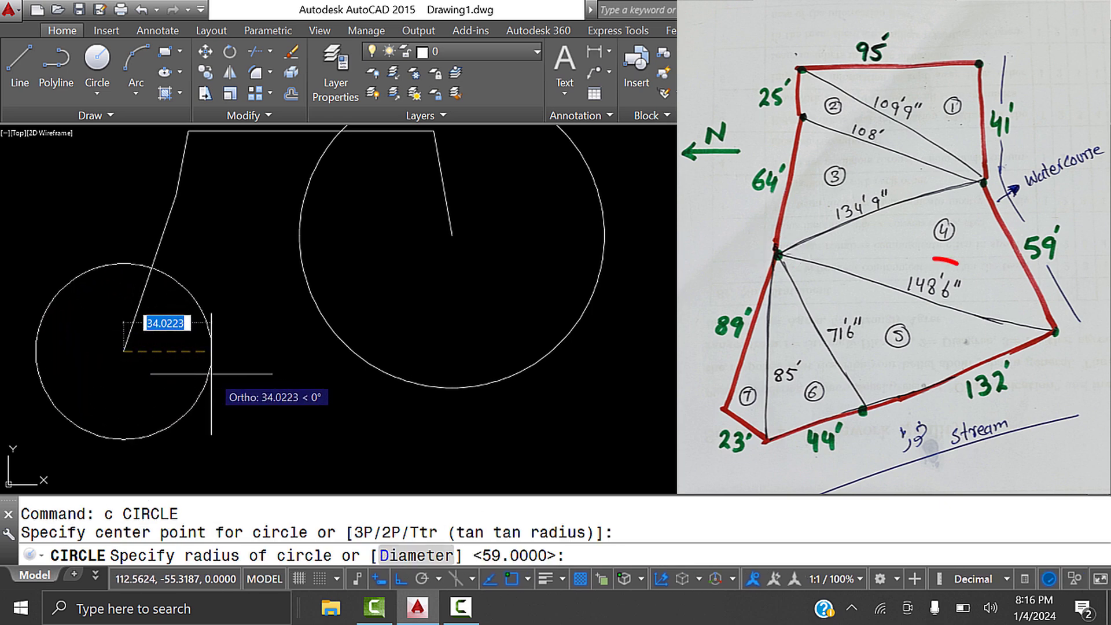
pyautogui.write('148.5')
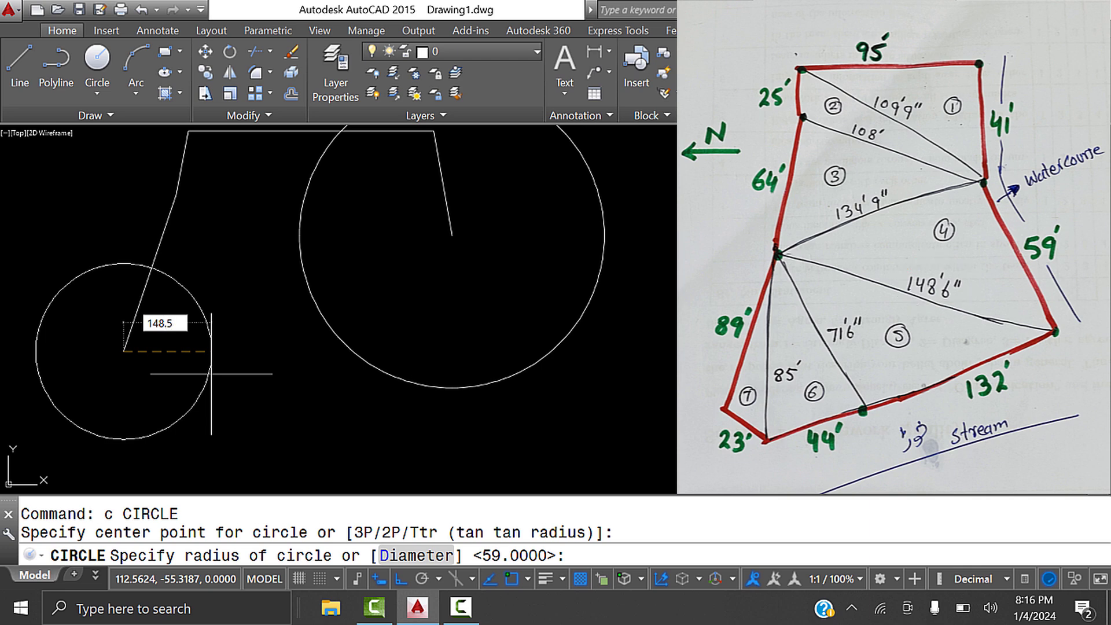
pyautogui.press('Return')
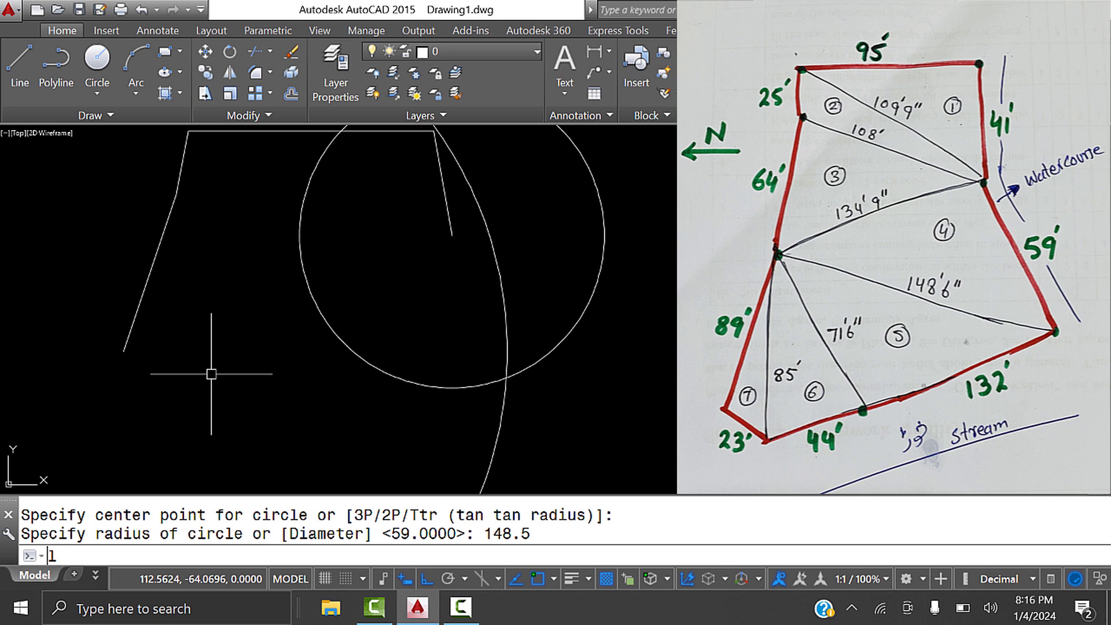
# Draw the 59-foot boundary line from the circles' lower intersection to the lower end of the 41-foot line
pyautogui.write('l')
pyautogui.press('Return')
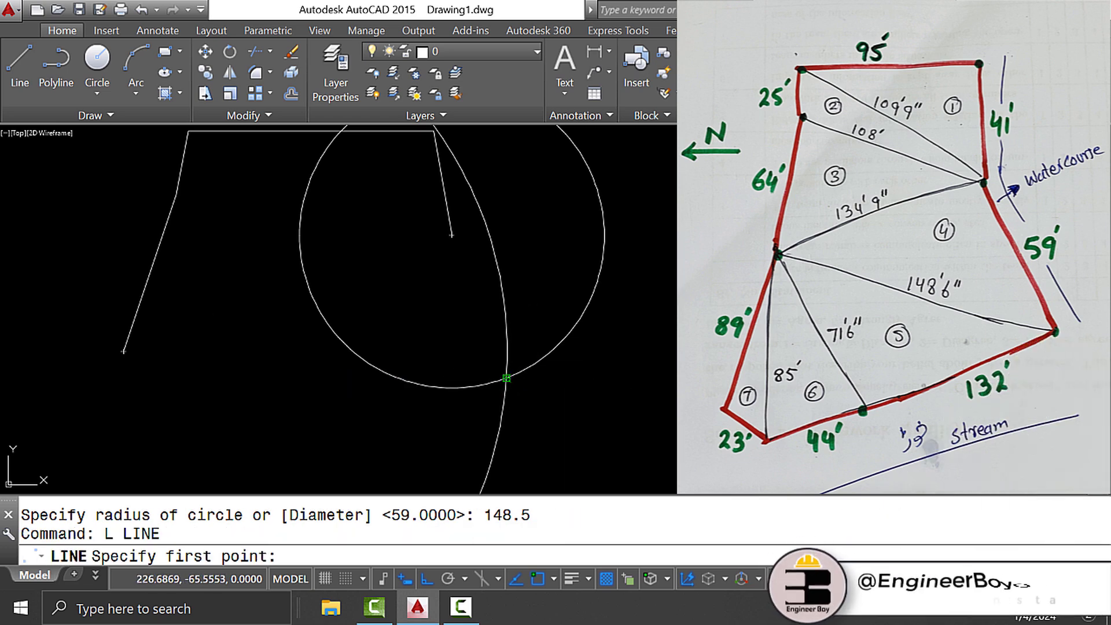
pyautogui.click(507, 378)
pyautogui.click(451, 236)
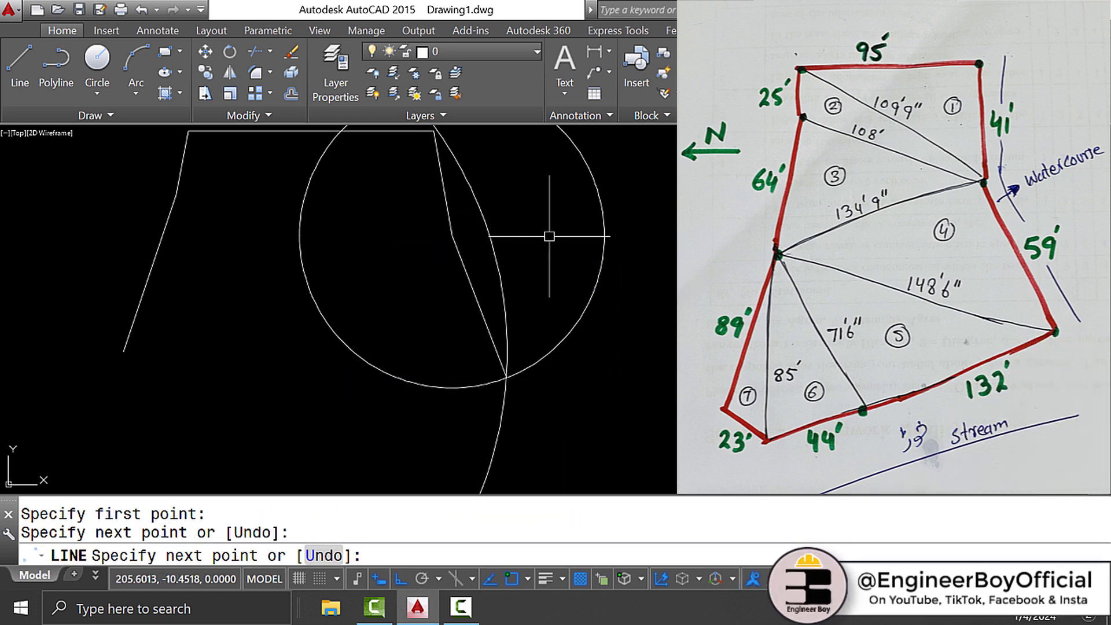
pyautogui.press('Escape')
# Erase the 59 and 148.5 radius construction circles, keeping the boundary lines
pyautogui.click(644, 225)
pyautogui.click(488, 249)
pyautogui.write('e')
pyautogui.press('Return')
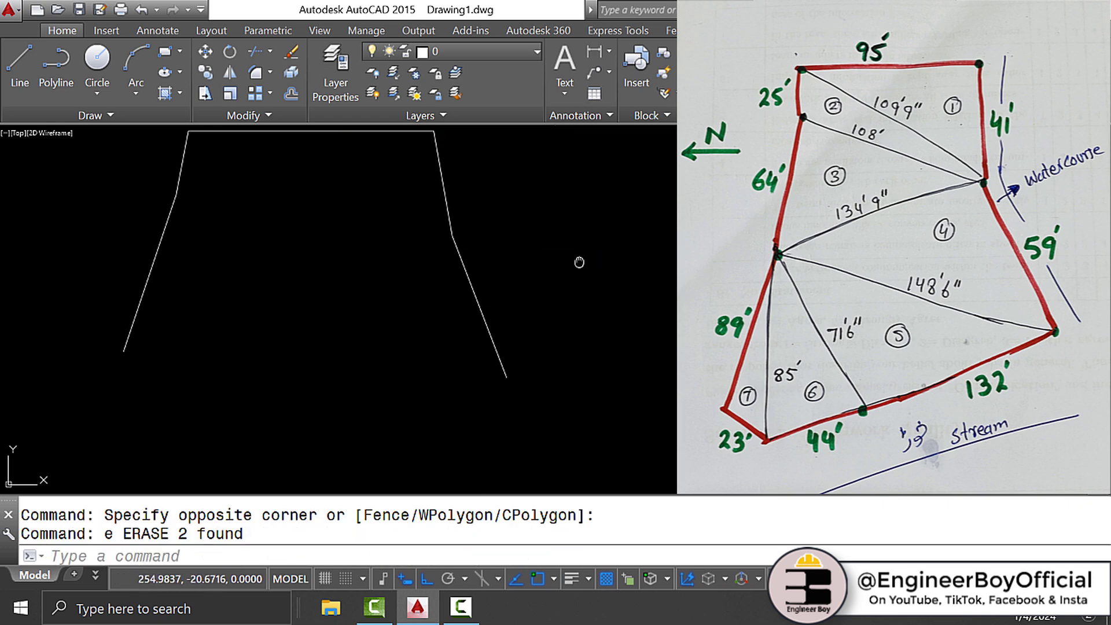
# Draw a construction circle with a radius of 132 centred on the lower end of the 59-foot line
pyautogui.moveTo(580, 262); pyautogui.dragTo(574, 259, button='middle')
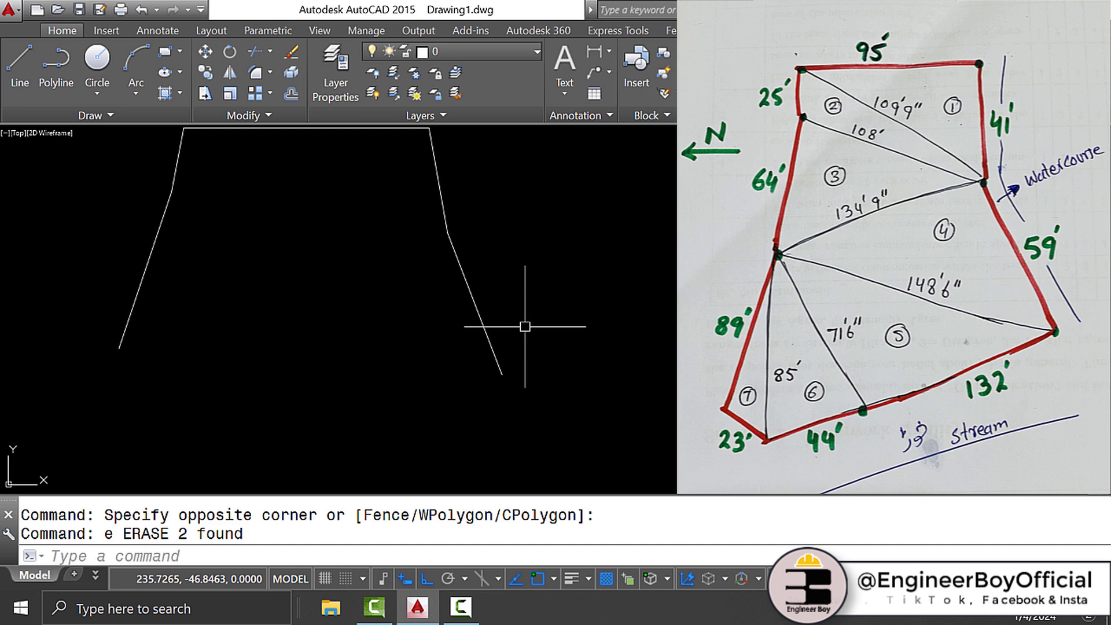
pyautogui.moveTo(524, 323); pyautogui.dragTo(516, 312, button='middle')
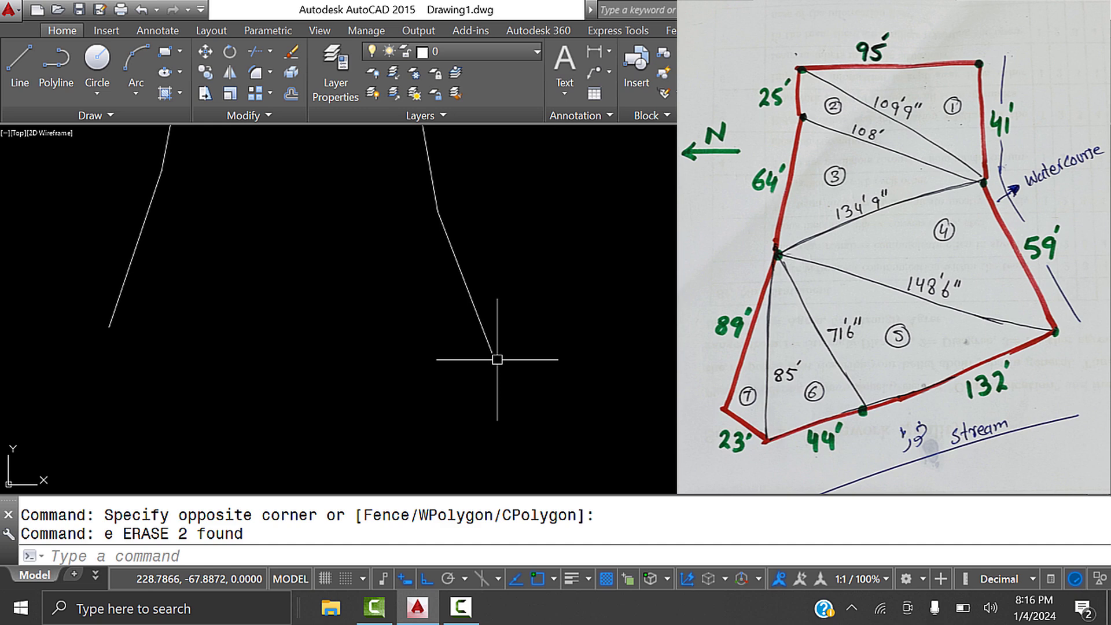
pyautogui.write('C')
pyautogui.press('Return')
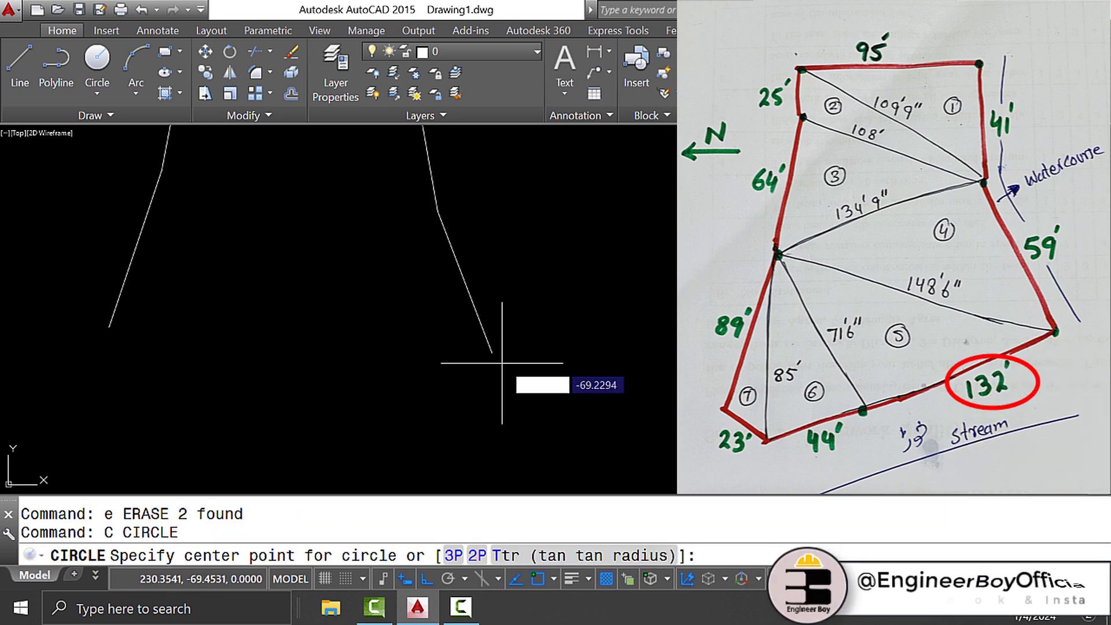
pyautogui.click(492, 352)
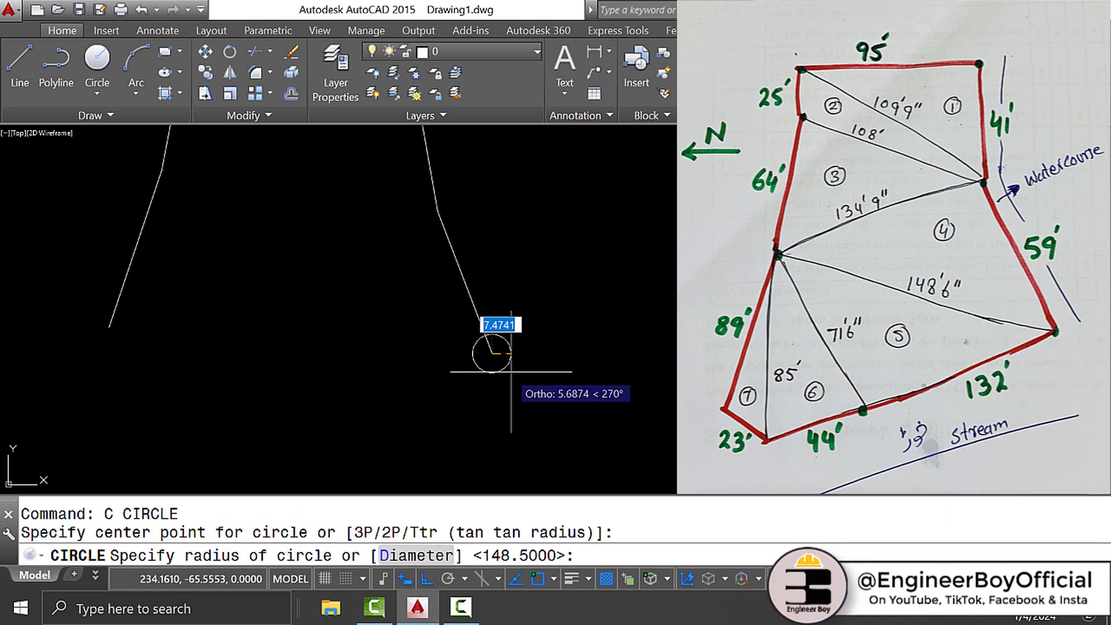
pyautogui.write('132')
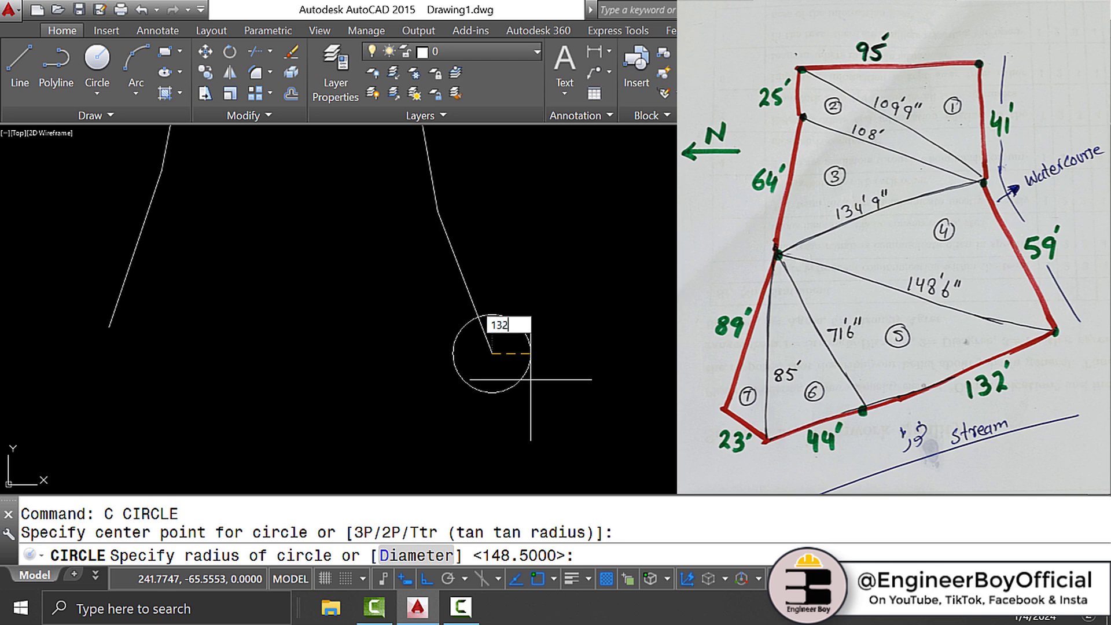
pyautogui.press('Return')
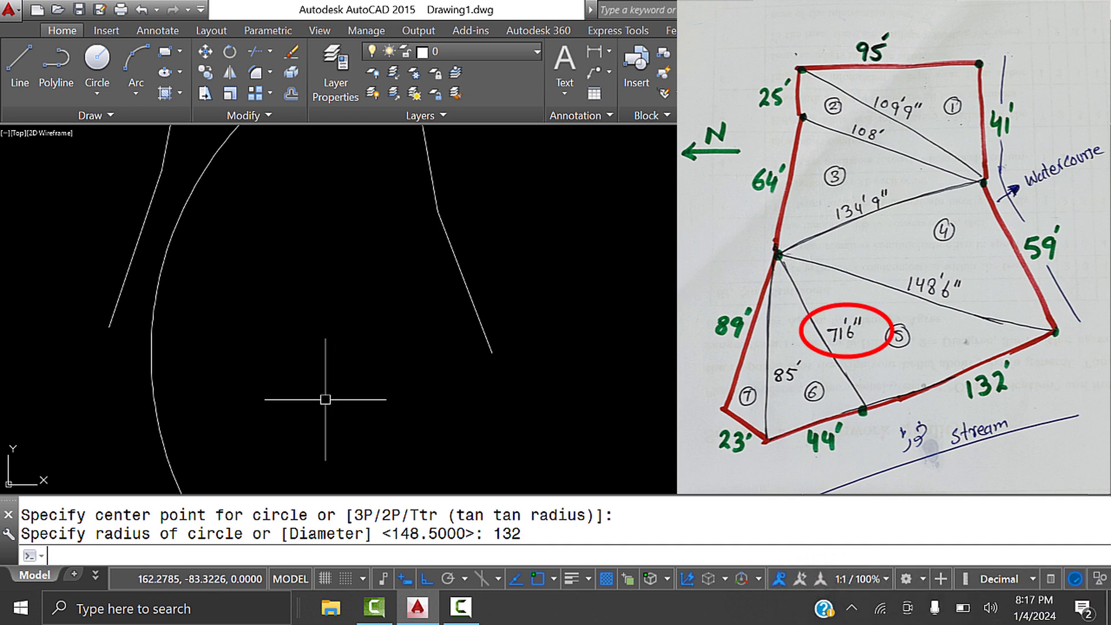
# Draw a construction circle with a radius of 71.5 centred on the lower end of the 64-foot line
pyautogui.write('c')
pyautogui.press('Return')
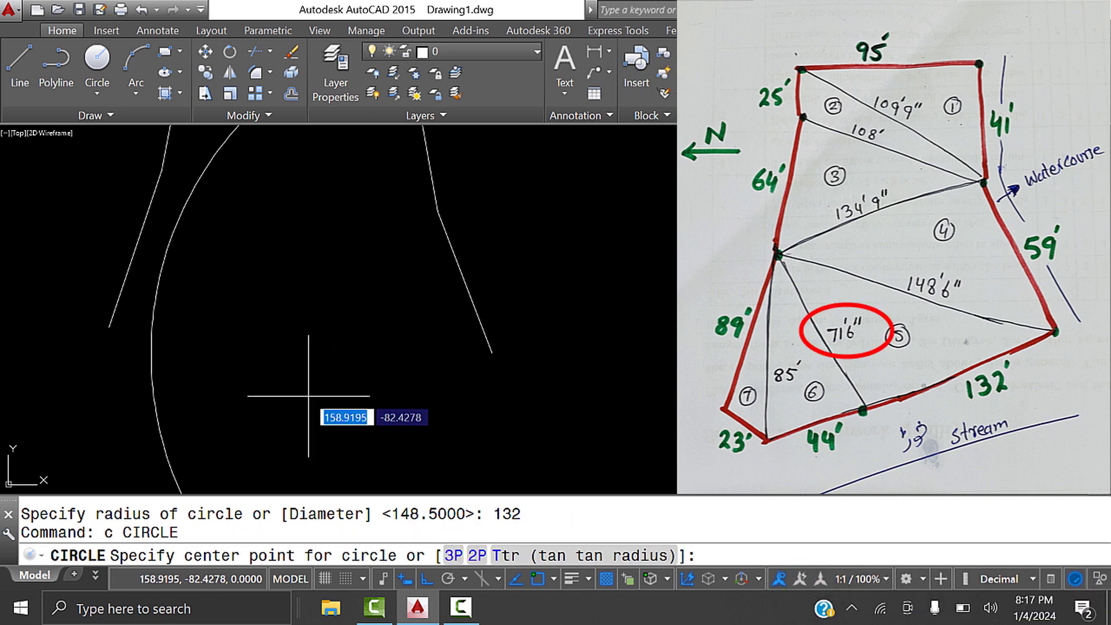
pyautogui.click(109, 327)
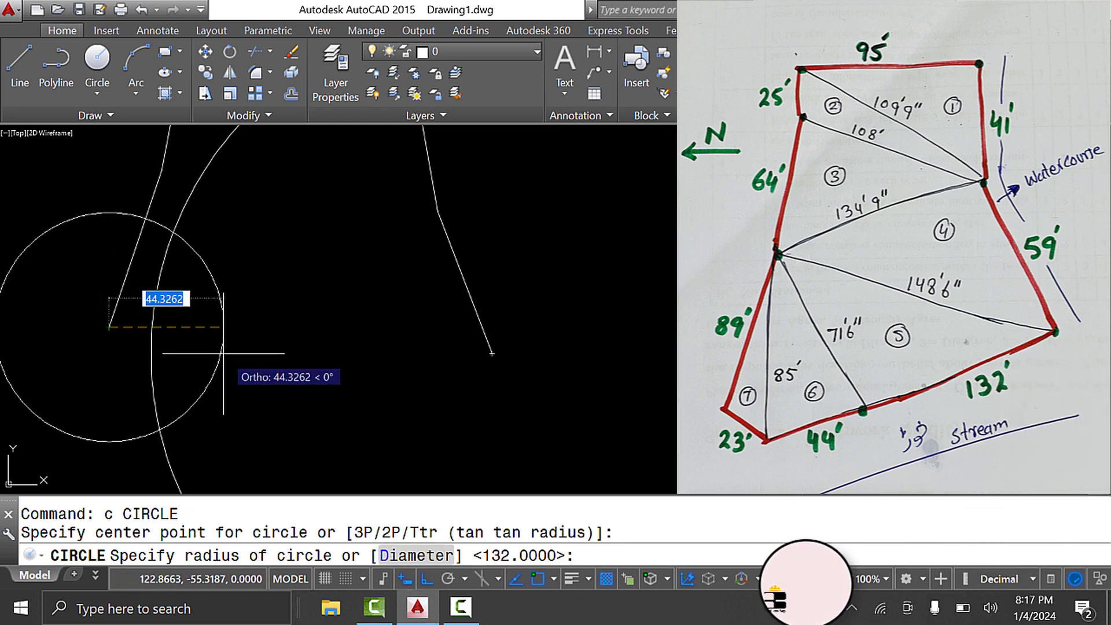
pyautogui.write('71.5')
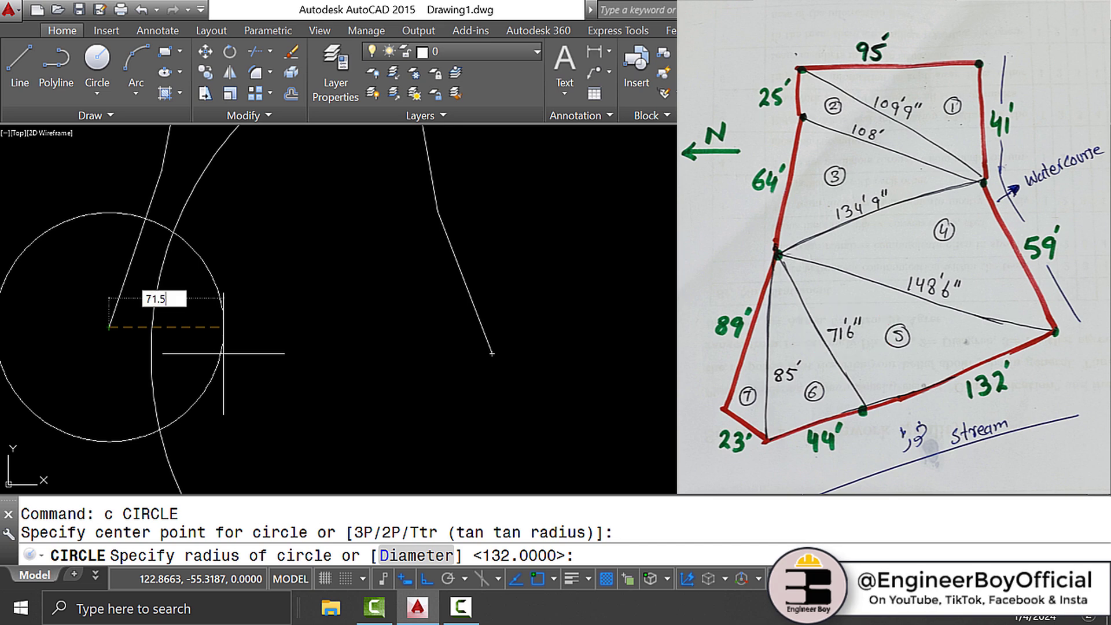
pyautogui.press('Return')
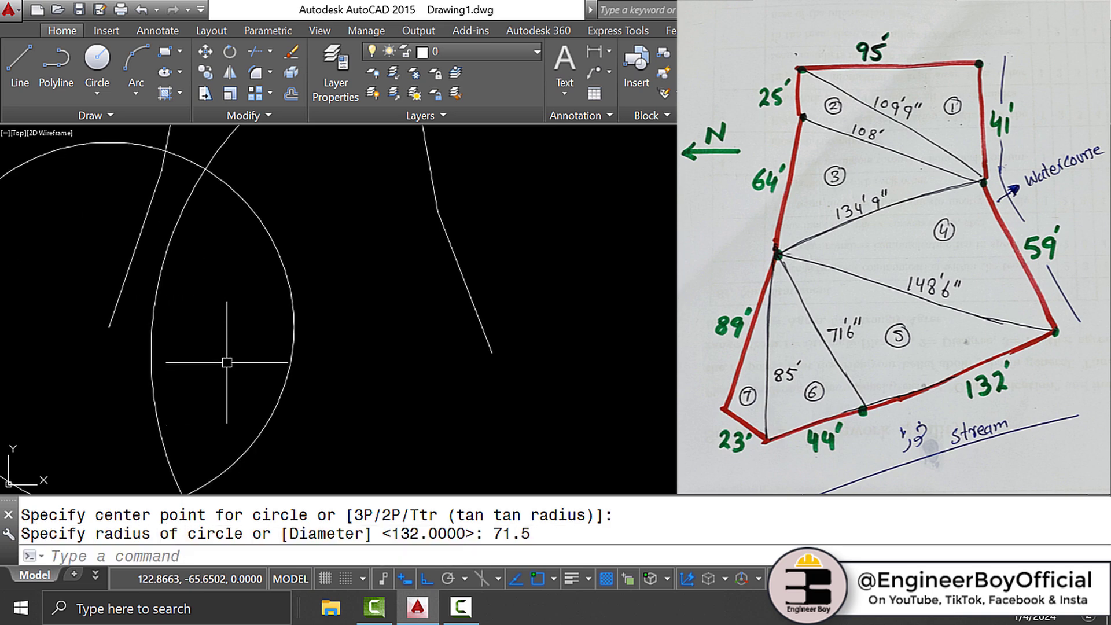
# Draw the 132-foot boundary line from the lower end of the 59-foot line to the circles' lower intersection
pyautogui.scroll(-4, 323, 302)
pyautogui.scroll(4, 265, 367)
pyautogui.write('l')
pyautogui.press('Return')
pyautogui.click(681, 253)
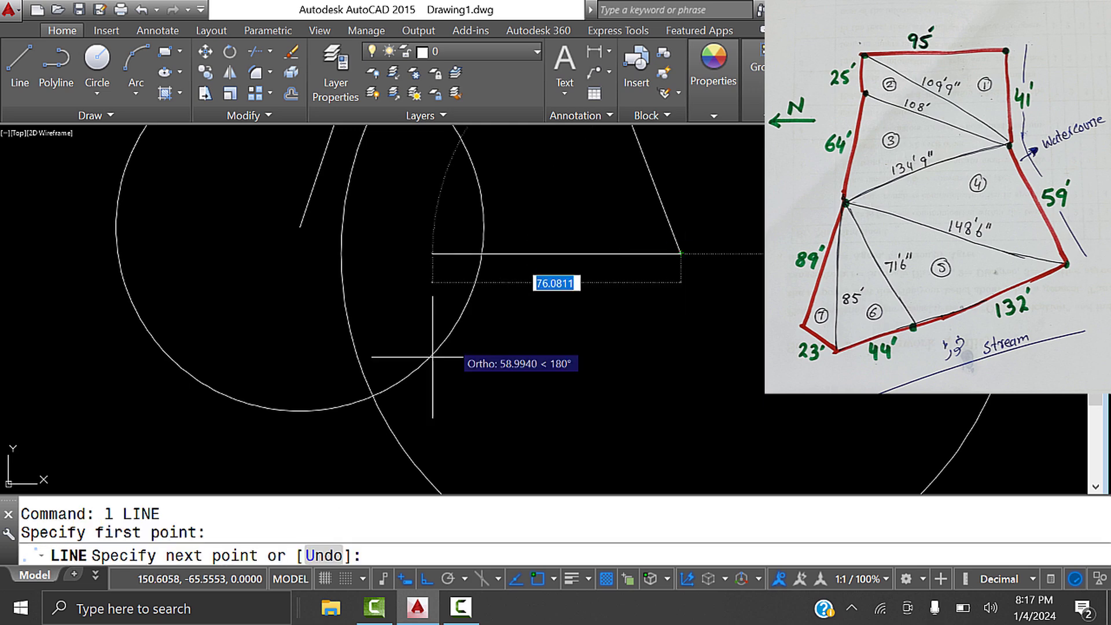
pyautogui.click(373, 397)
pyautogui.press('Escape')
# Erase the 132 and 71.5 radius construction circles, keeping the boundary lines
pyautogui.click(293, 441)
pyautogui.click(248, 375)
pyautogui.write('e')
pyautogui.press('Return')
pyautogui.scroll(-2, 355, 417)
pyautogui.scroll(3, 417, 347)
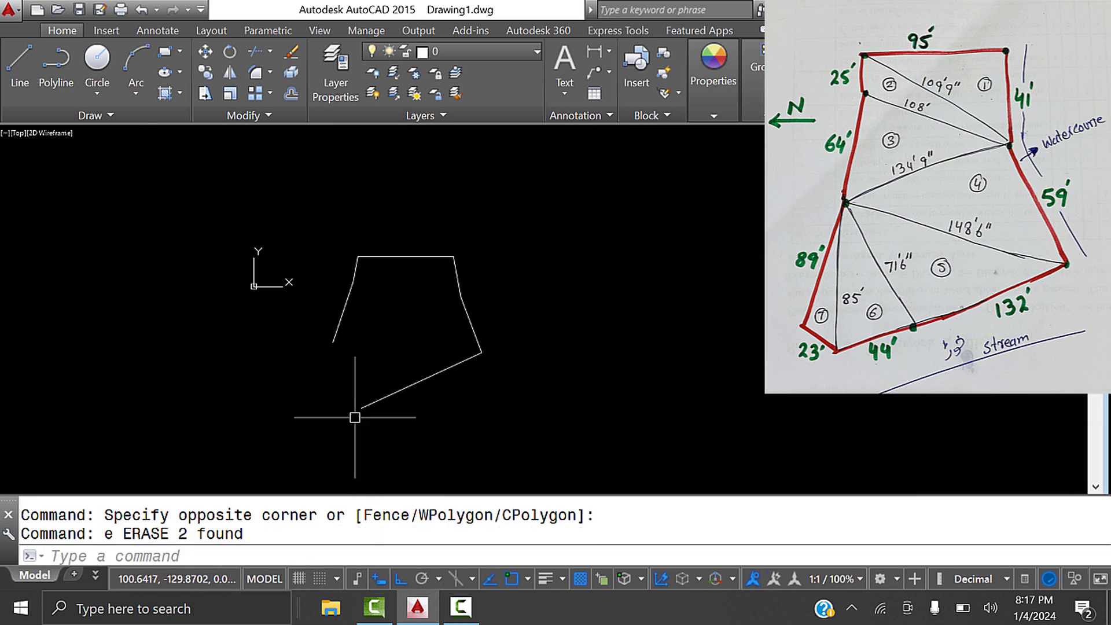
pyautogui.press('Escape')
pyautogui.press('Escape')
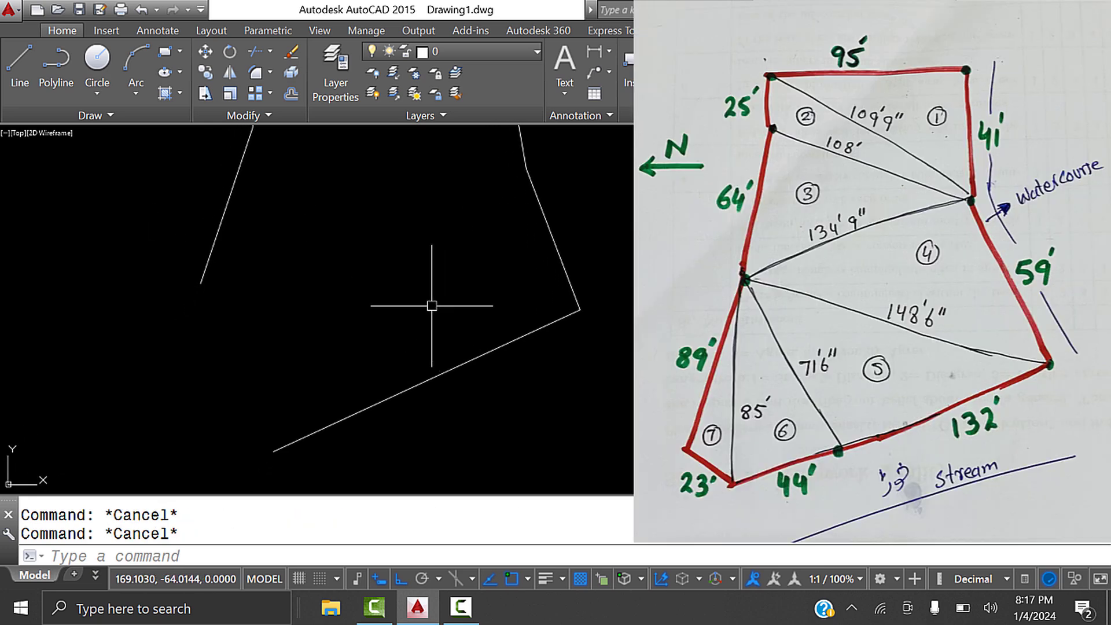
# Draw a construction circle with a radius of 85 centred on the lower end of the 64-foot line
pyautogui.scroll(3, 241, 392)
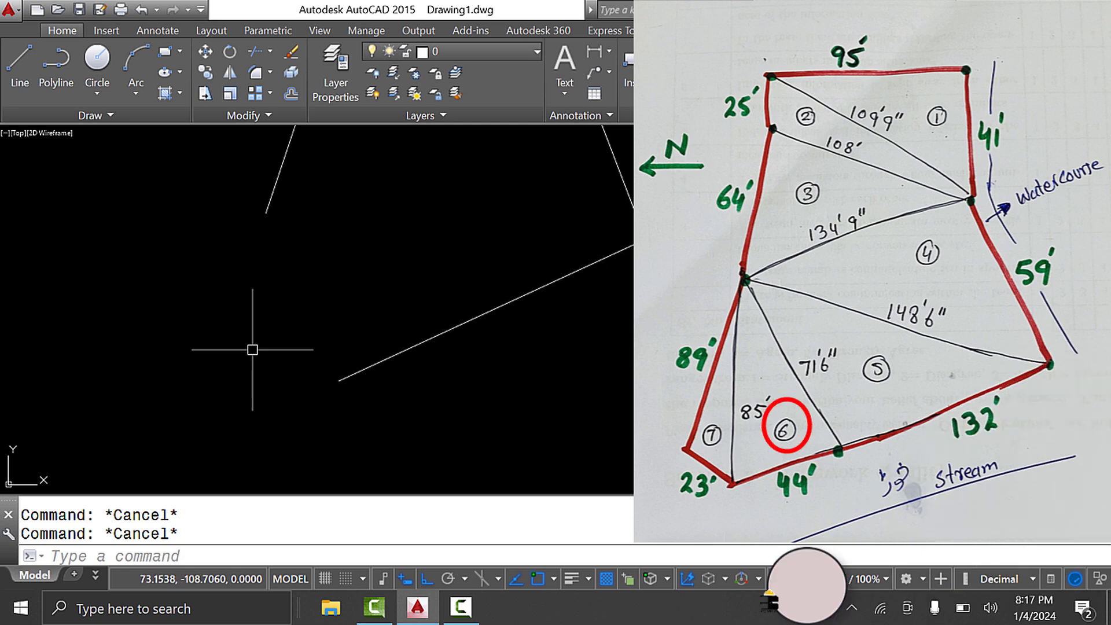
pyautogui.moveTo(470, 309)
pyautogui.mouseDown(button='middle')
pyautogui.moveTo(480, 345)
pyautogui.moveTo(460, 347)
pyautogui.mouseUp(button='middle')
pyautogui.write('c')
pyautogui.press('Return')
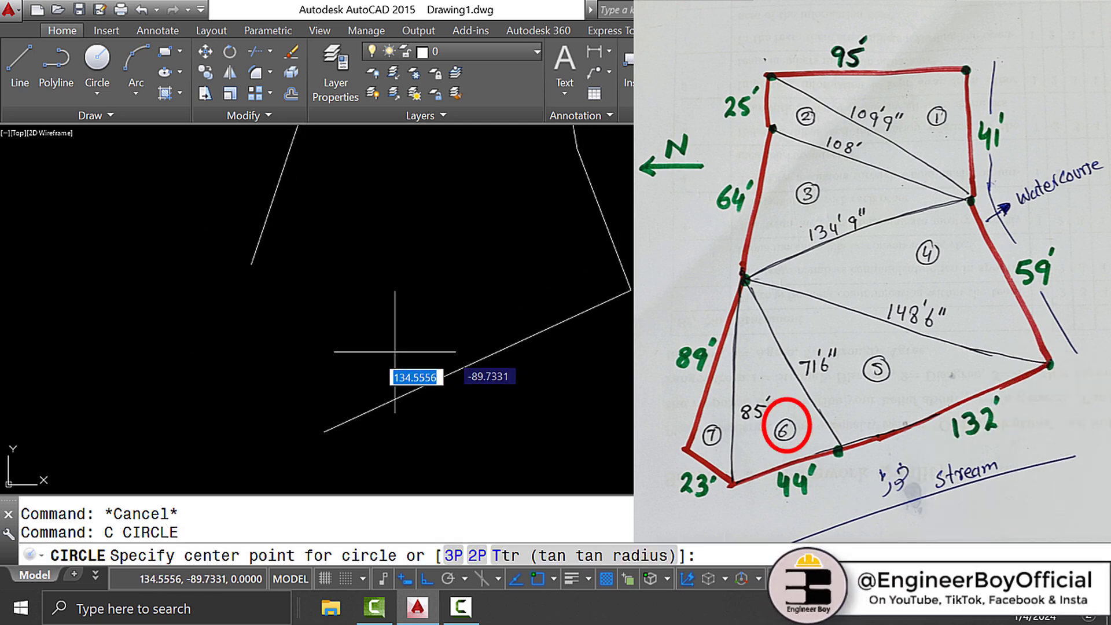
pyautogui.click(251, 263)
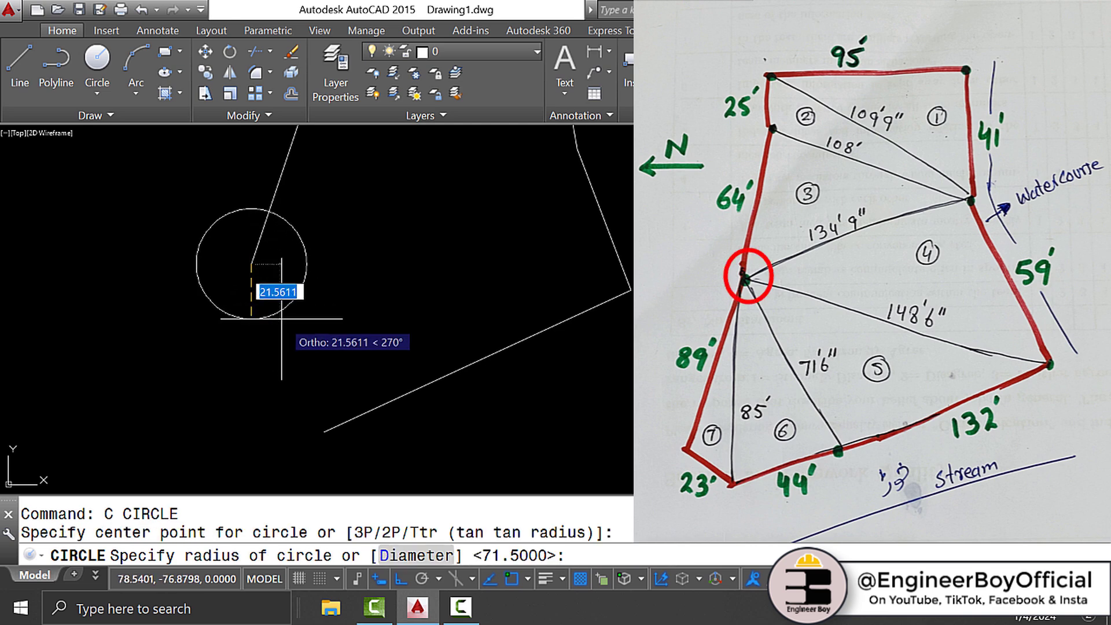
pyautogui.write('85')
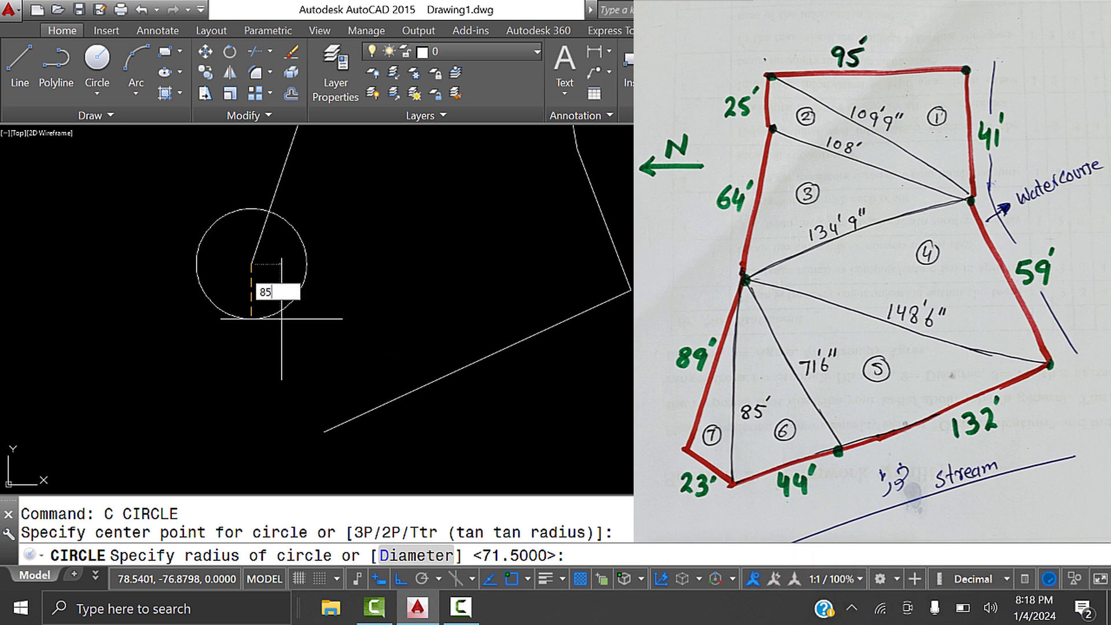
pyautogui.press('Return')
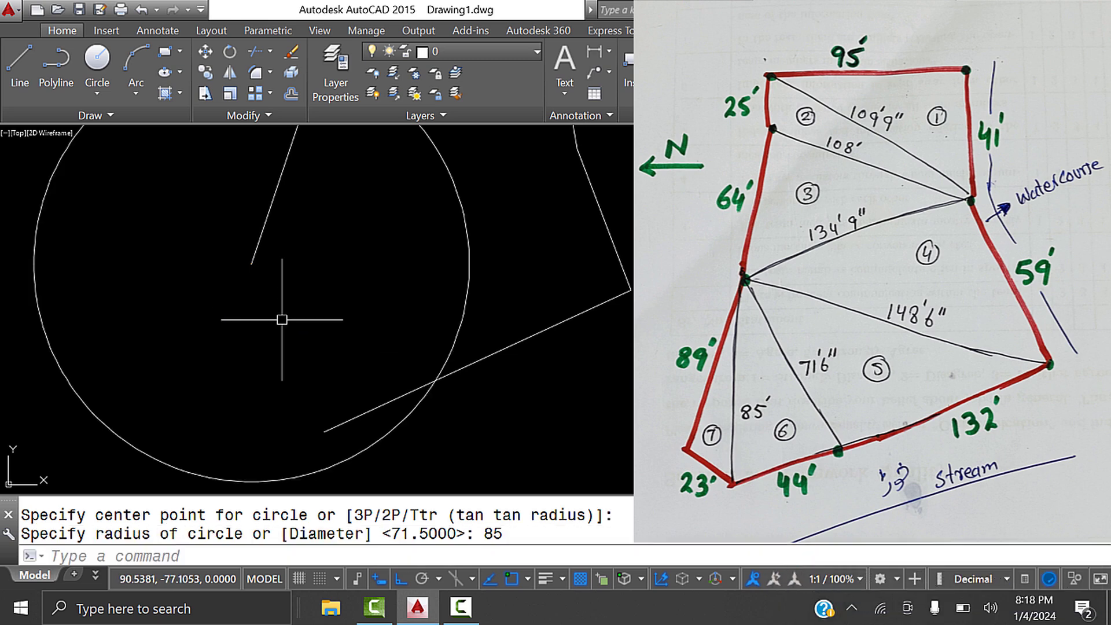
# Draw a construction circle with a radius of 44 centred on the lower end of the 132-foot line
pyautogui.press('Return')
pyautogui.click(324, 431)
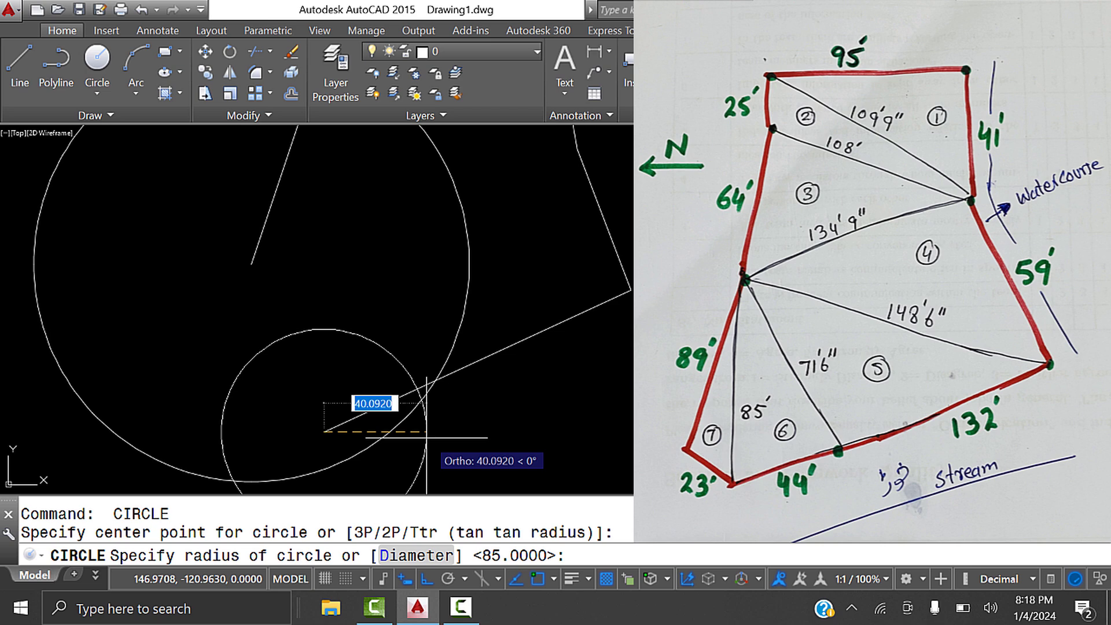
pyautogui.press('BackSpace')
pyautogui.press('Return')
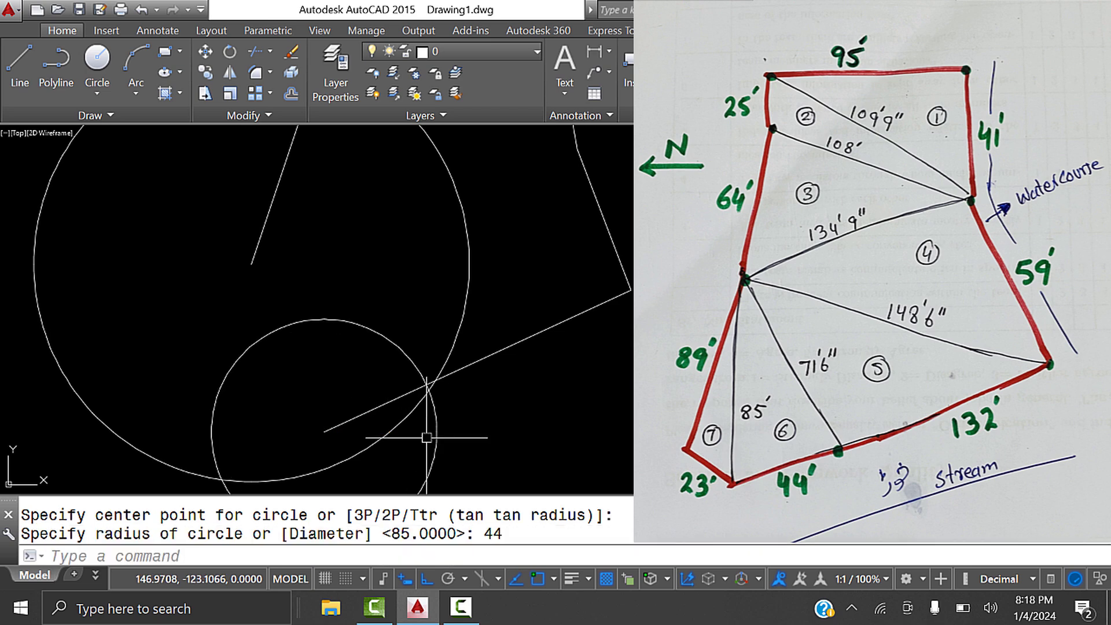
# Draw the 44-foot boundary line from the lower end of the 132-foot line to the circles' lower intersection
pyautogui.write('l')
pyautogui.press('Return')
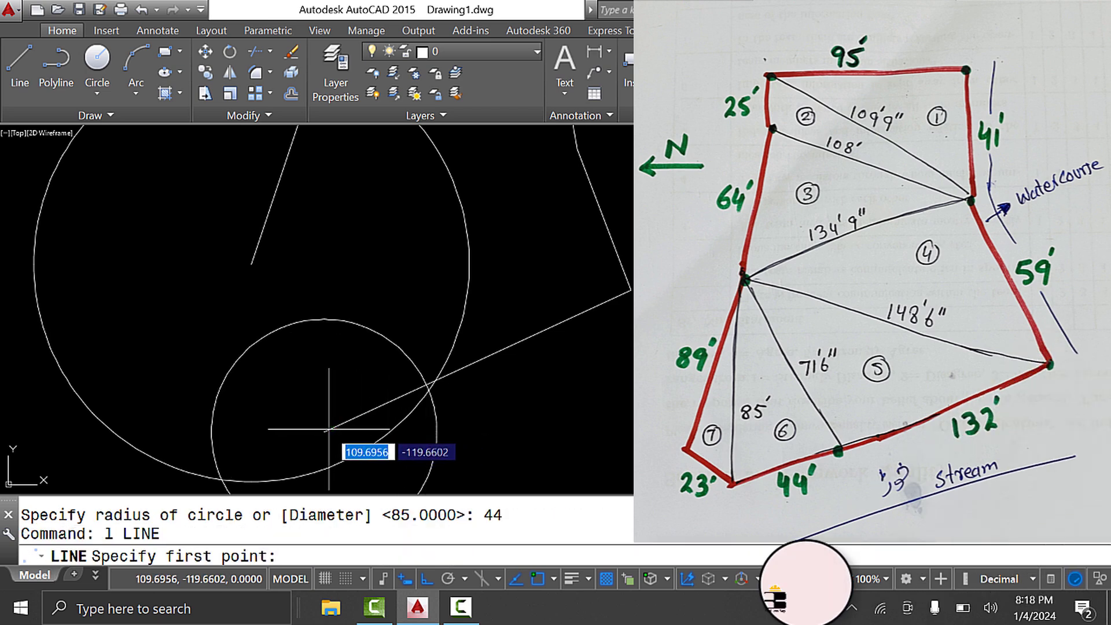
pyautogui.click(324, 431)
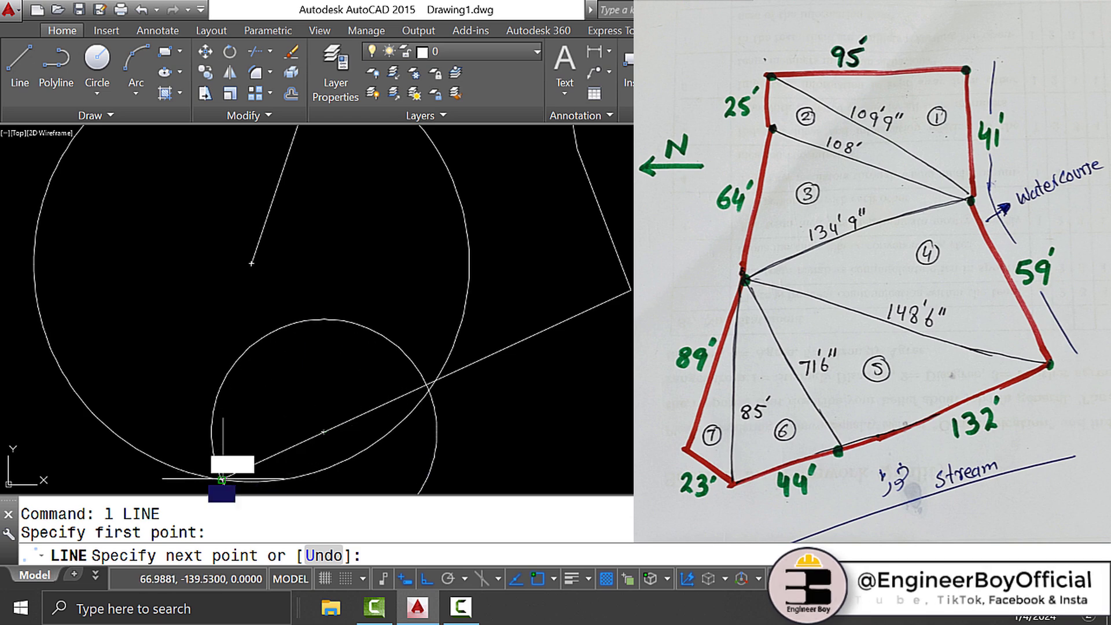
pyautogui.press('Escape')
pyautogui.press('Escape')
# Erase the 44 and 85 radius construction circles, keeping the boundary lines
pyautogui.click(383, 353)
pyautogui.click(278, 317)
pyautogui.write('e')
pyautogui.press('Return')
pyautogui.moveTo(327, 306)
pyautogui.mouseDown(button='middle')
pyautogui.moveTo(391, 278)
pyautogui.moveTo(413, 243)
pyautogui.mouseUp(button='middle')
pyautogui.click(576, 248)
pyautogui.click(529, 233)
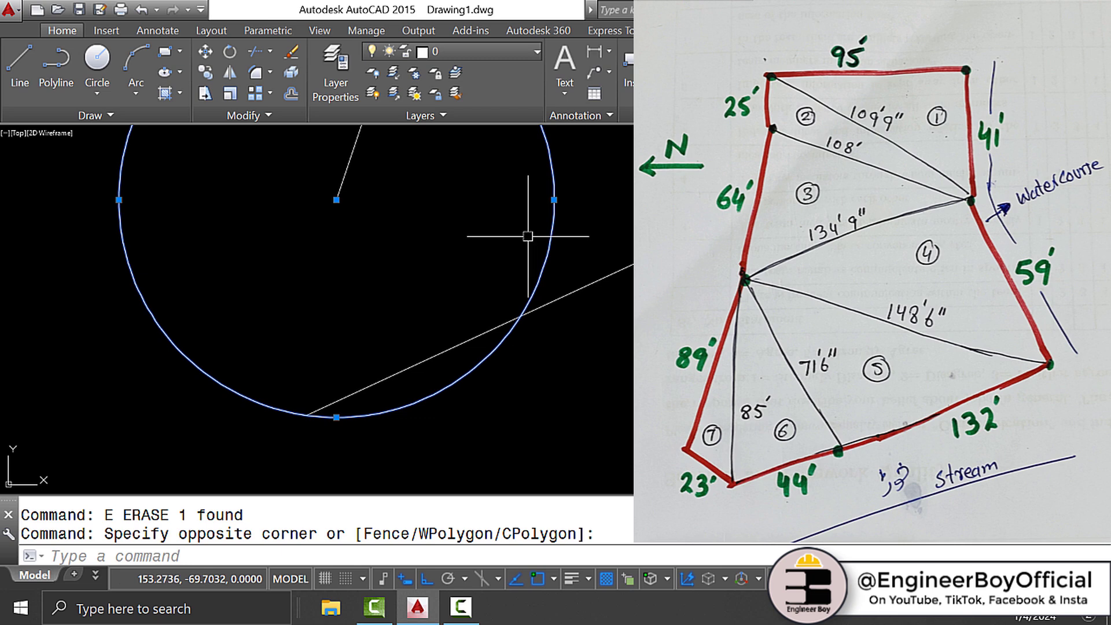
pyautogui.write('e')
pyautogui.press('Return')
pyautogui.press('Escape')
pyautogui.press('Escape')
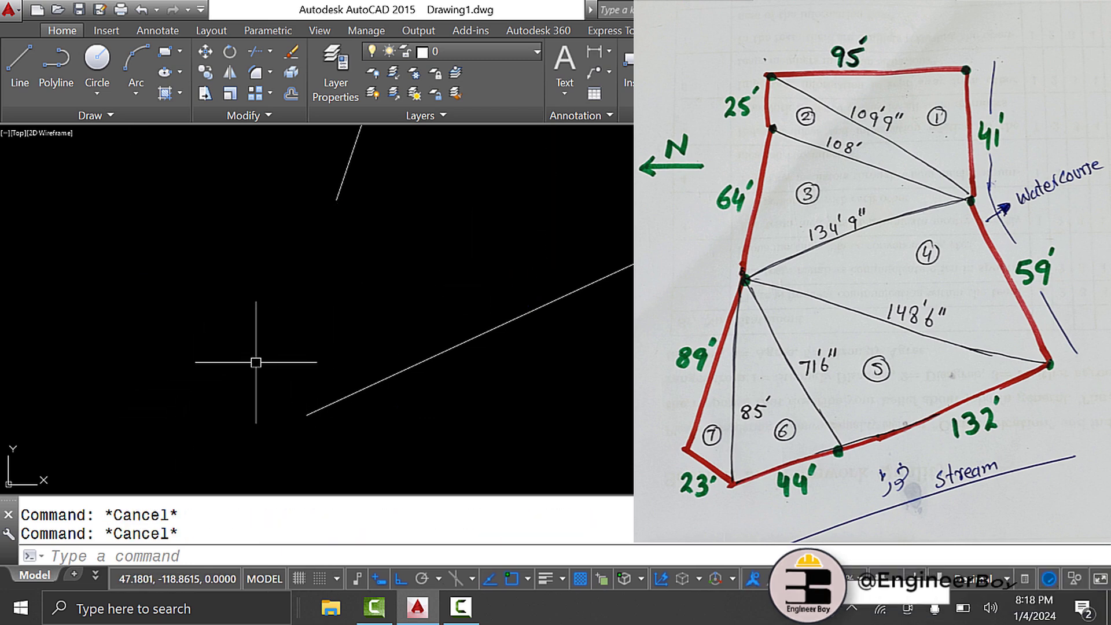
# Draw a construction circle with a radius of 89 centred on the lower end of the 64-foot line
pyautogui.write('c')
pyautogui.press('Return')
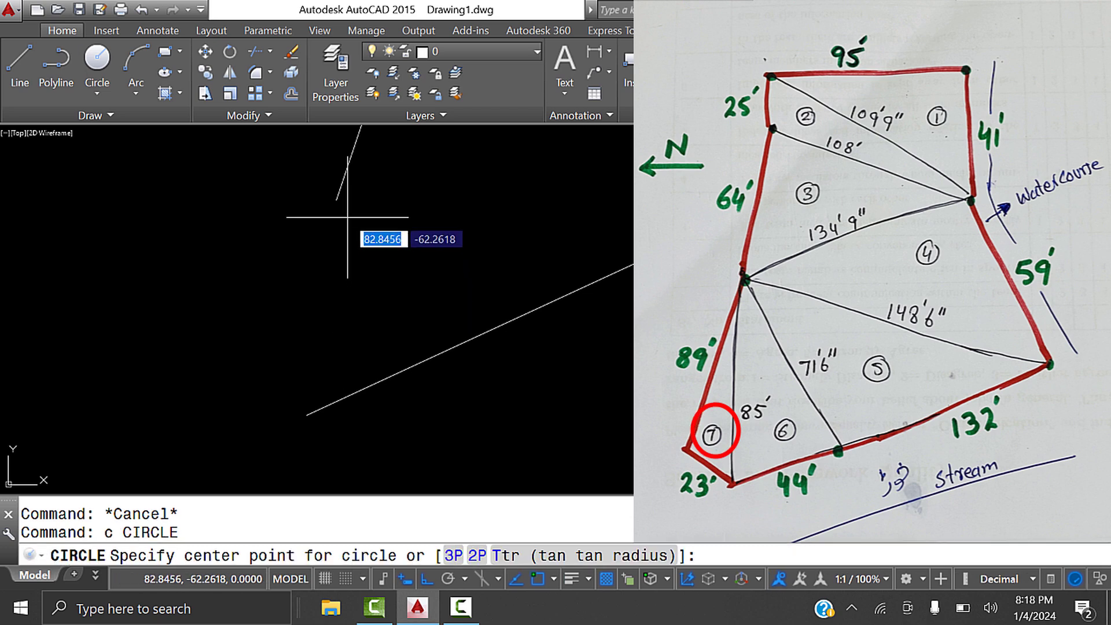
pyautogui.click(336, 198)
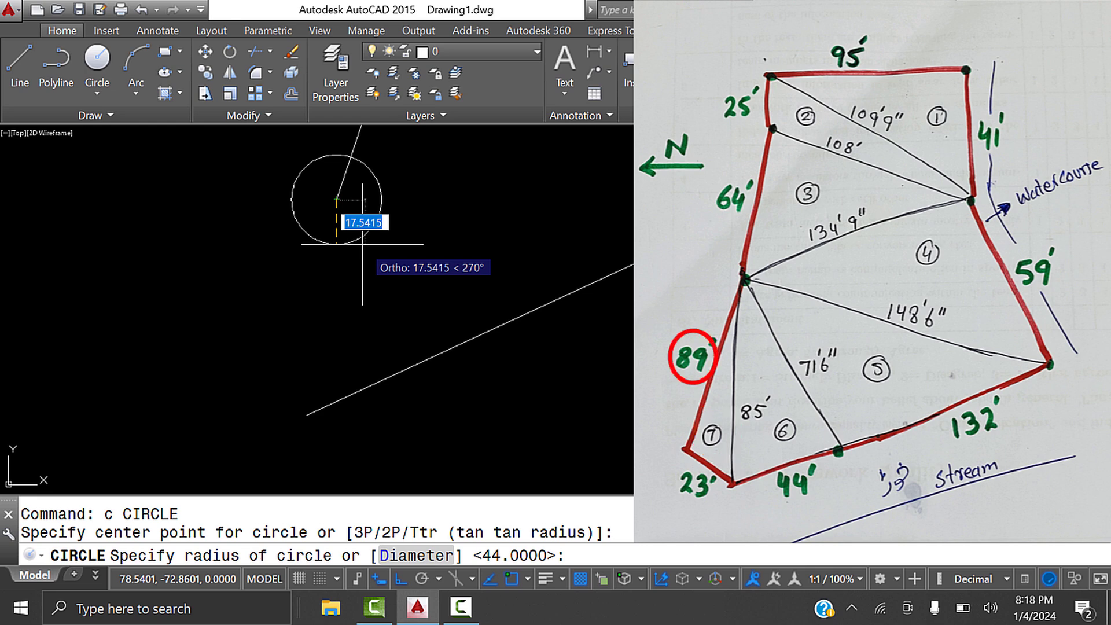
pyautogui.write('89')
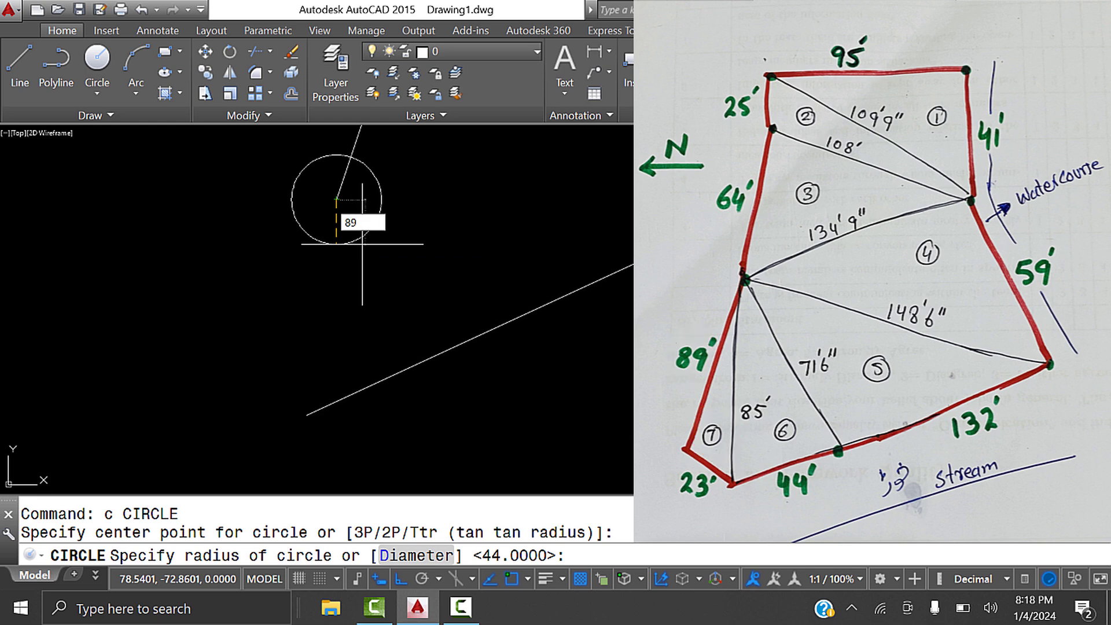
pyautogui.press('Return')
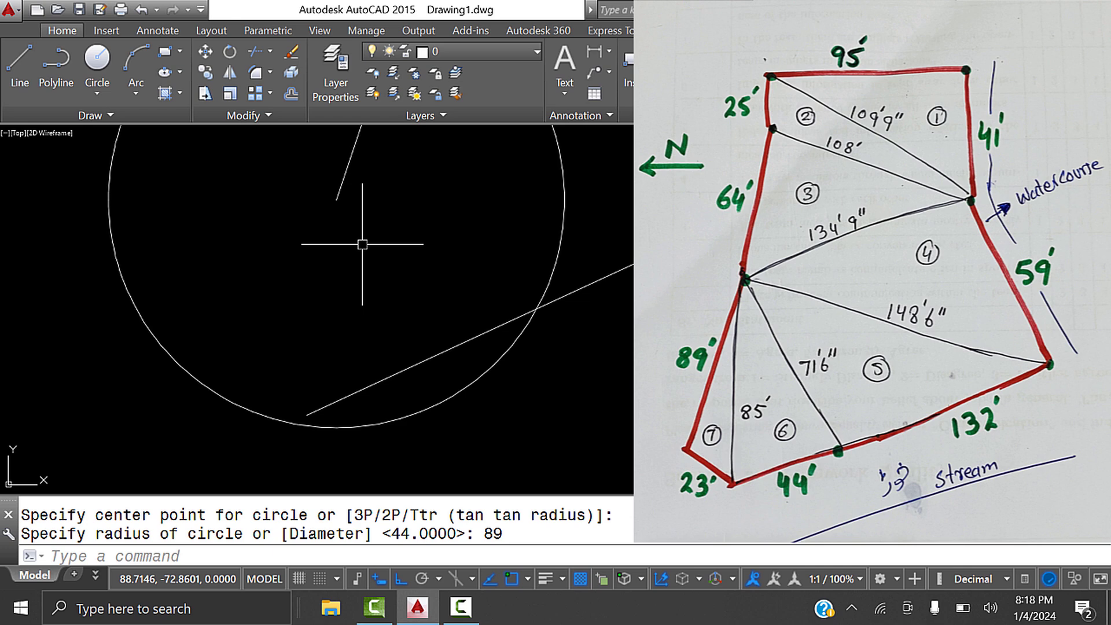
# Draw a construction circle with a radius of 23 centred on the lower end of the 44-foot line
pyautogui.press('Return')
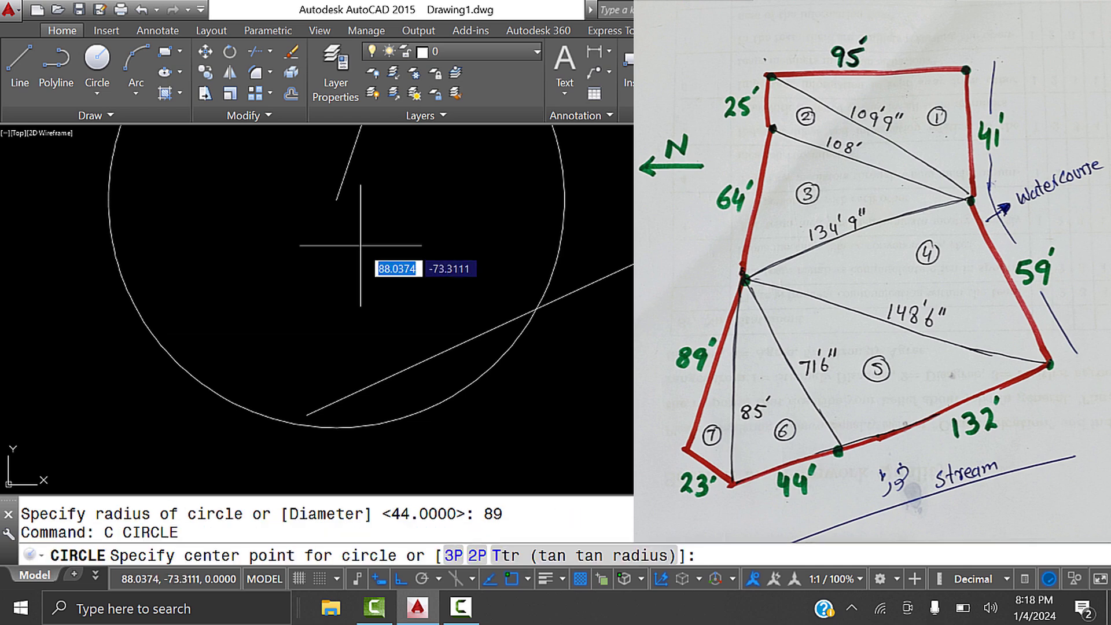
pyautogui.click(307, 415)
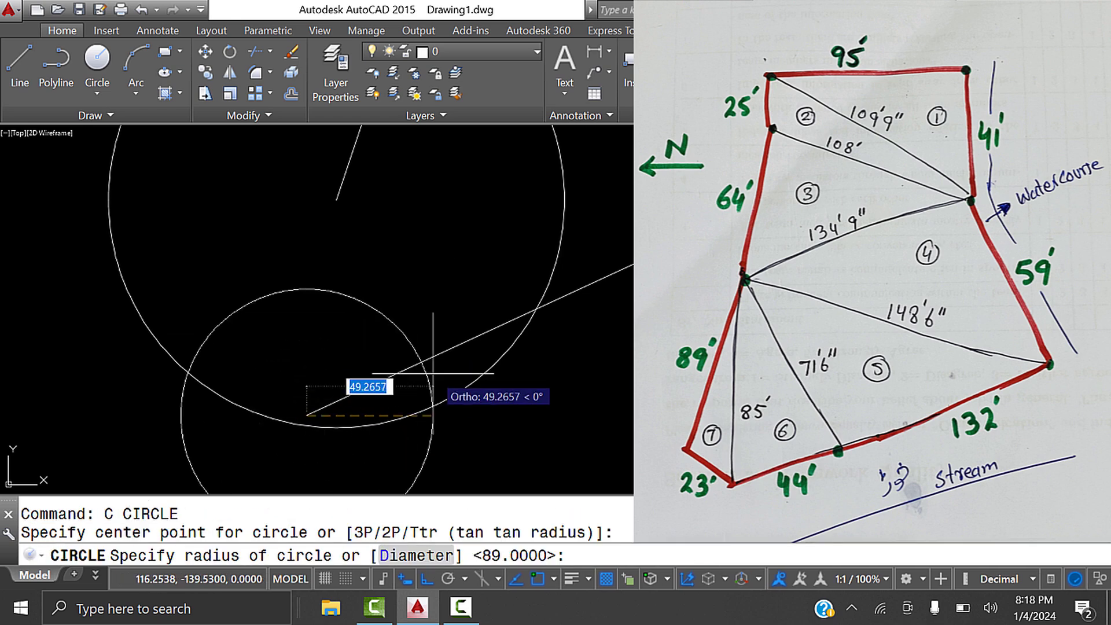
pyautogui.write('2')
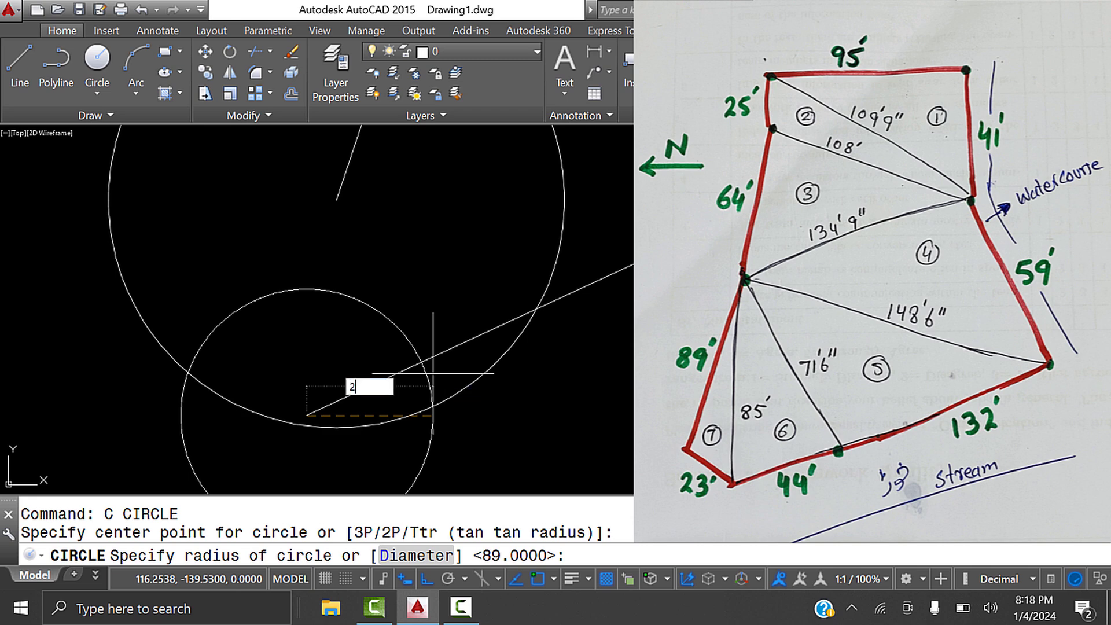
pyautogui.press('Return')
# Draw the 89-foot boundary line between the circles' left intersection and the lower end of the 64-foot line
pyautogui.write('l')
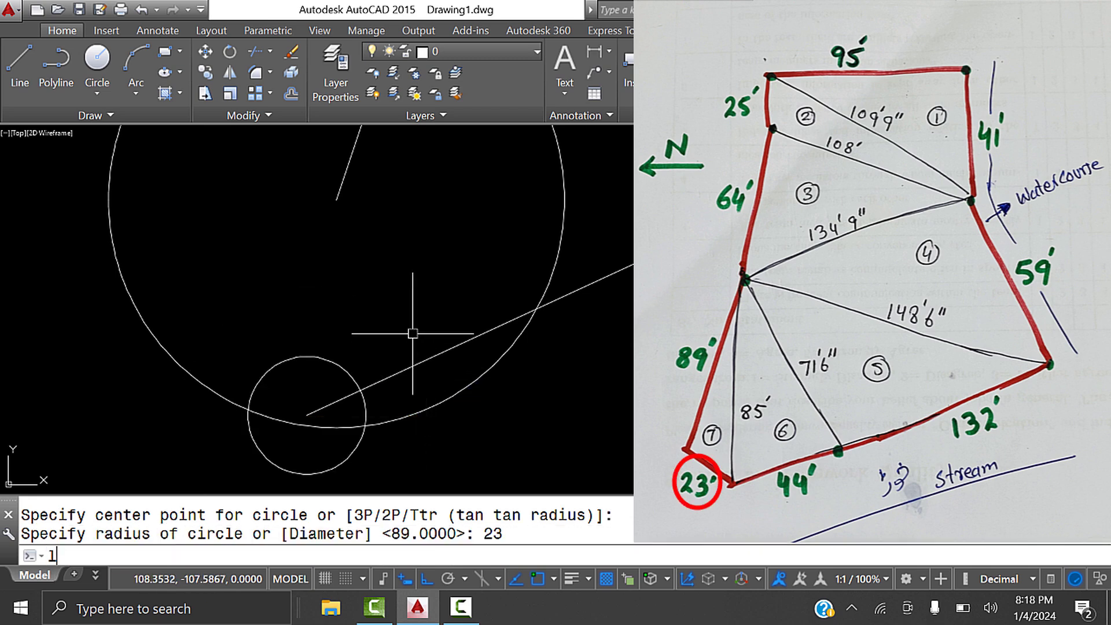
pyautogui.press('Return')
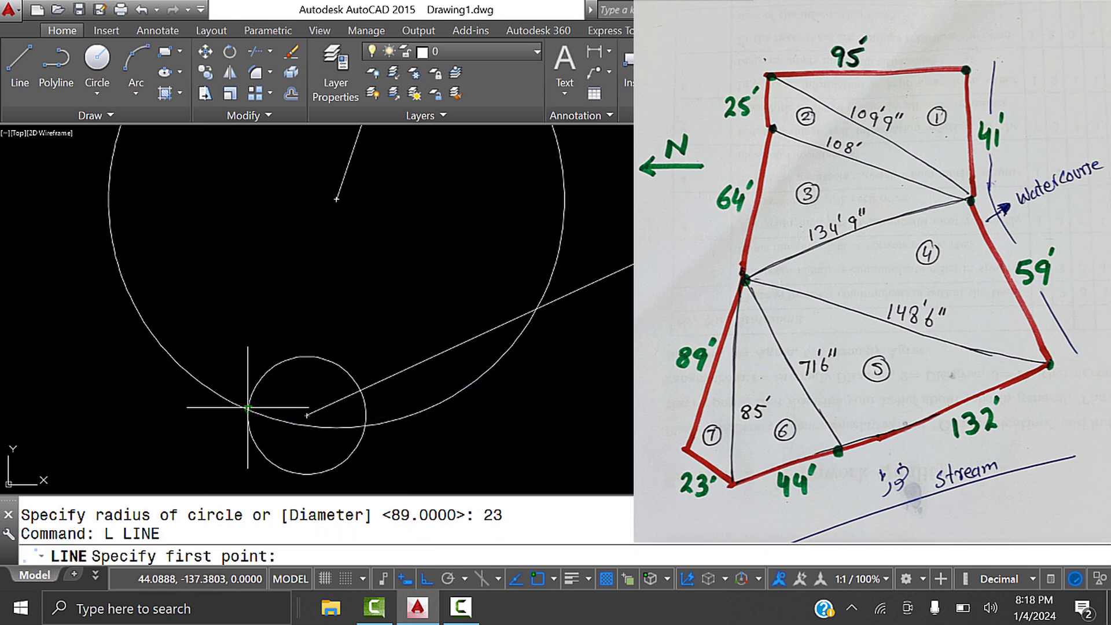
pyautogui.click(247, 407)
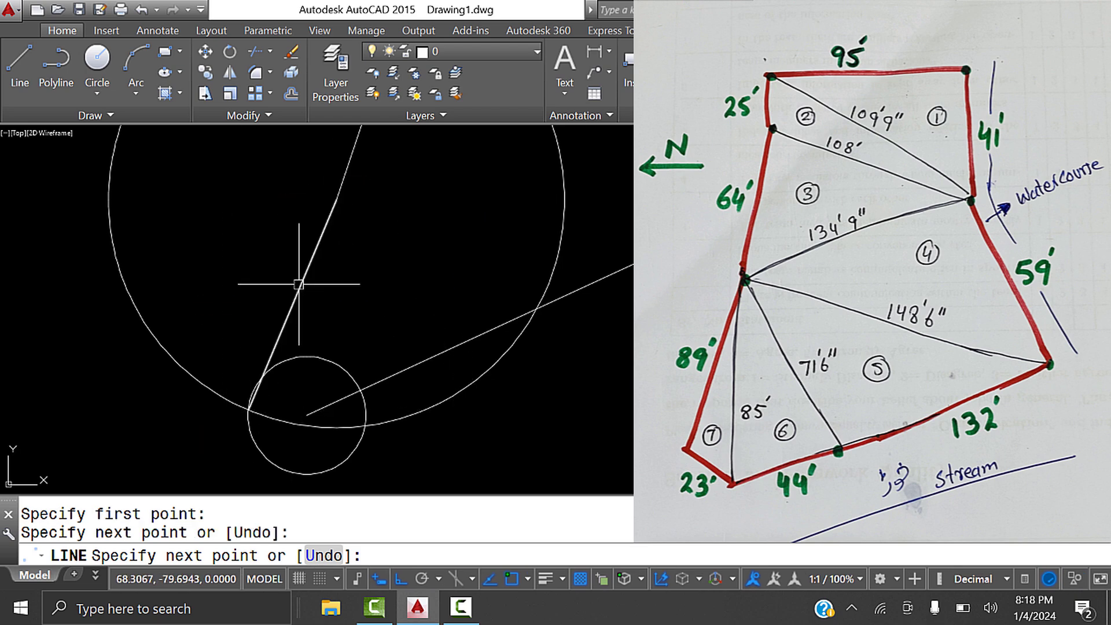
pyautogui.press('Escape')
# Close the plot with the 23-foot boundary line from the 89-foot line's lower end to the 44-foot line's end
pyautogui.scroll(4, 247, 417)
pyautogui.press('Return')
pyautogui.click(245, 424)
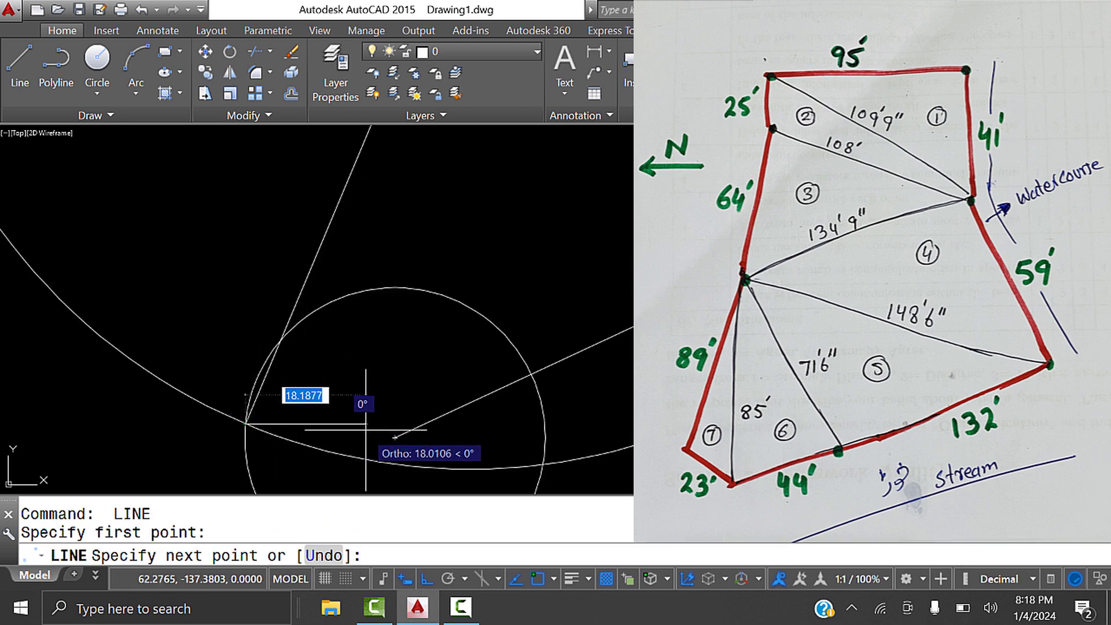
pyautogui.click(395, 437)
pyautogui.press('Escape')
# Erase the 23 and 89 radius construction circles, keeping only the plot's boundary lines
pyautogui.click(396, 330)
pyautogui.click(375, 277)
pyautogui.scroll(-5, 331, 342)
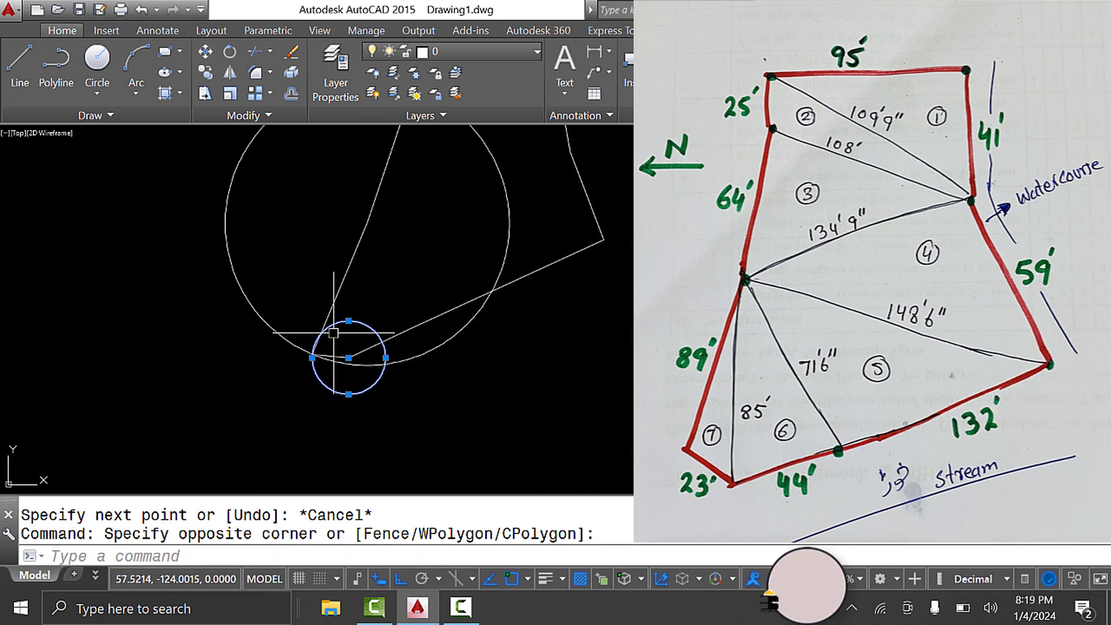
pyautogui.click(248, 256)
pyautogui.click(186, 292)
pyautogui.press('Delete')
pyautogui.scroll(-3, 245, 324)
pyautogui.press('Escape')
pyautogui.scroll(2, 323, 311)
pyautogui.press('Escape')
pyautogui.scroll(-3, 322, 338)
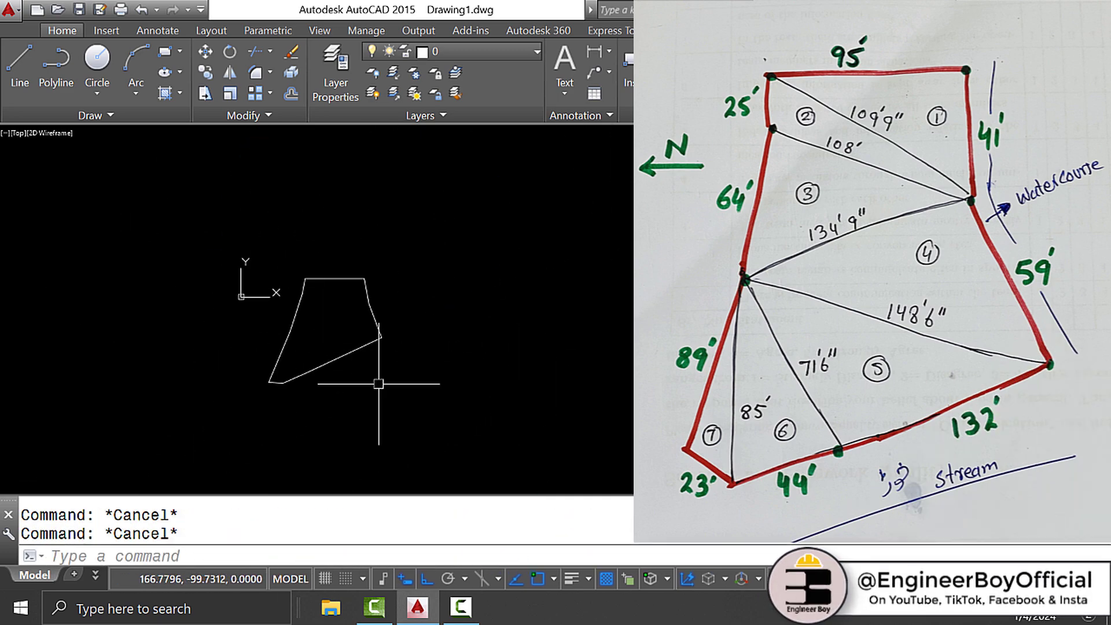
# Move the entire plot outline horizontally to the right, clear of the coordinate origin
pyautogui.click(399, 398)
pyautogui.click(210, 251)
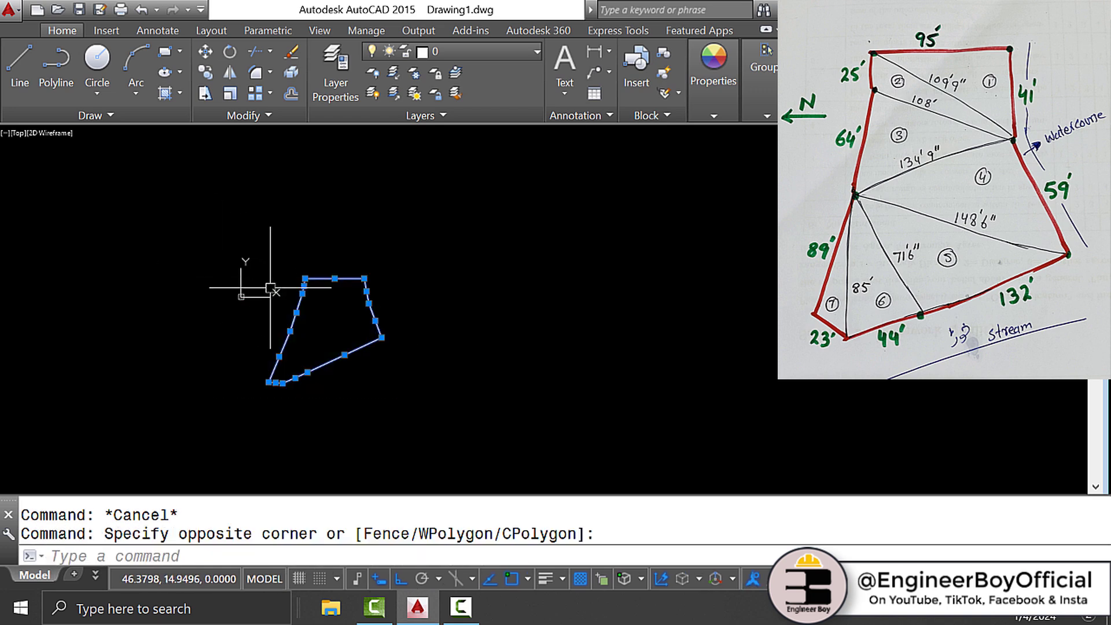
pyautogui.write('m')
pyautogui.press('Return')
pyautogui.click(371, 347)
pyautogui.click(458, 315)
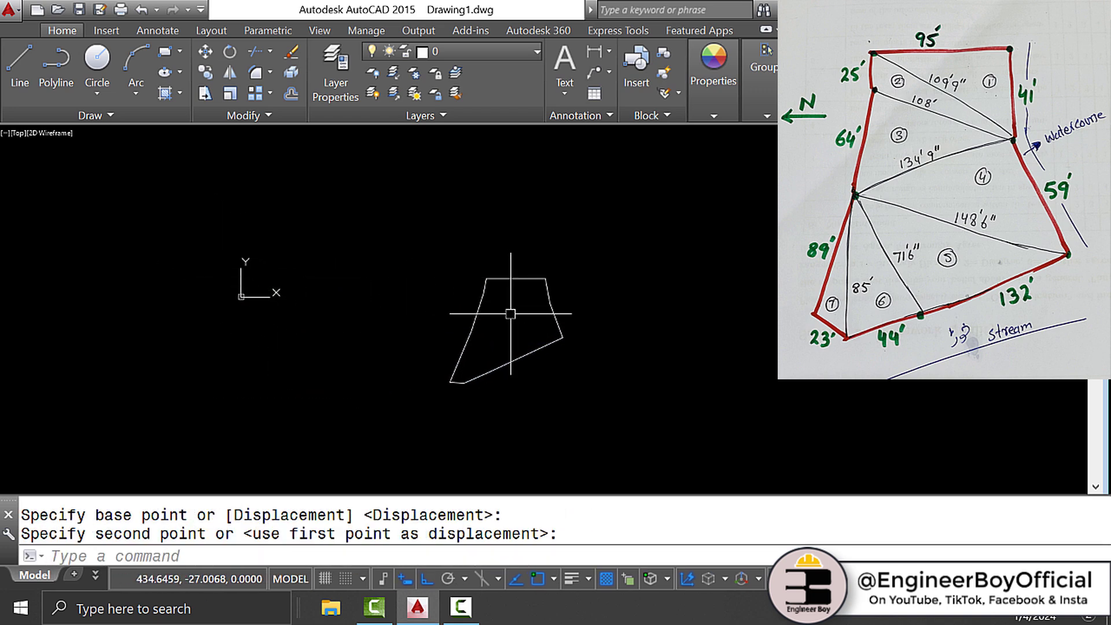
# Create a closed boundary polyline around the plot by picking a point inside it, with Polyline as the object type
pyautogui.scroll(3, 498, 361)
pyautogui.press('Escape')
pyautogui.moveTo(528, 336); pyautogui.dragTo(511, 359, button='middle')
pyautogui.press('Escape')
pyautogui.write('bo')
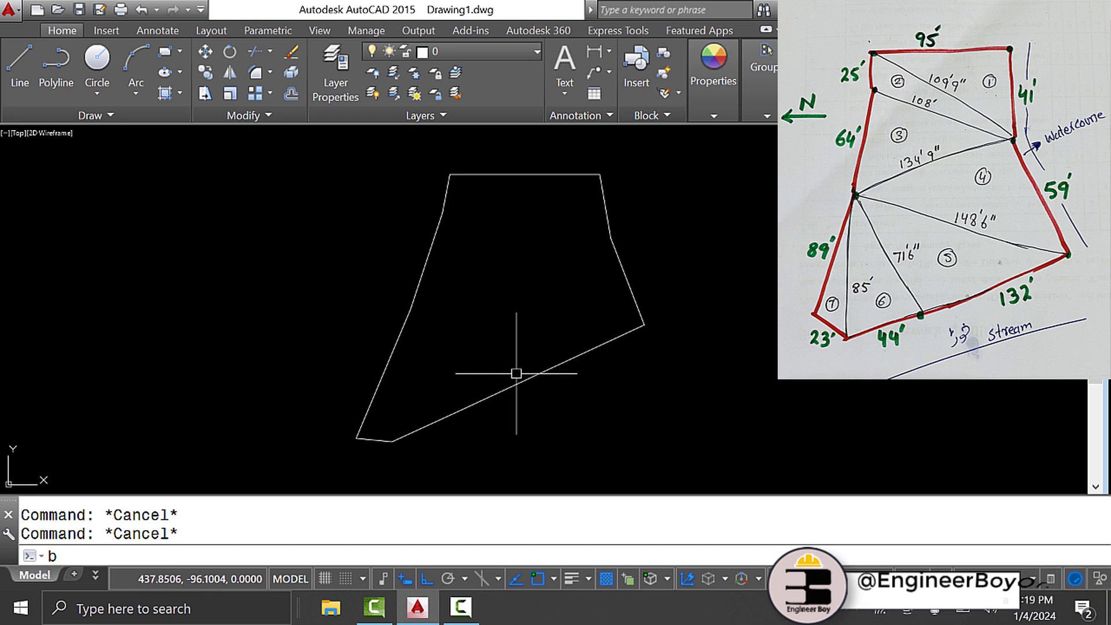
pyautogui.press('Return')
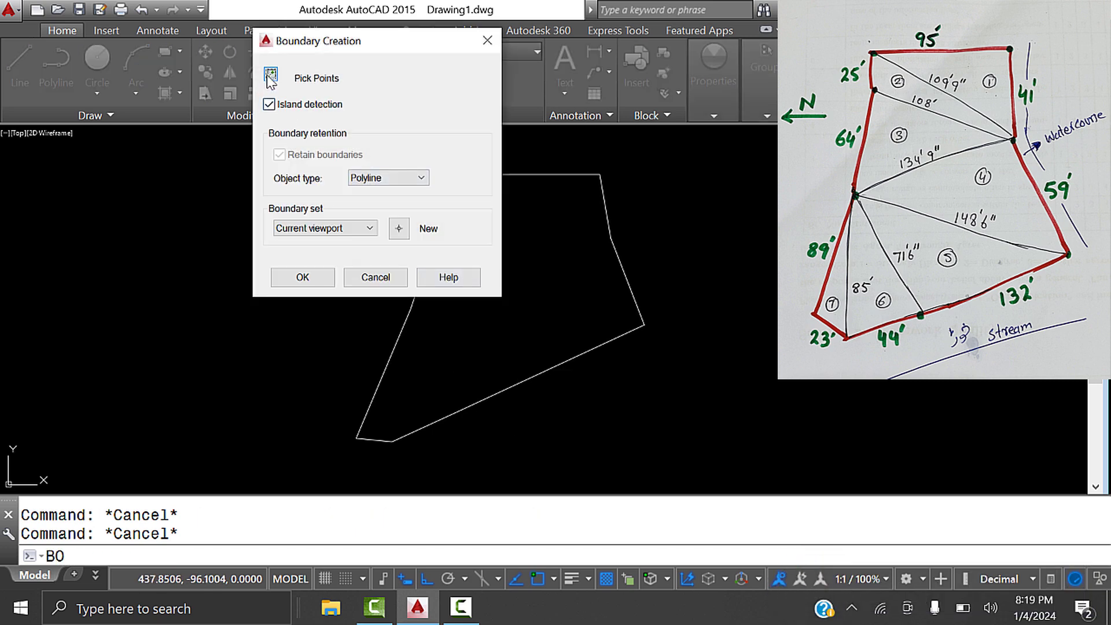
pyautogui.click(271, 78)
pyautogui.click(504, 236)
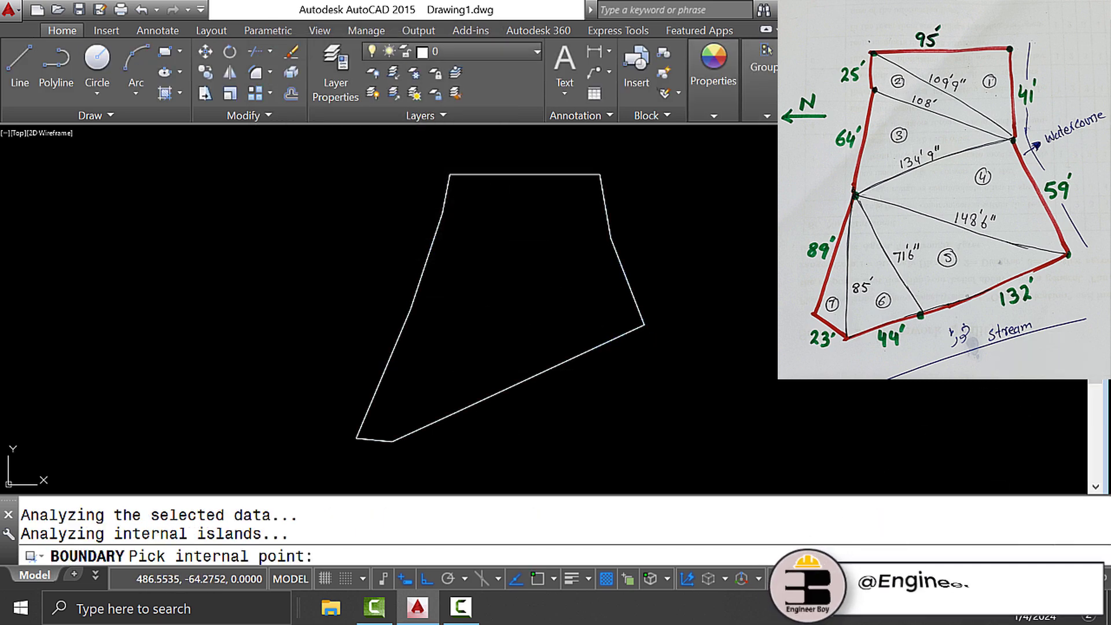
pyautogui.press('Return')
# Measure the area of the plot's boundary polyline with the Area command's Object option
pyautogui.write('aa')
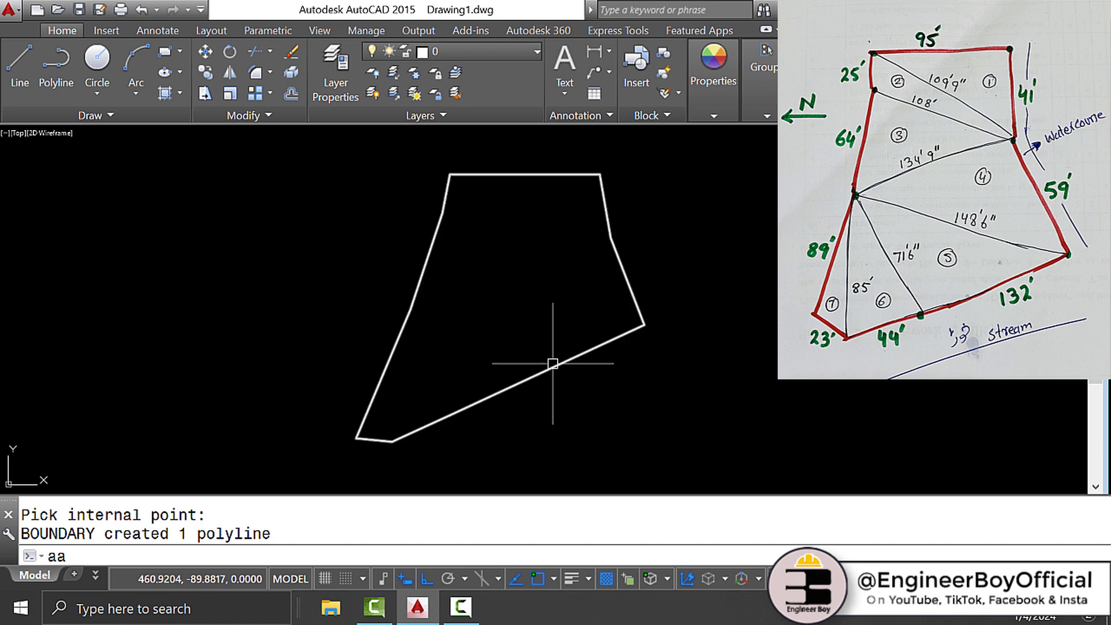
pyautogui.press('Return')
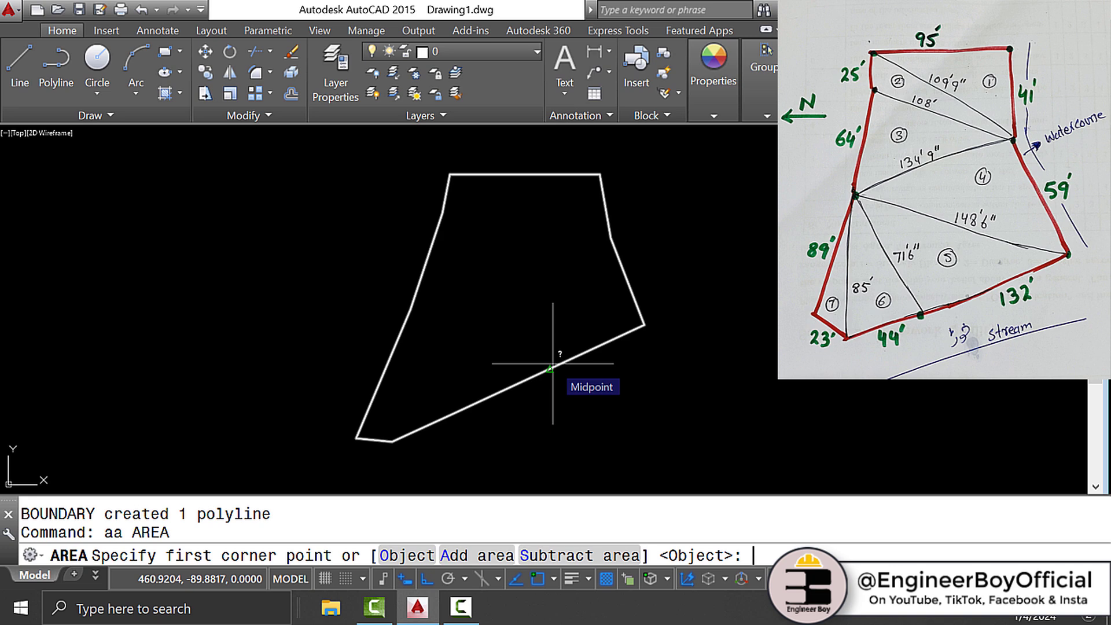
pyautogui.press('Return')
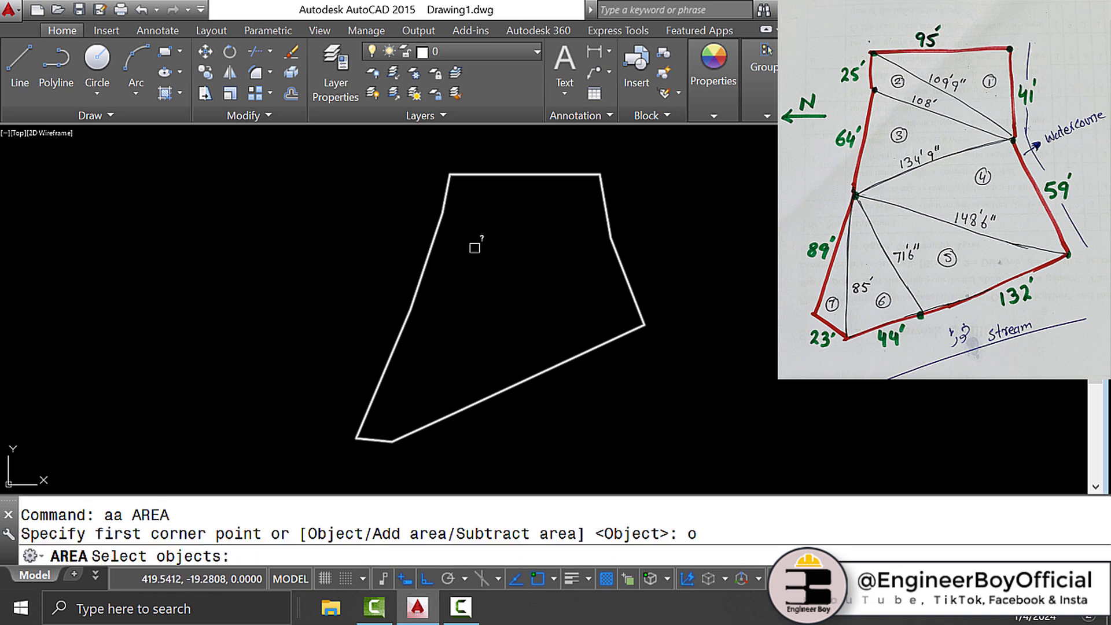
pyautogui.click(416, 279)
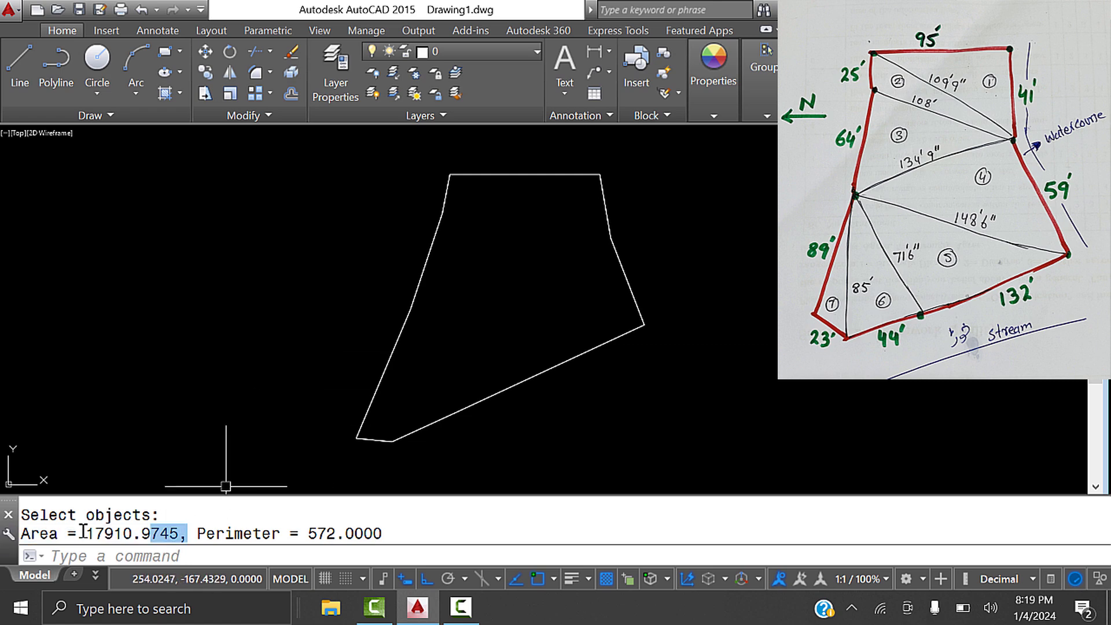
# Paste the copied area result "Area = 17910.9745," as text inside the plot outline
pyautogui.click(516, 233)
pyautogui.click(476, 261)
pyautogui.rightClick(474, 263)
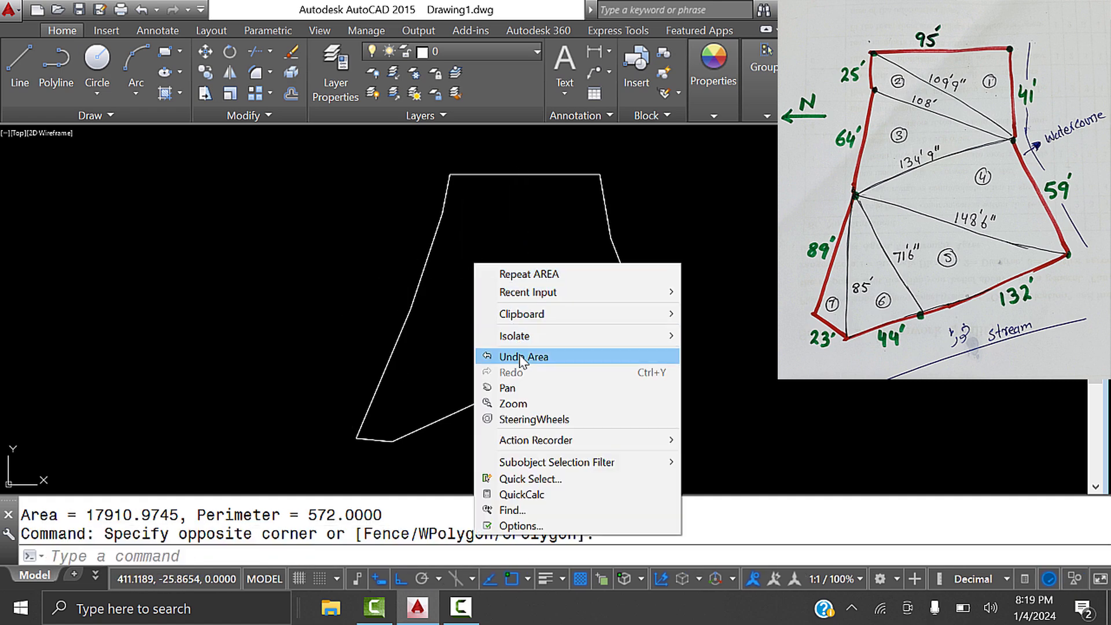
pyautogui.moveTo(637, 314)
pyautogui.click(738, 363)
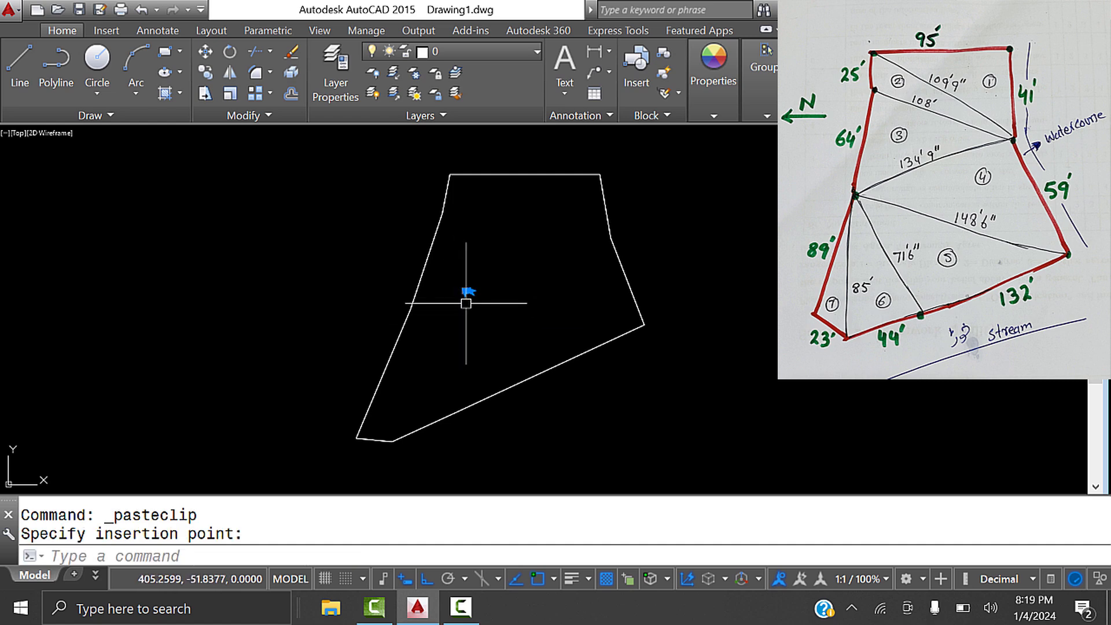
# Scale up the pasted area text from a base point beside it so it is readable inside the plot
pyautogui.write('sc')
pyautogui.press('Return')
pyautogui.click(470, 284)
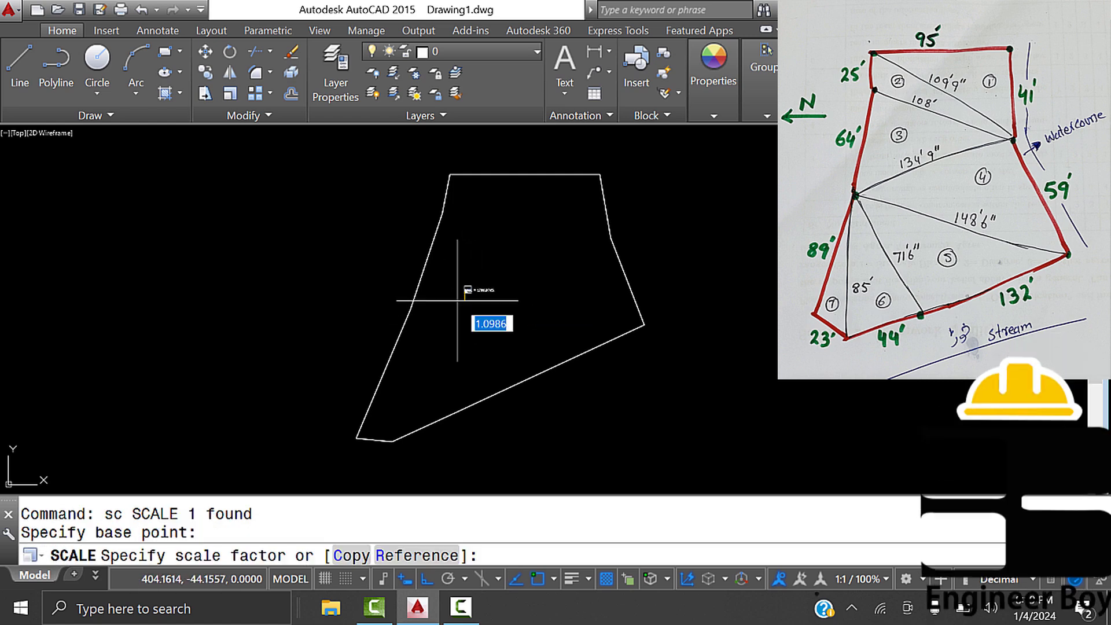
pyautogui.press('Escape')
pyautogui.scroll(6, 513, 293)
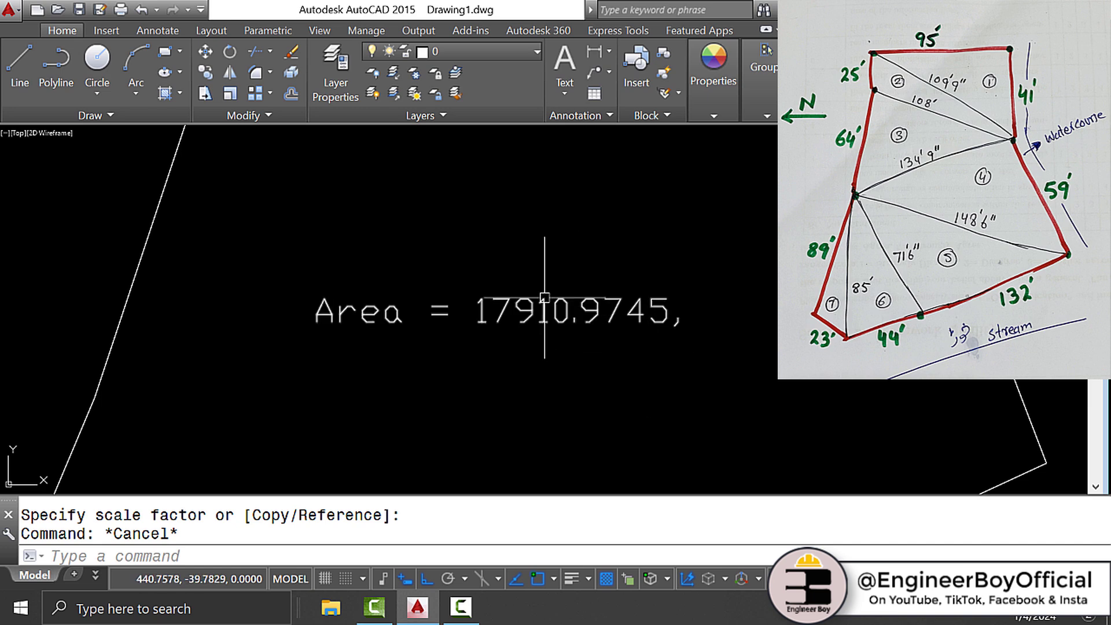
pyautogui.scroll(-4, 548, 307)
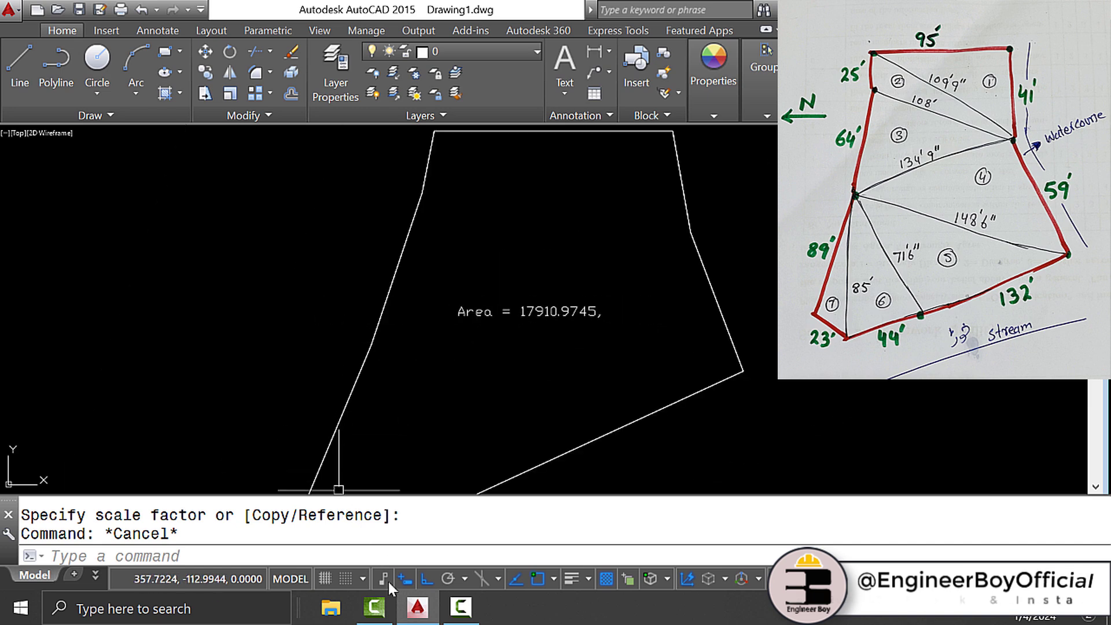
pyautogui.scroll(-3, 514, 231)
pyautogui.scroll(4, 527, 268)
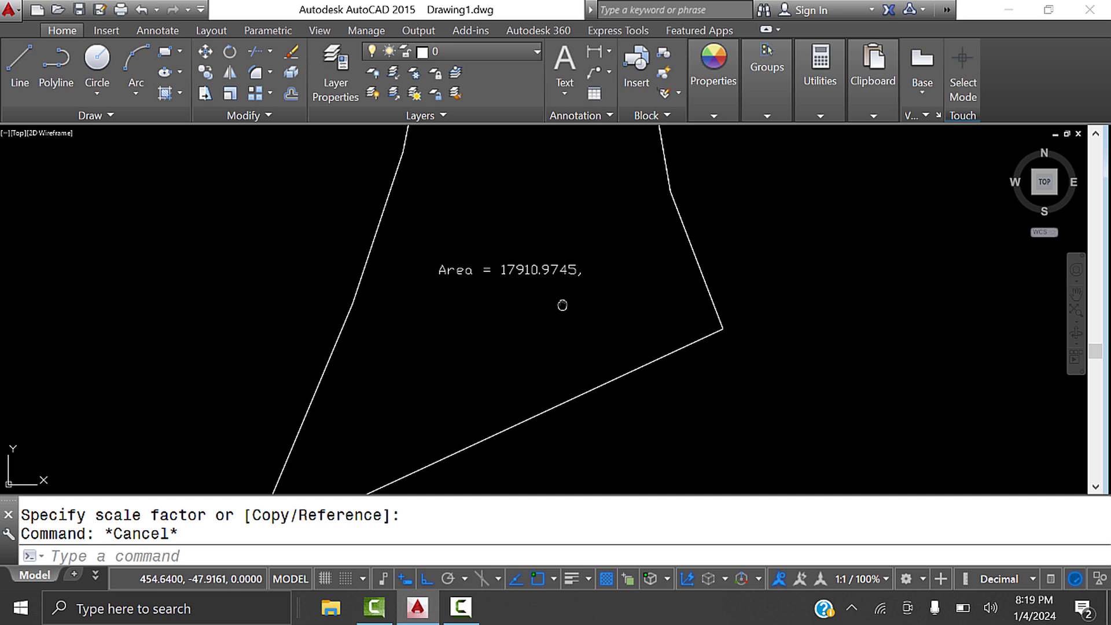
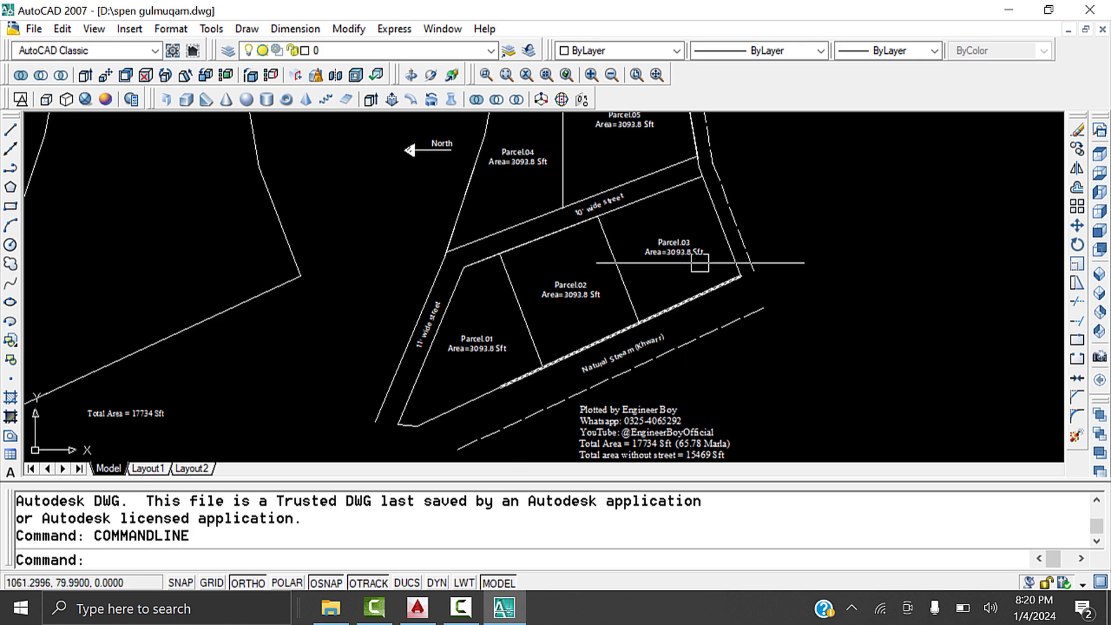
# In AutoCAD 2007's spen gulmuqam.dwg, measure the area of the leftmost plot outline using the Object option
pyautogui.scroll(-3, 831, 281)
pyautogui.scroll(3, 774, 385)
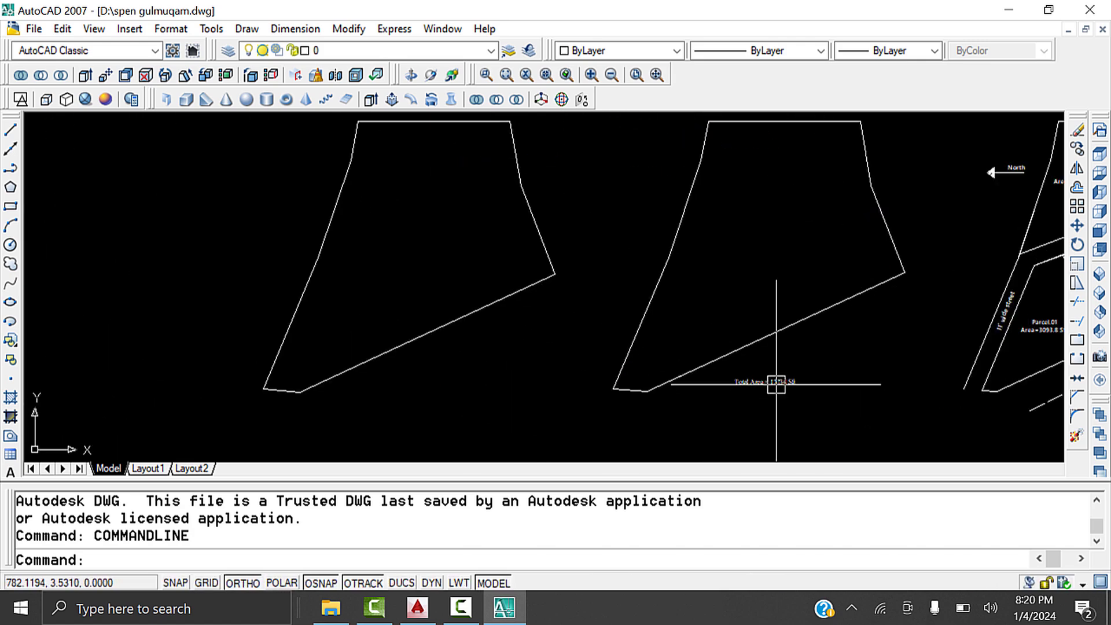
pyautogui.press('Escape')
pyautogui.scroll(3, 429, 348)
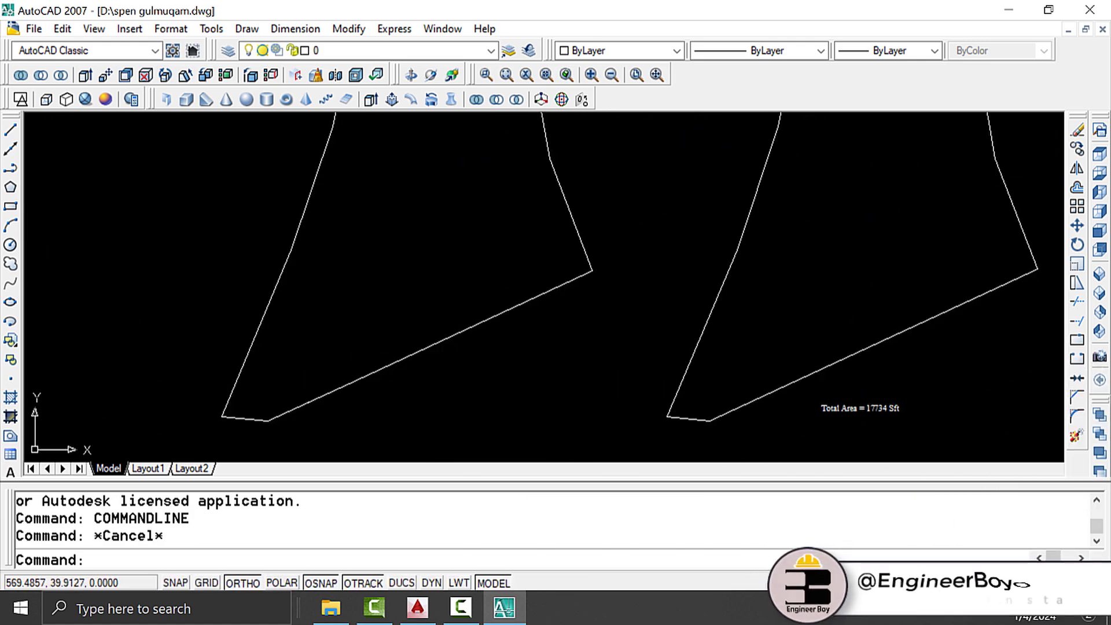
pyautogui.press('Escape')
pyautogui.write('aa')
pyautogui.press('Return')
pyautogui.write('o')
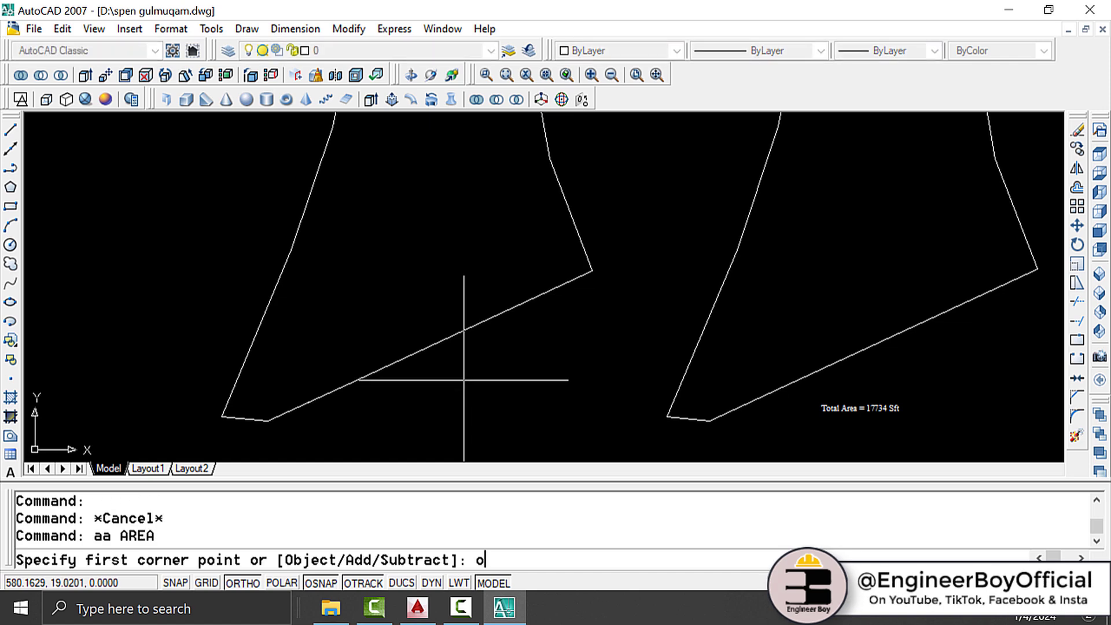
pyautogui.press('Return')
pyautogui.click(452, 337)
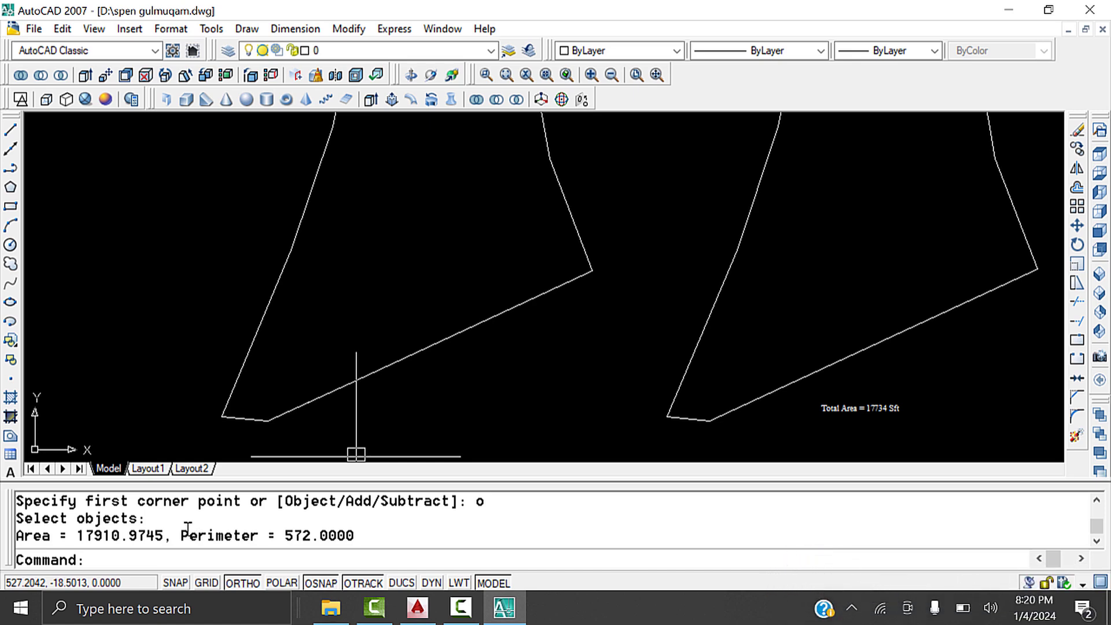
# Compare the area with the AutoCAD 2015 plot, then examine the parcel areas and street widths in AutoCAD 2007's spen gulmuqam.dwg
pyautogui.click(425, 610)
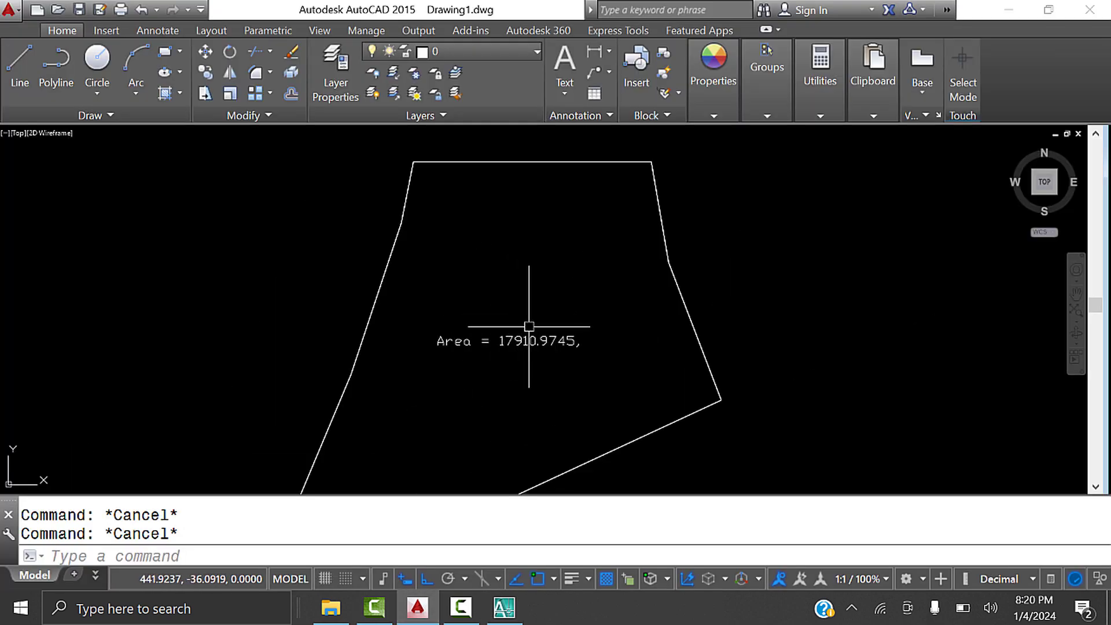
pyautogui.click(501, 609)
pyautogui.press('Escape')
pyautogui.scroll(-3, 744, 169)
pyautogui.scroll(2, 645, 338)
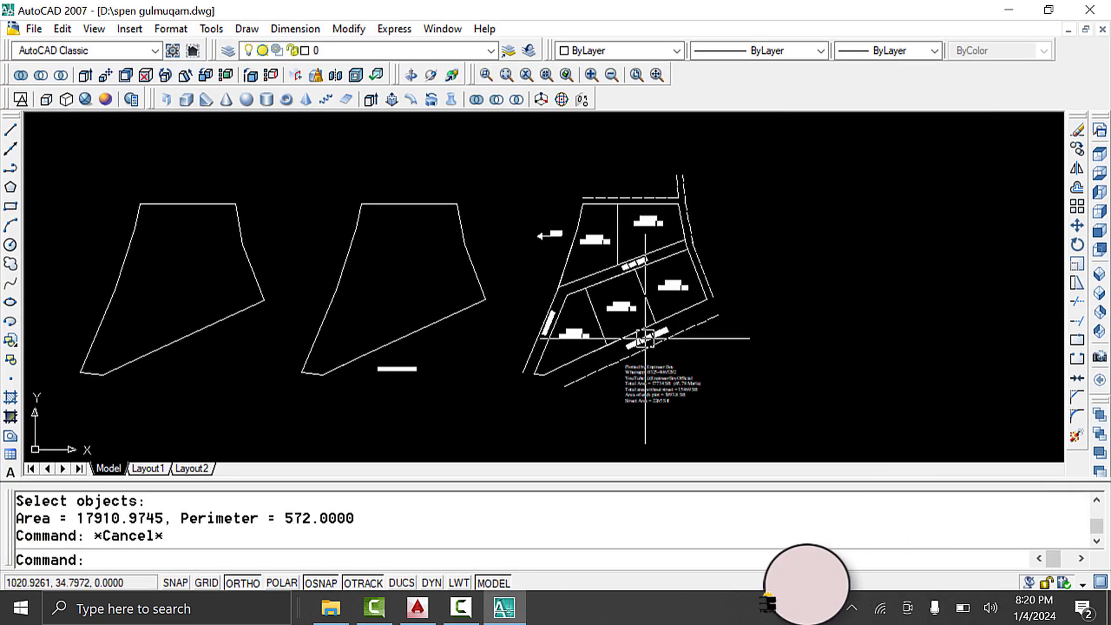
pyautogui.scroll(4, 645, 339)
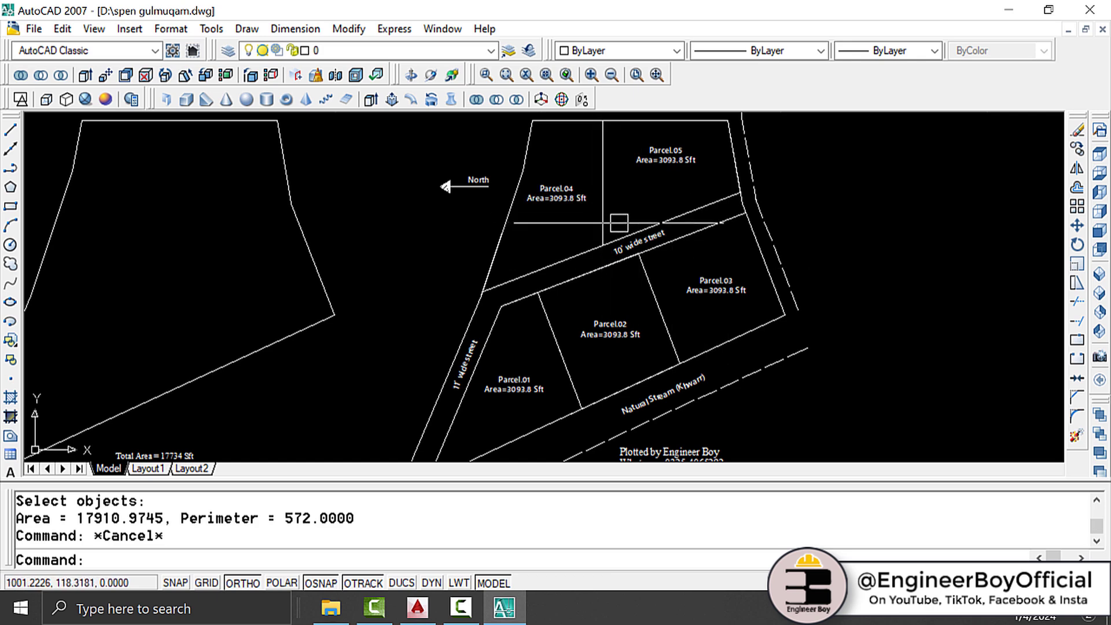
pyautogui.scroll(5, 562, 191)
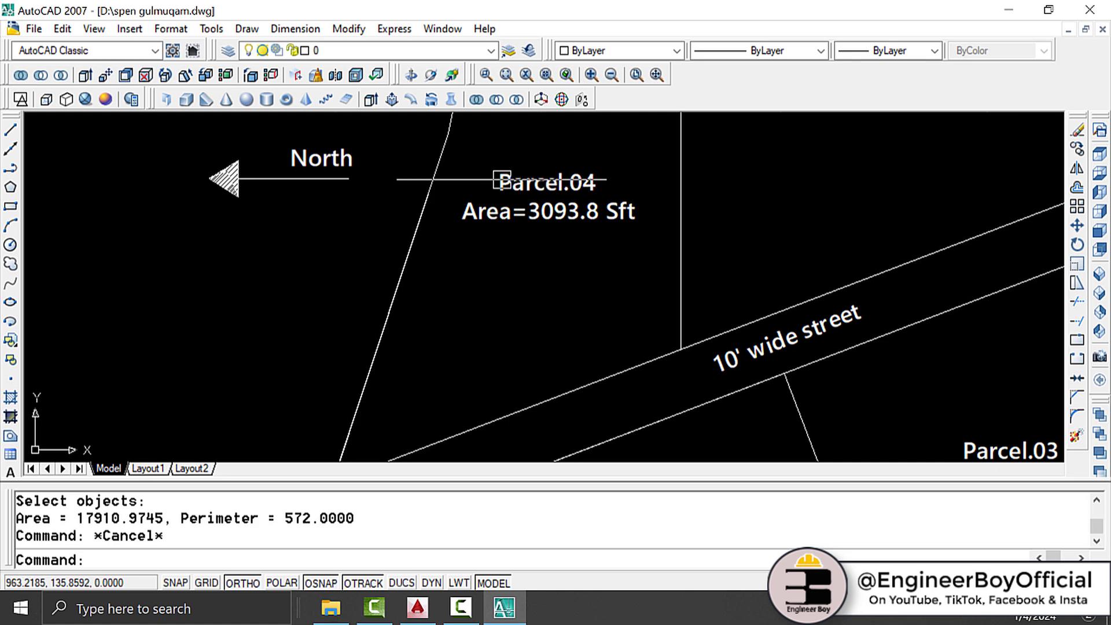
pyautogui.moveTo(546, 237); pyautogui.dragTo(531, 279, button='middle')
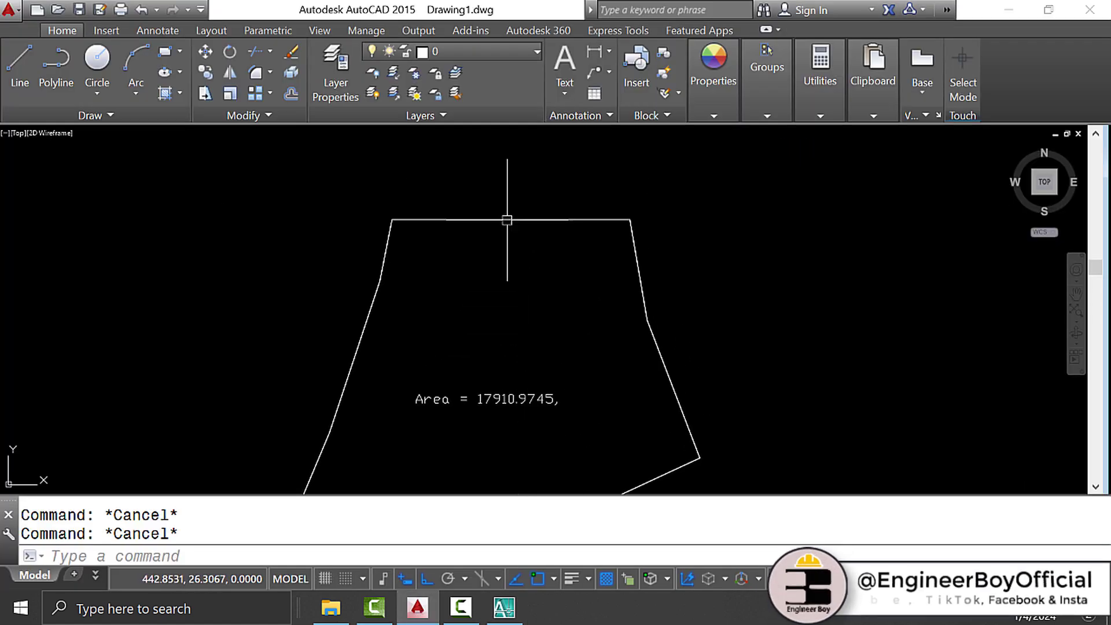
# Add a linear dimension to the plot's top edge between its two end corners, placing the dimension line just above the edge
pyautogui.scroll(4, 504, 191)
pyautogui.click(163, 29)
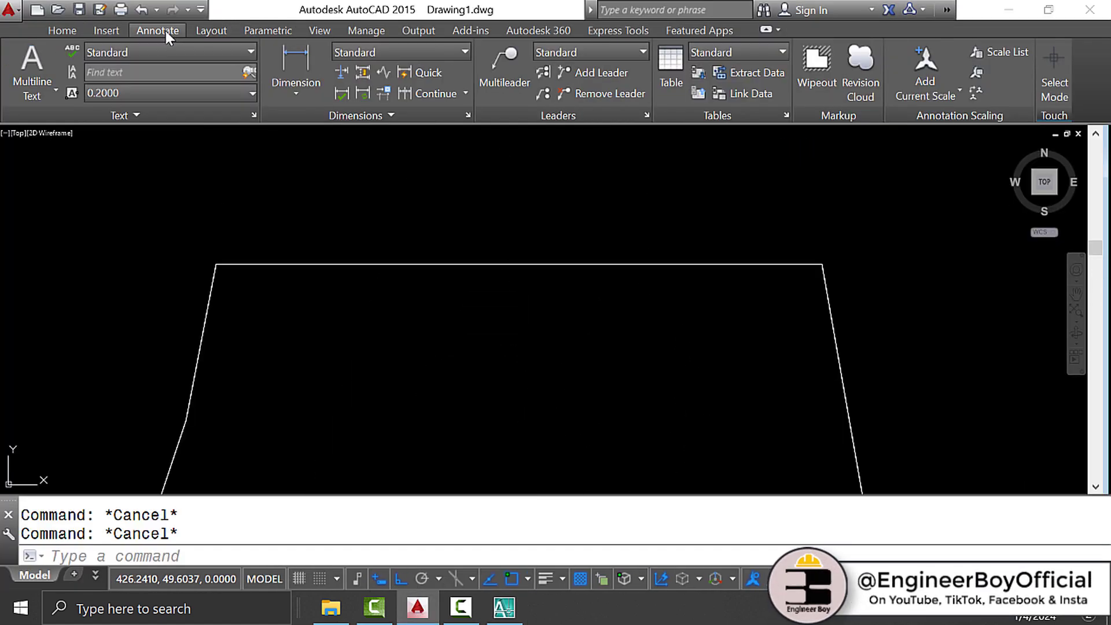
pyautogui.click(296, 63)
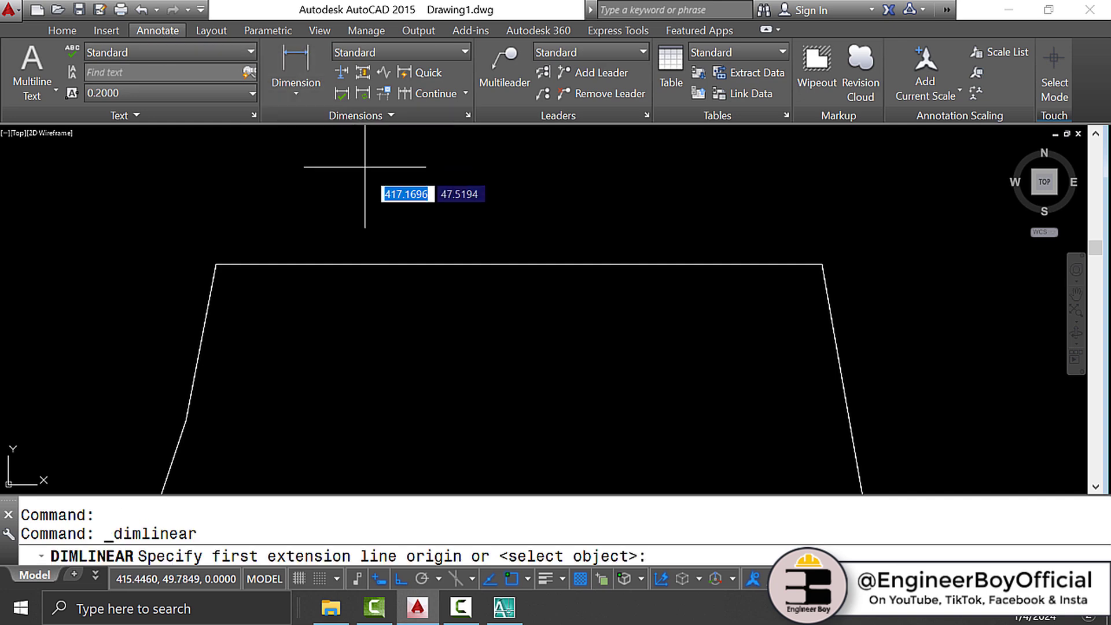
pyautogui.click(216, 264)
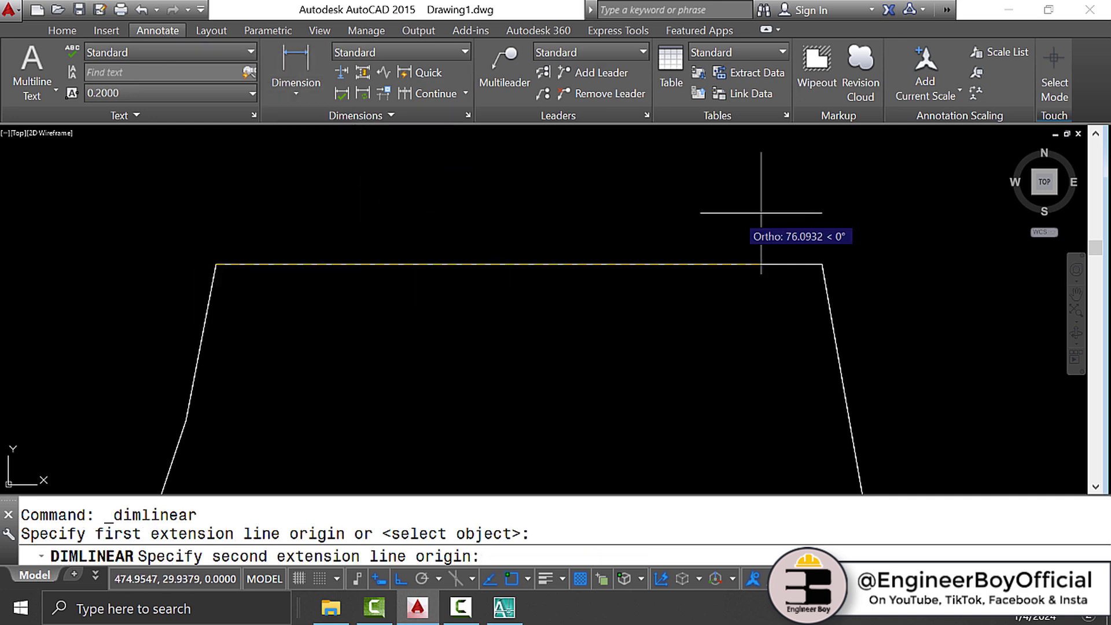
pyautogui.click(822, 264)
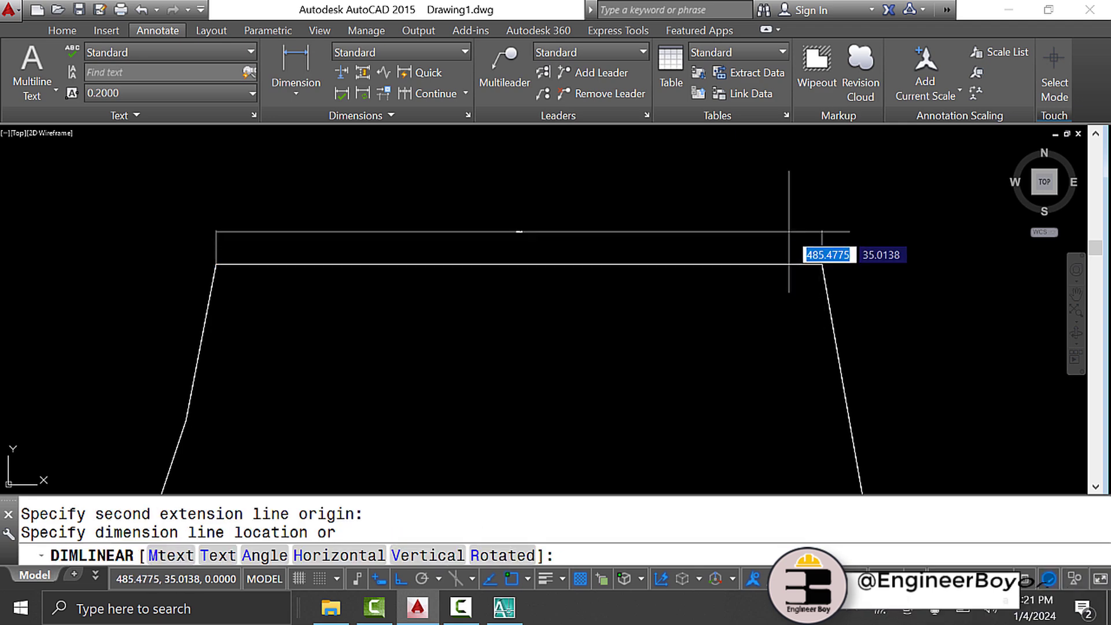
pyautogui.click(695, 229)
pyautogui.scroll(5, 526, 231)
pyautogui.press('Escape')
pyautogui.press('Escape')
pyautogui.scroll(-6, 280, 215)
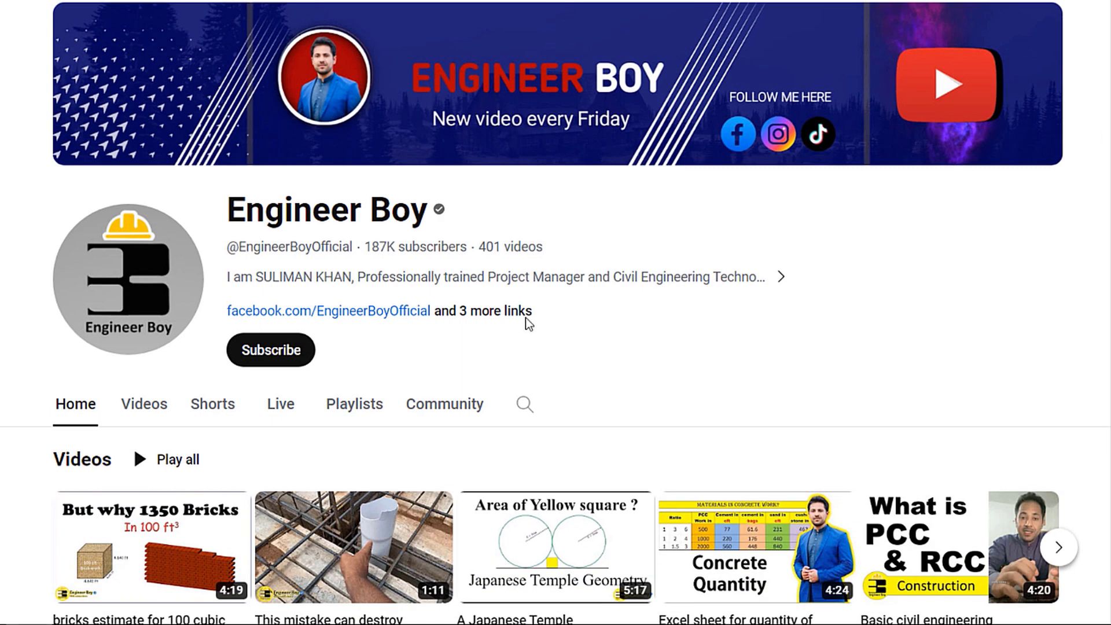
# On the Engineer Boy YouTube channel page, subscribe to the channel and open its notification options
pyautogui.click(271, 360)
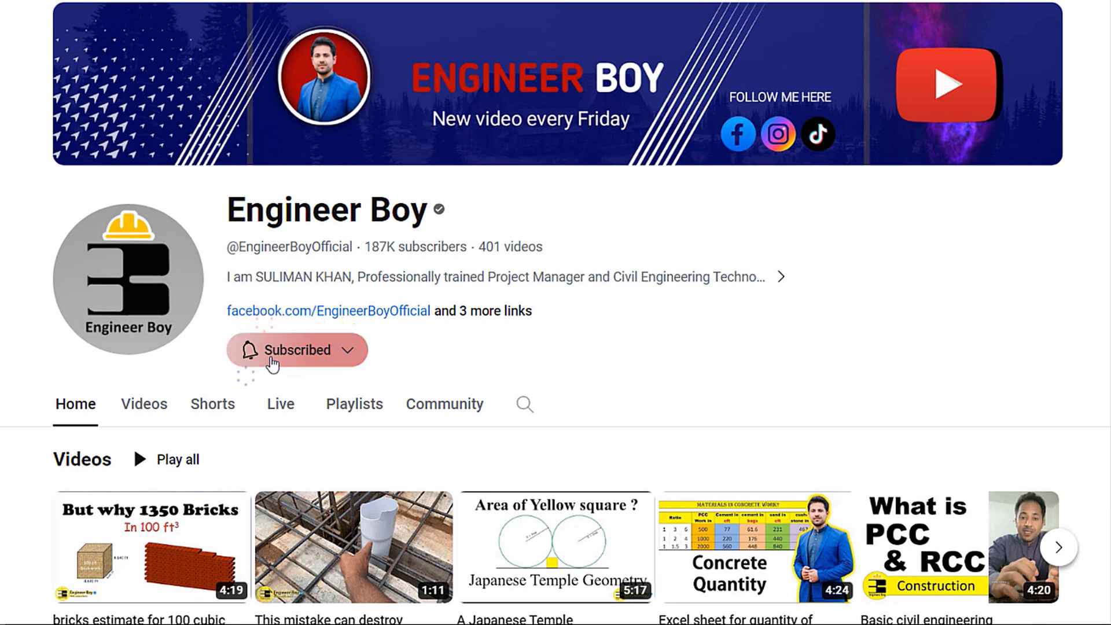
pyautogui.click(248, 354)
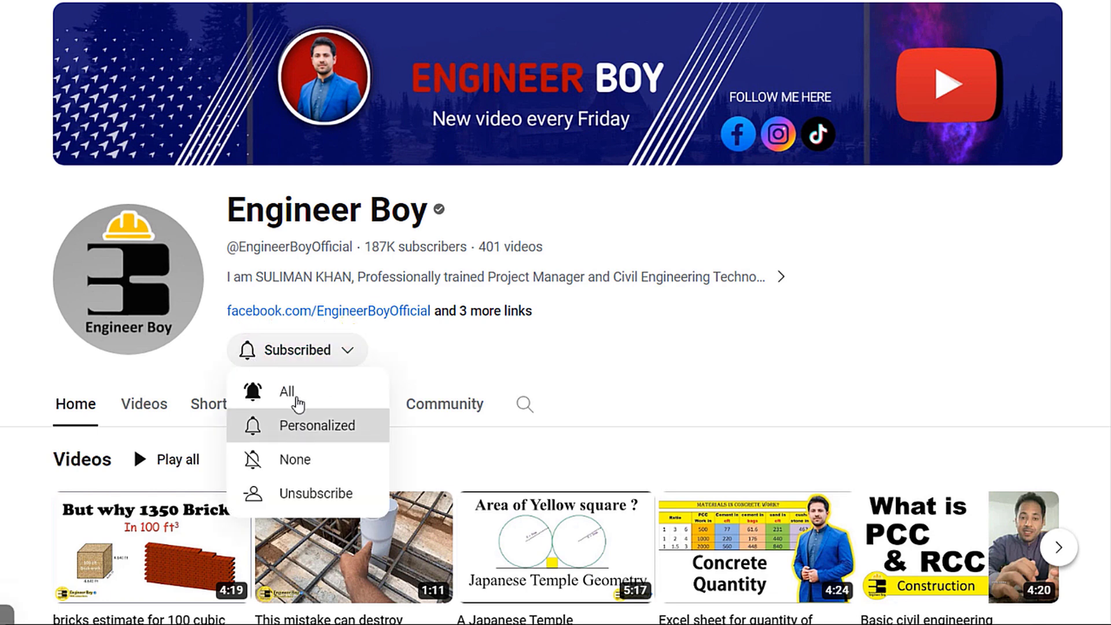